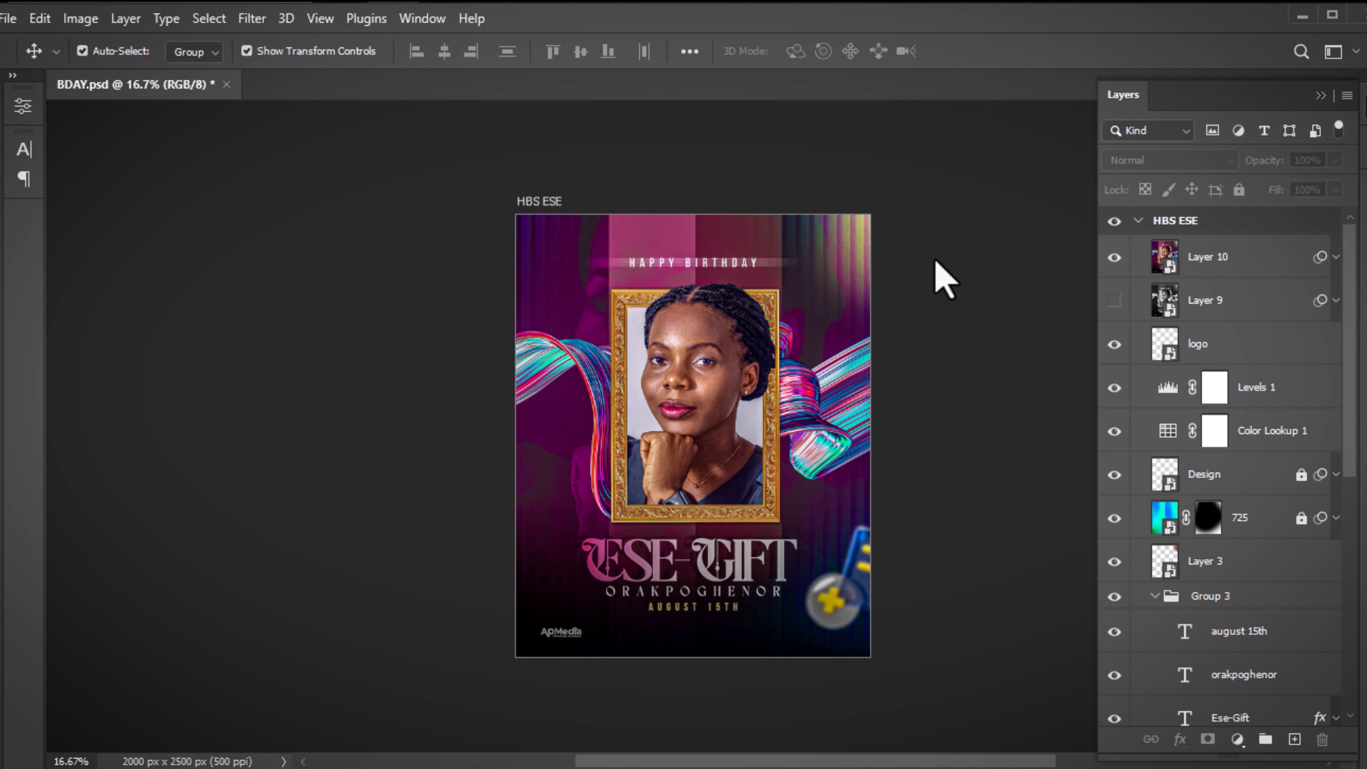
# Hide the upper flyer layers, from Layer 10 through the text titles and Group 2
pyautogui.click(1113, 257)
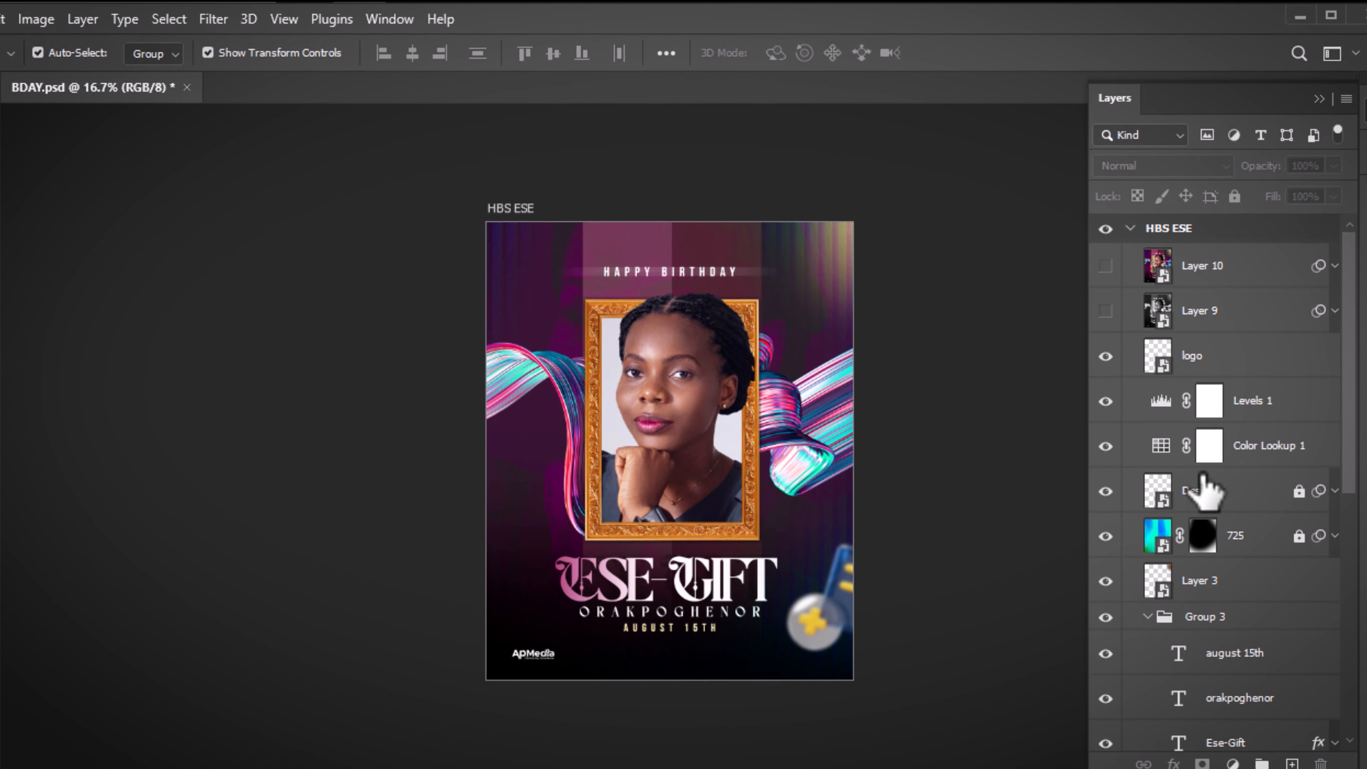
pyautogui.click(1106, 356)
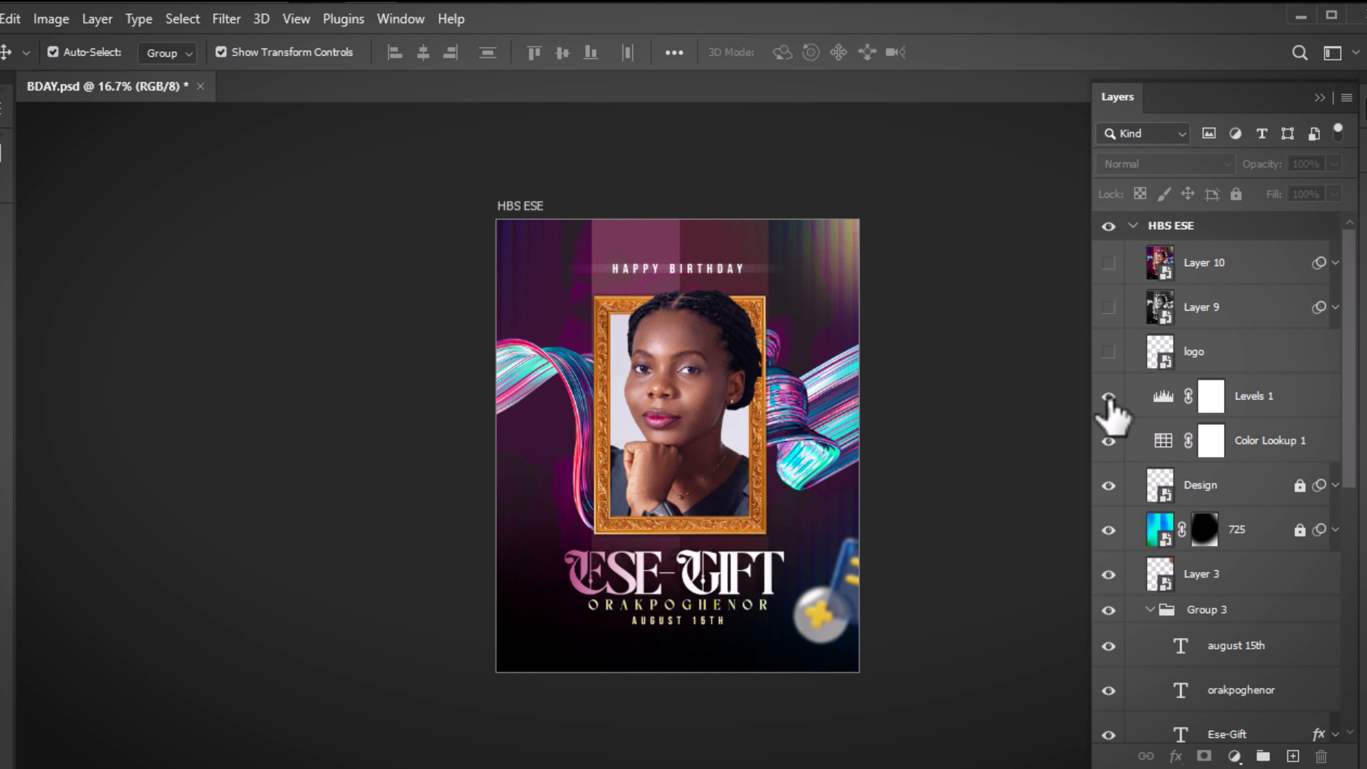
pyautogui.click(1109, 397)
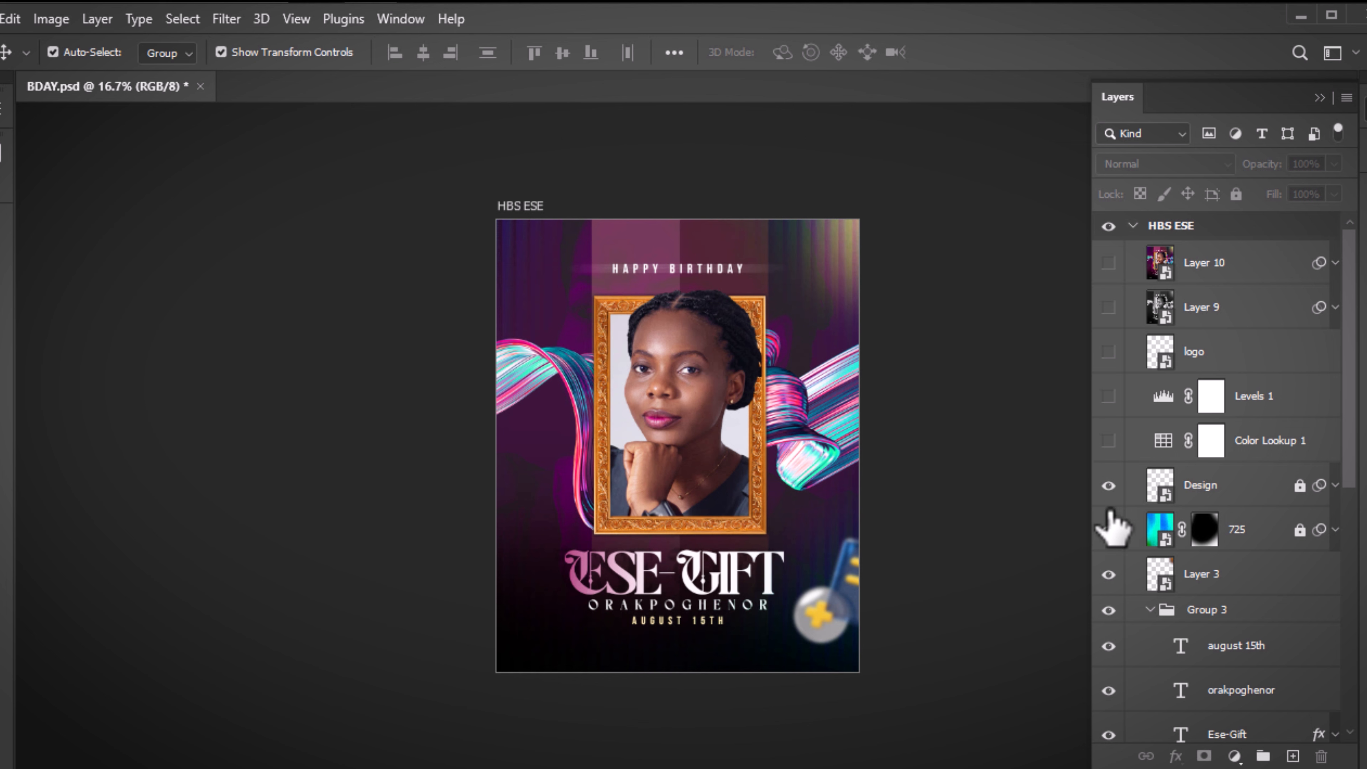
pyautogui.click(1109, 486)
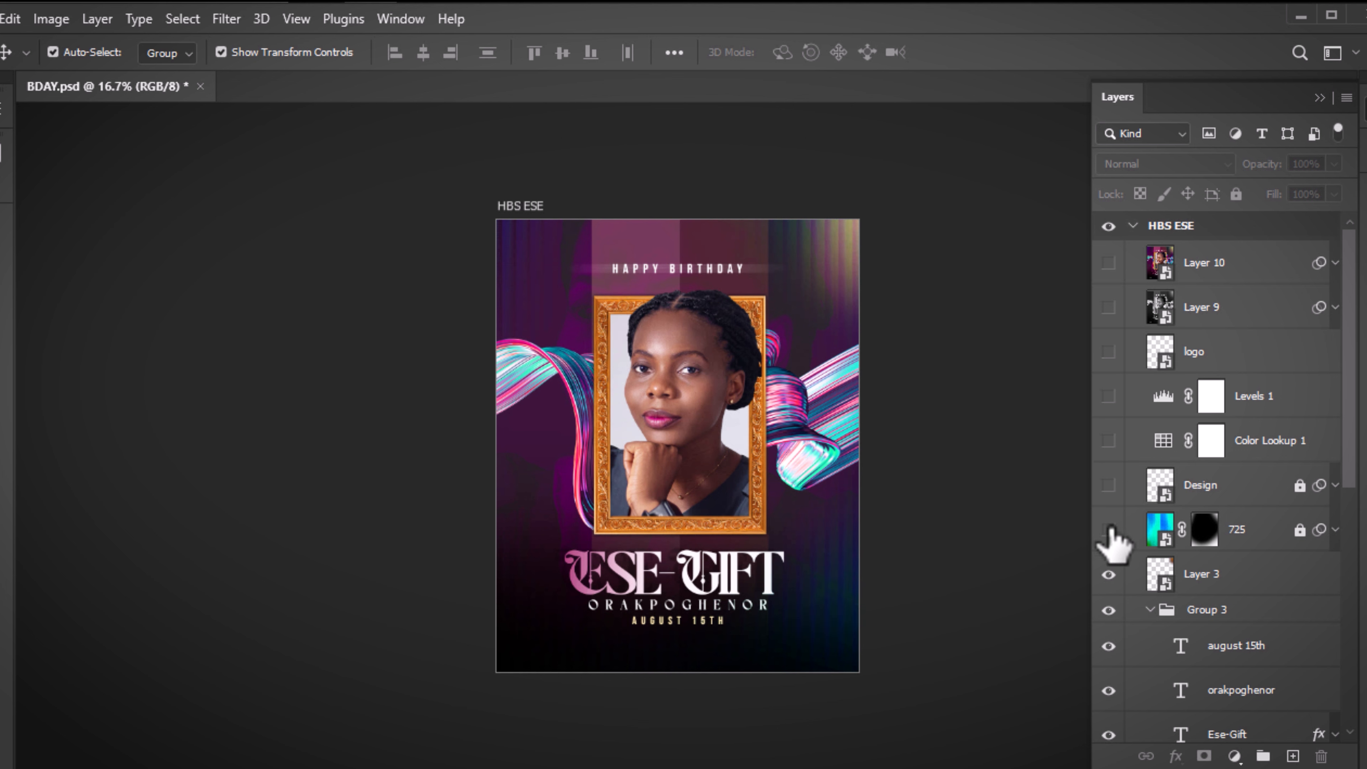
pyautogui.click(1109, 530)
pyautogui.click(1109, 575)
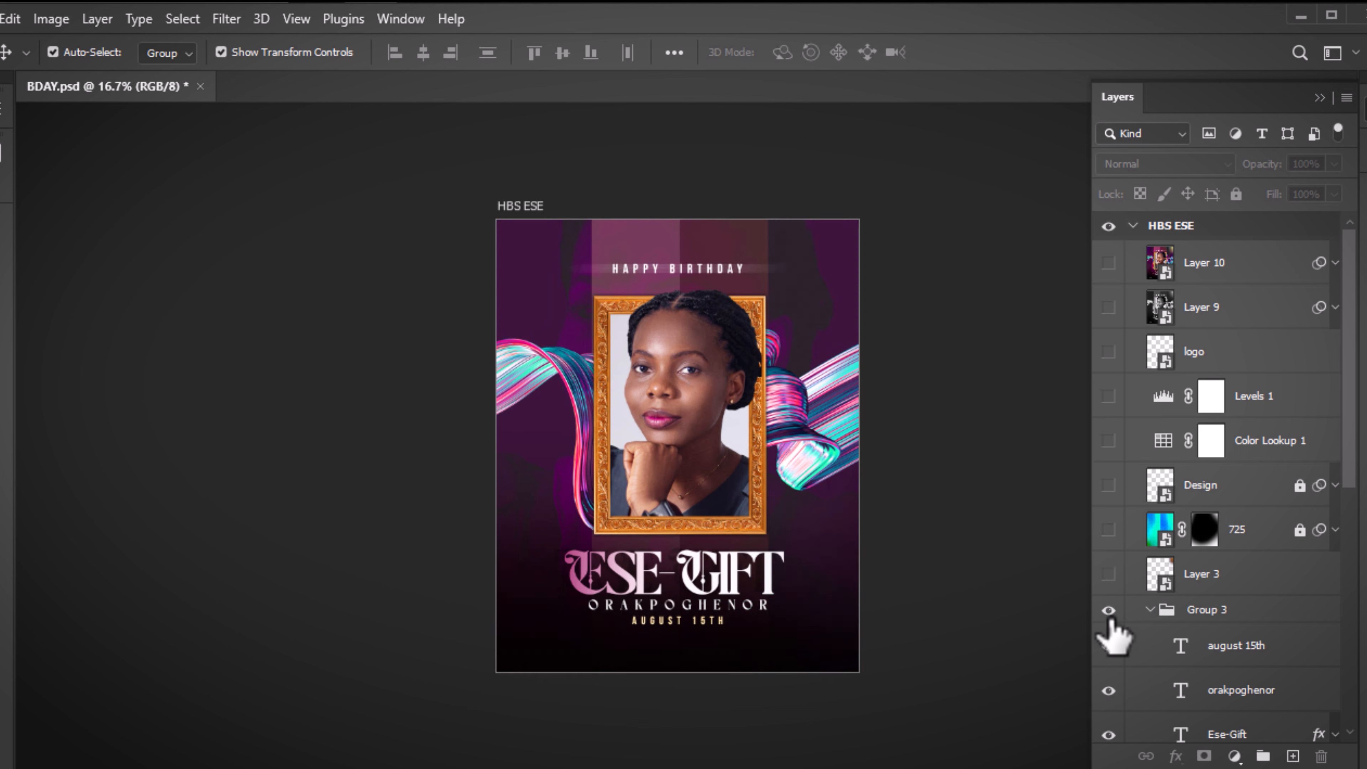
pyautogui.scroll(-3, 1358, 467)
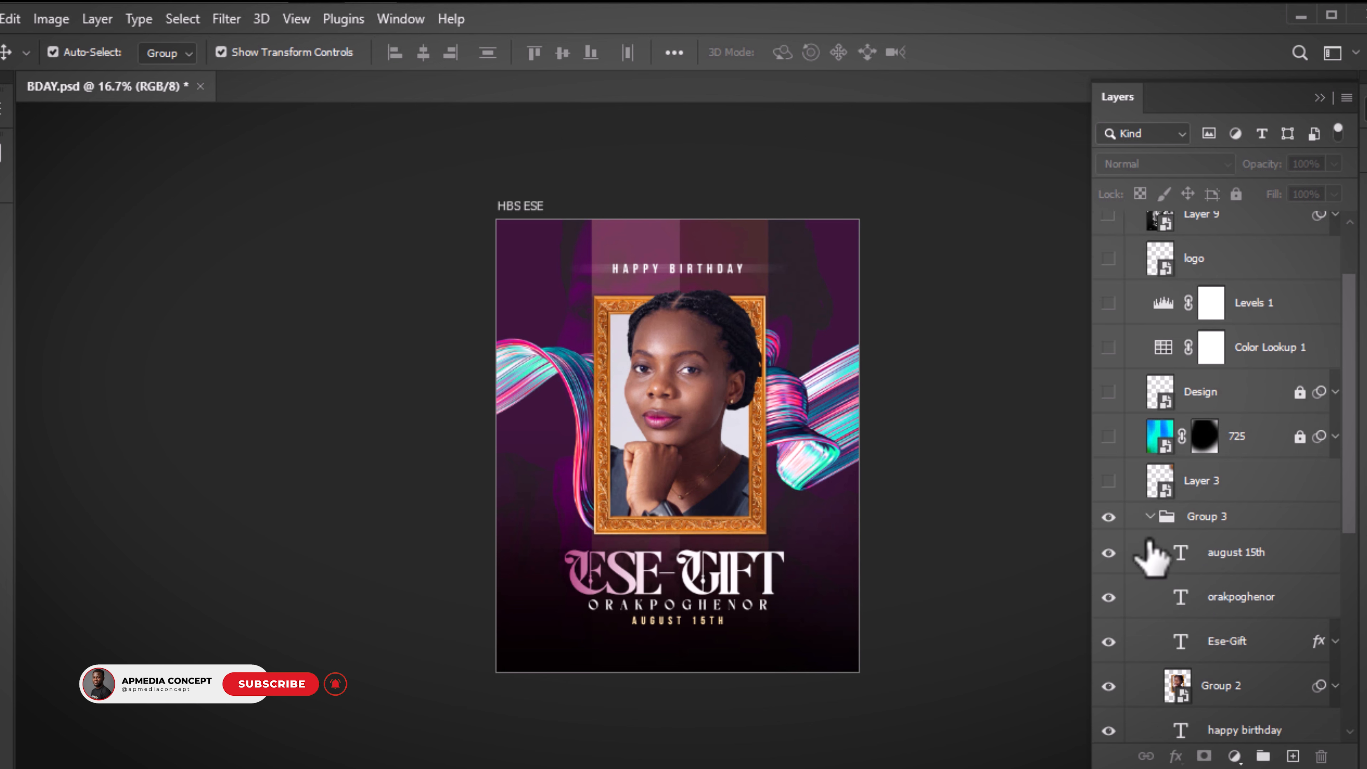
pyautogui.click(1109, 552)
pyautogui.click(1109, 596)
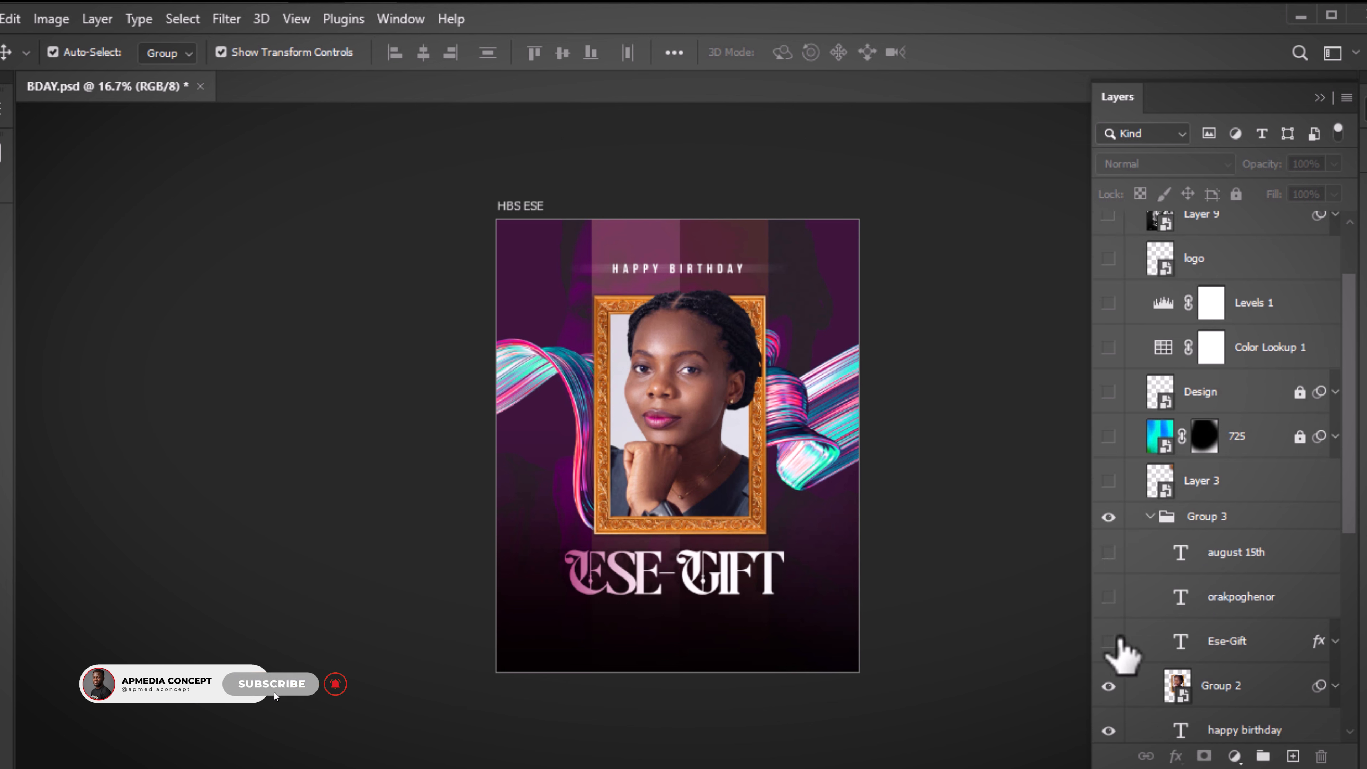
pyautogui.click(1109, 641)
pyautogui.click(1109, 686)
# Hide happy birthday, sdf, Rectangle 1, Layer 2, both stripes and ESE, then show Rectangle 4
pyautogui.scroll(-6, 1357, 426)
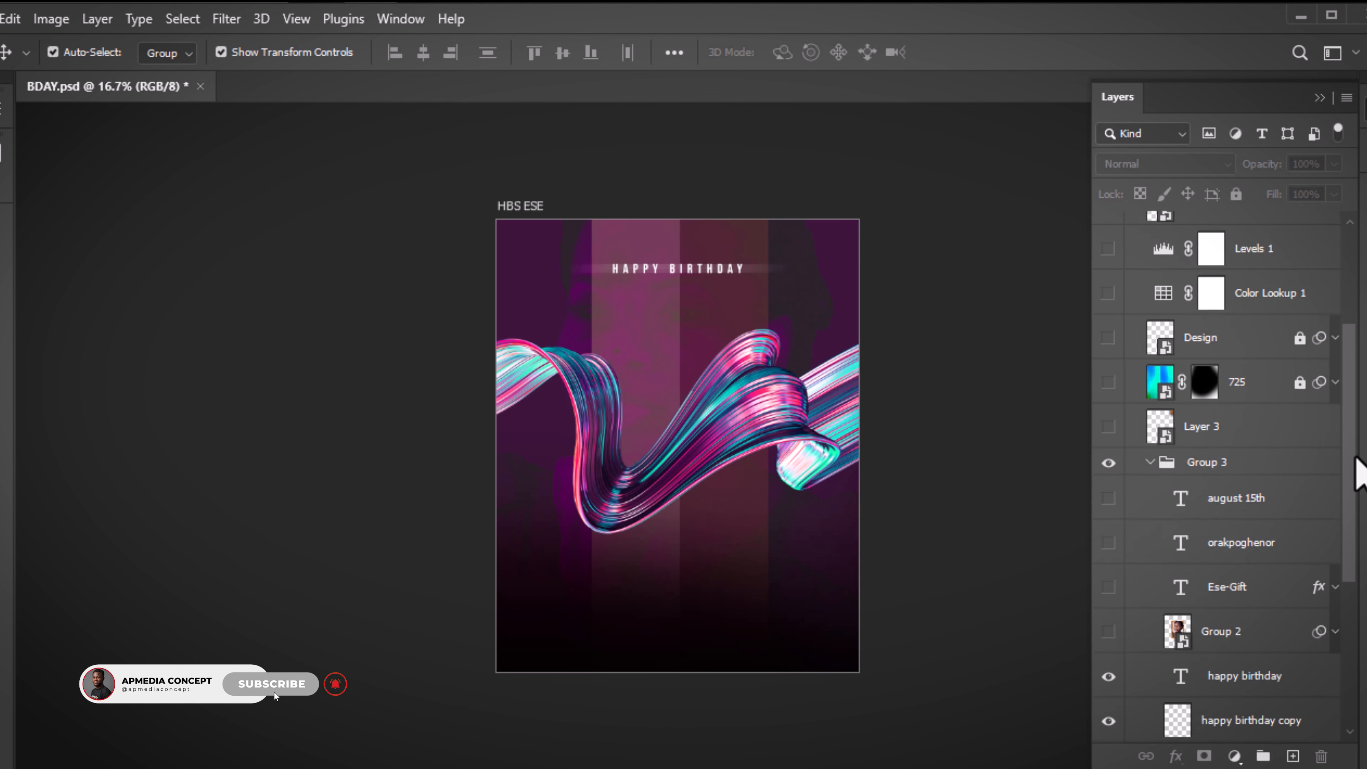
pyautogui.moveTo(1103, 563); pyautogui.dragTo(1108, 700)
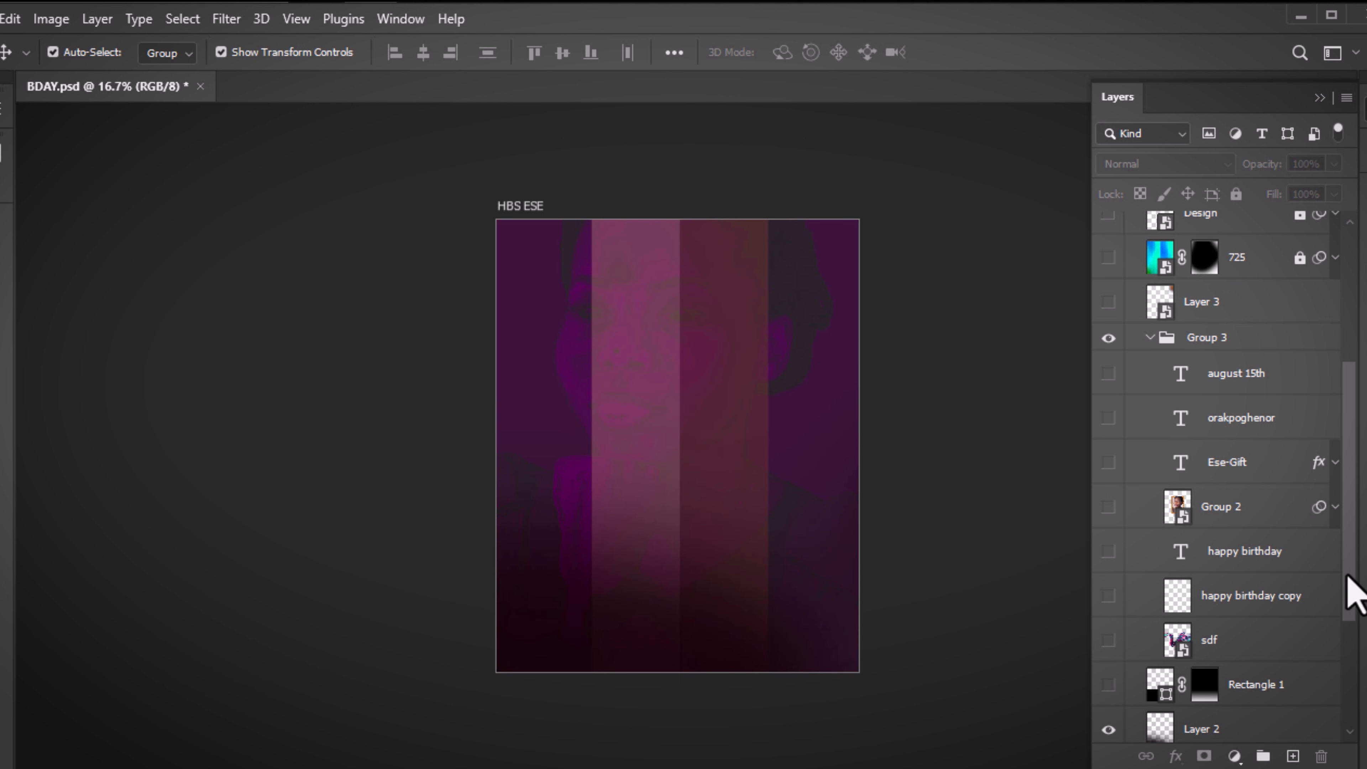
pyautogui.scroll(-6, 1353, 651)
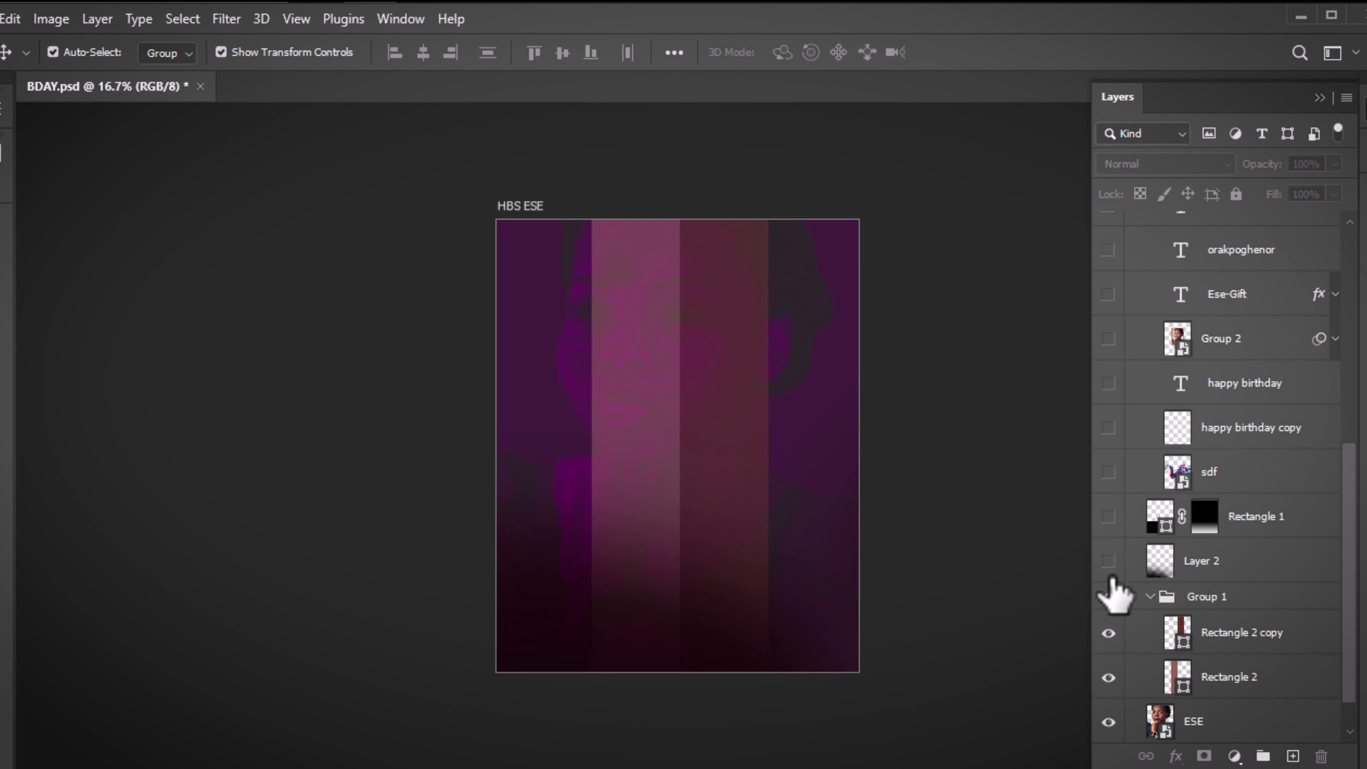
pyautogui.click(1109, 562)
pyautogui.click(1109, 632)
pyautogui.click(1107, 677)
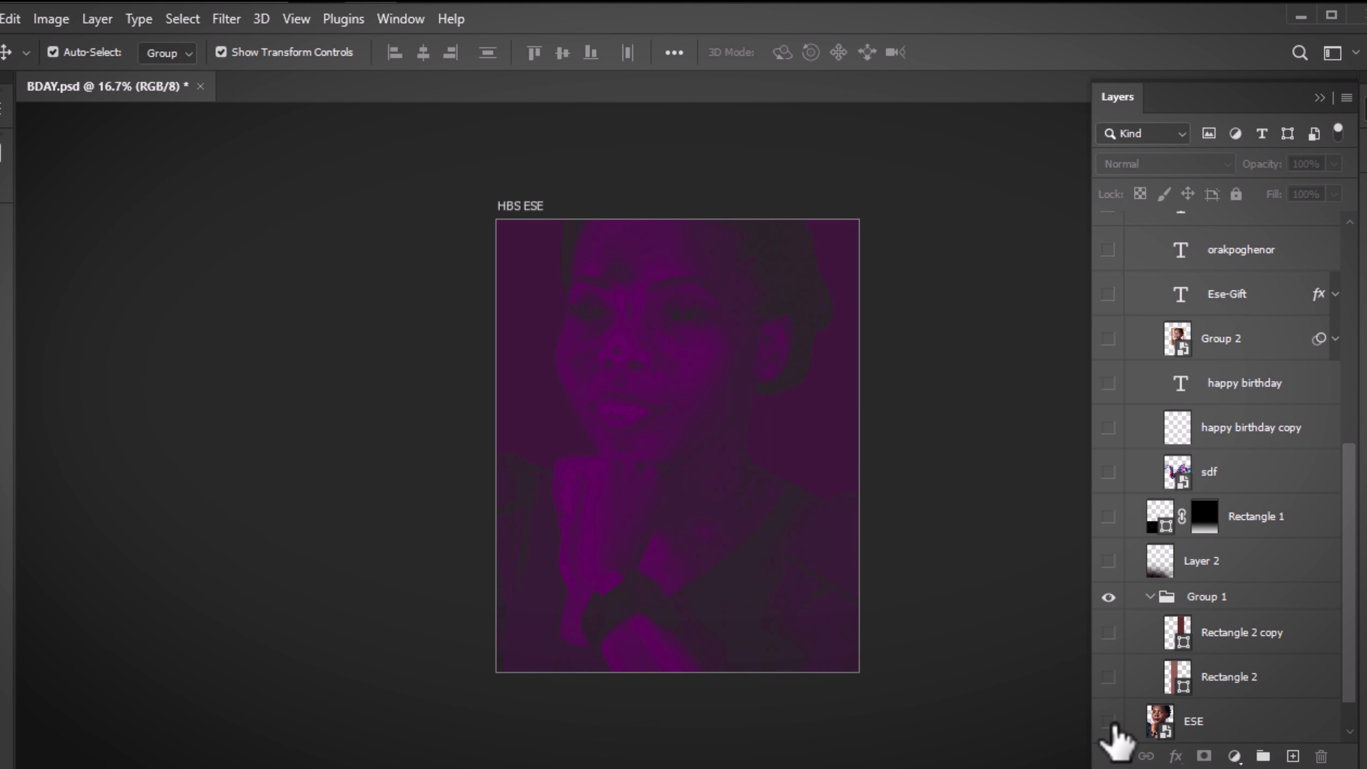
pyautogui.click(1107, 722)
pyautogui.scroll(-2, 1358, 613)
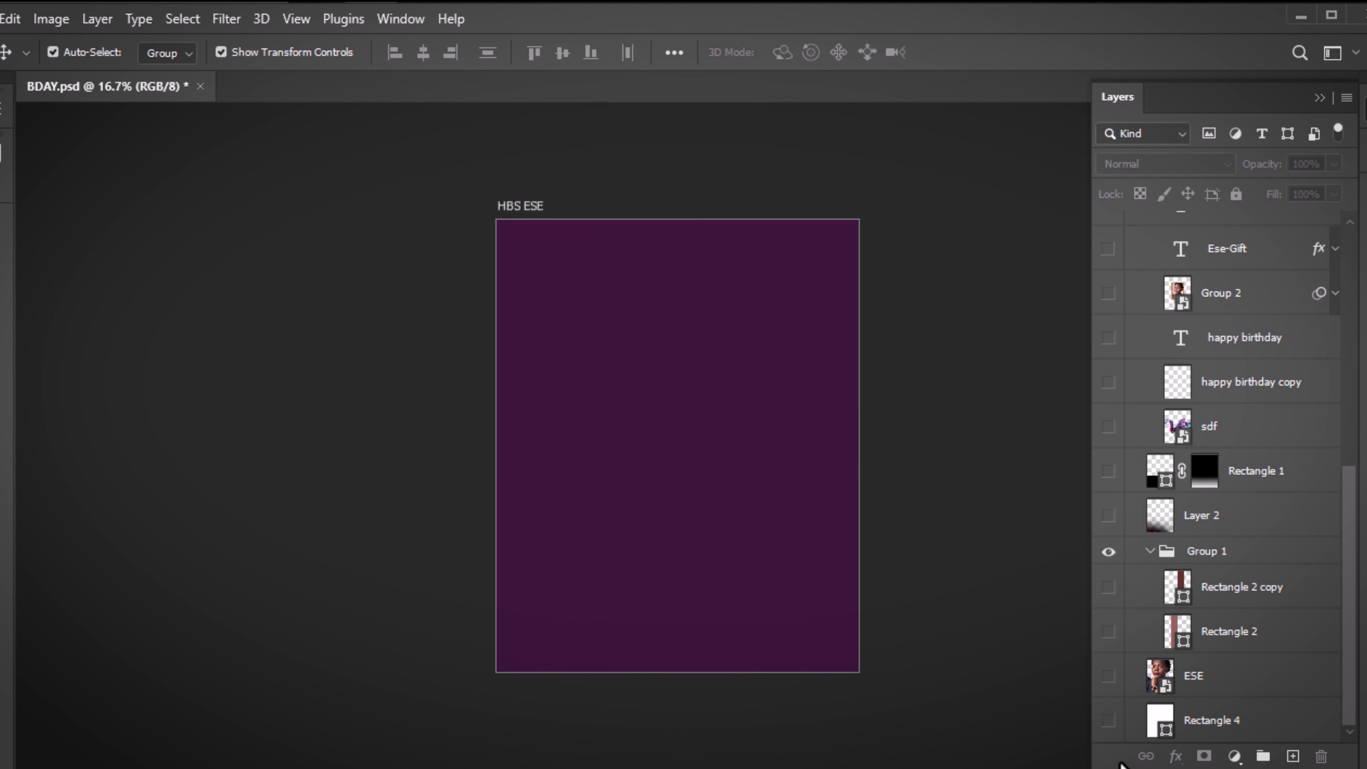
pyautogui.click(1109, 722)
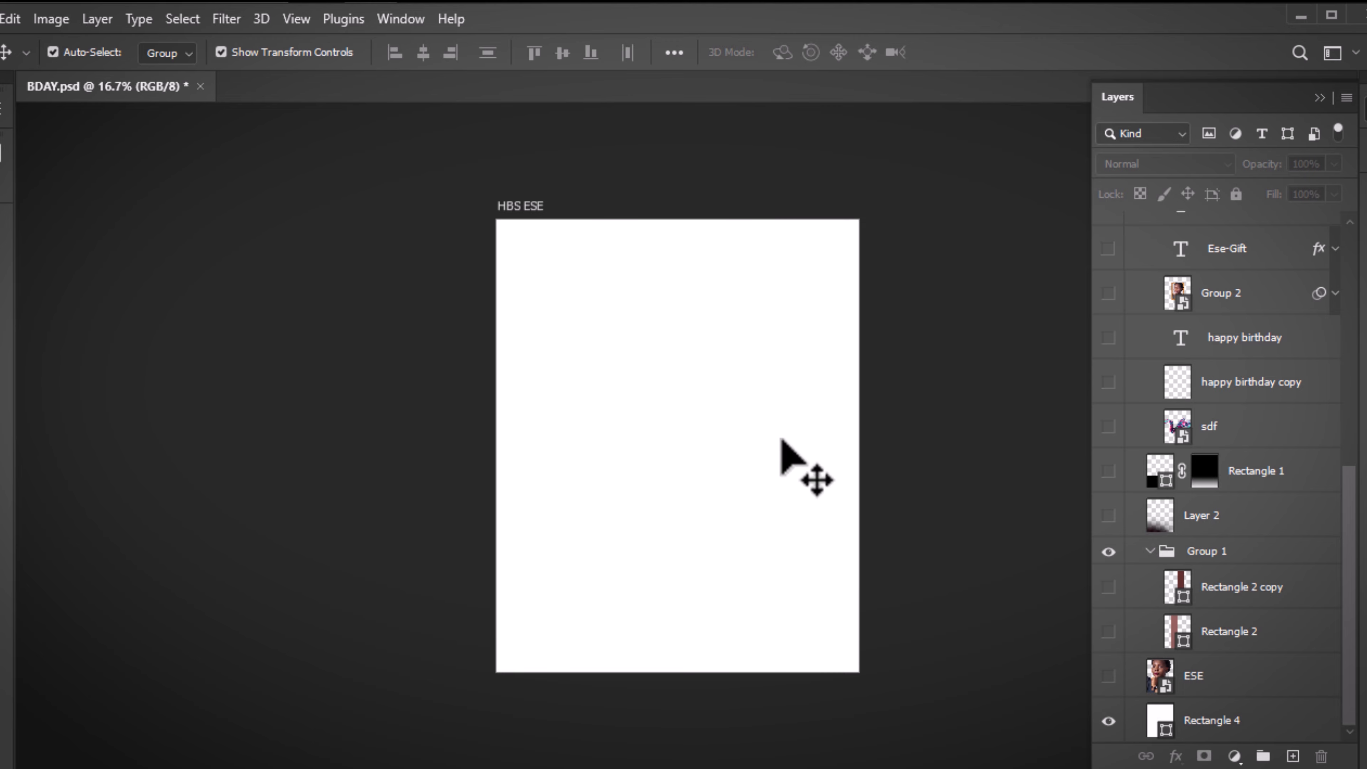
pyautogui.click(1, 18)
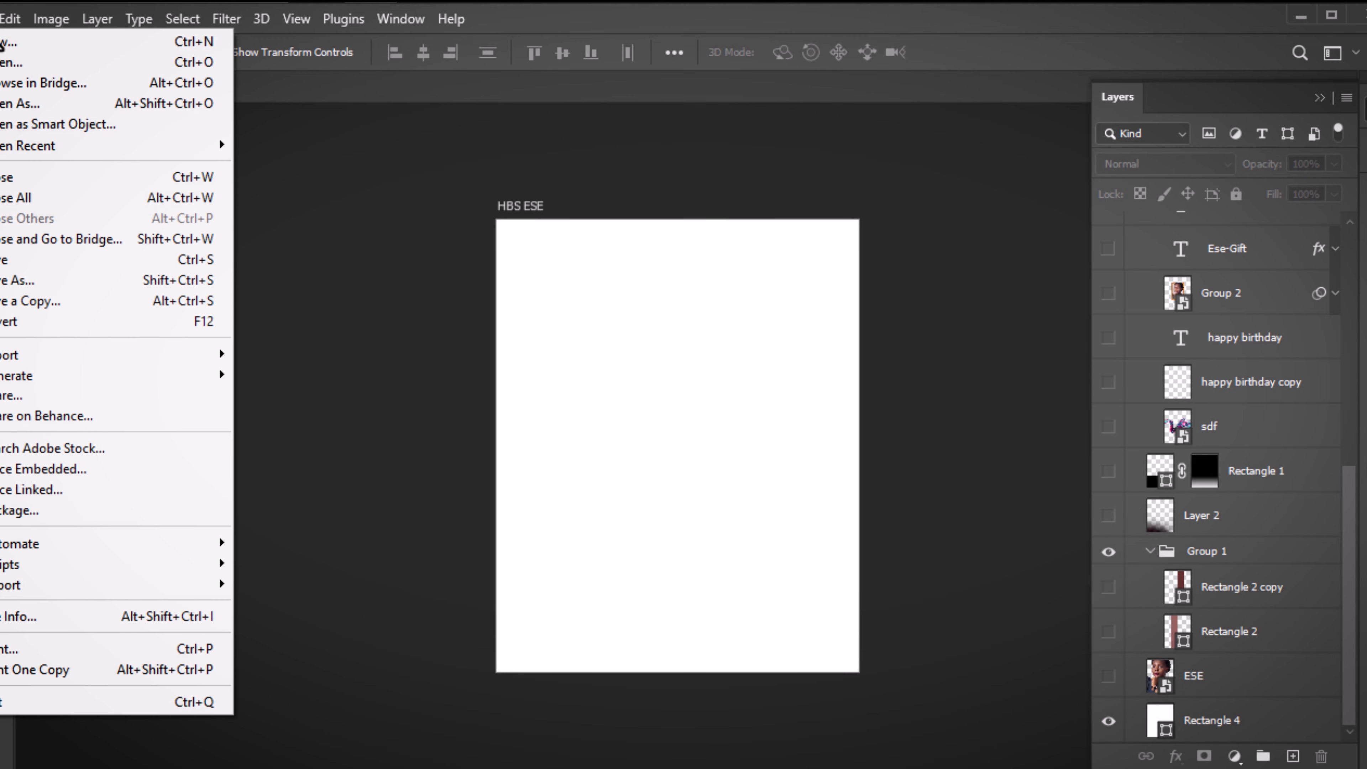
pyautogui.click(2, 49)
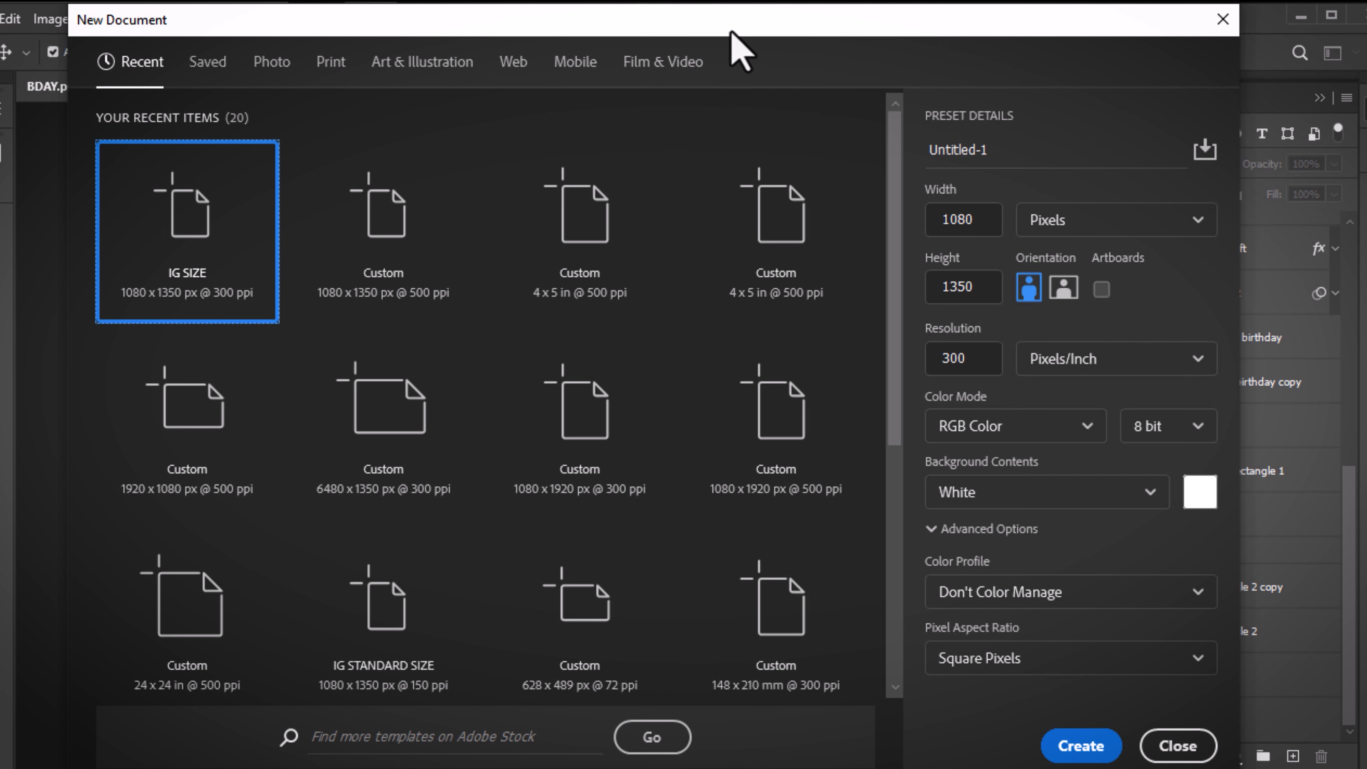
pyautogui.moveTo(730, 27); pyautogui.dragTo(709, 196)
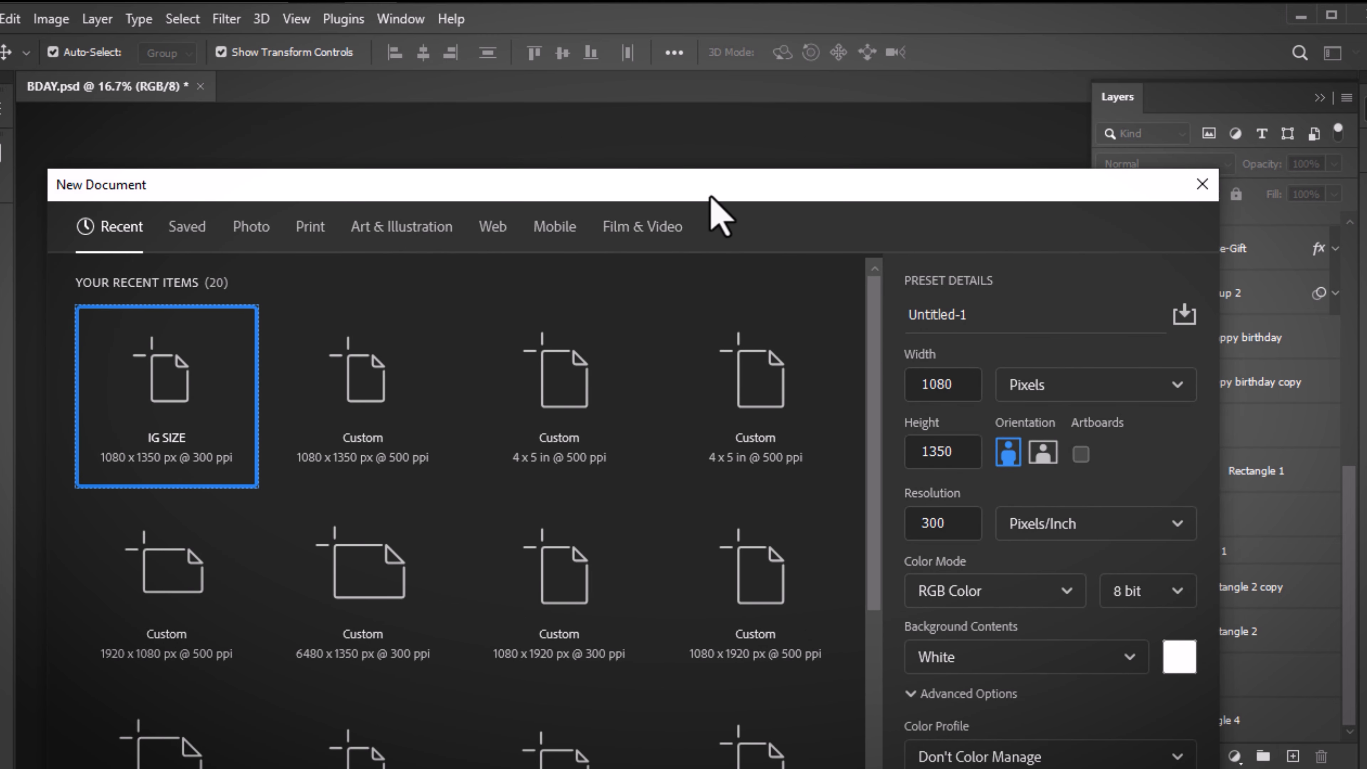
pyautogui.click(958, 385)
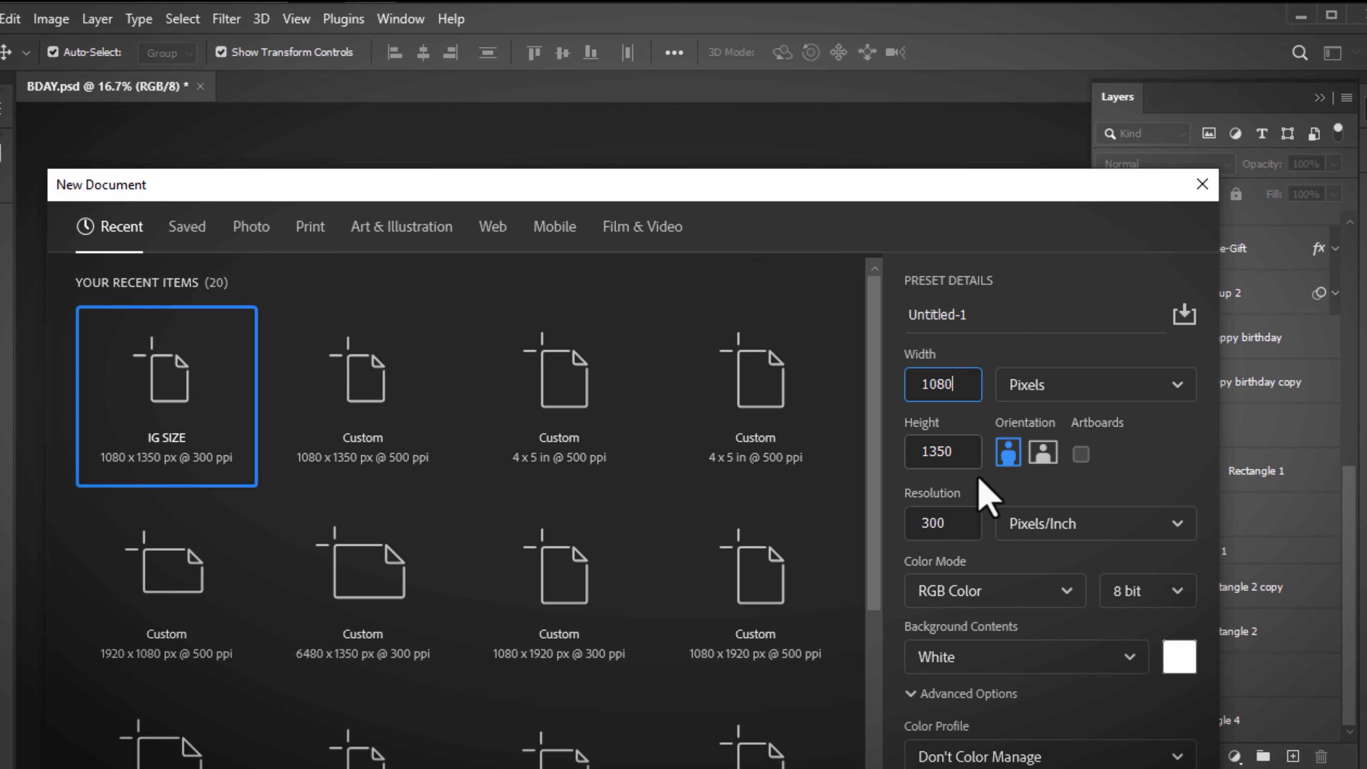
pyautogui.click(915, 524)
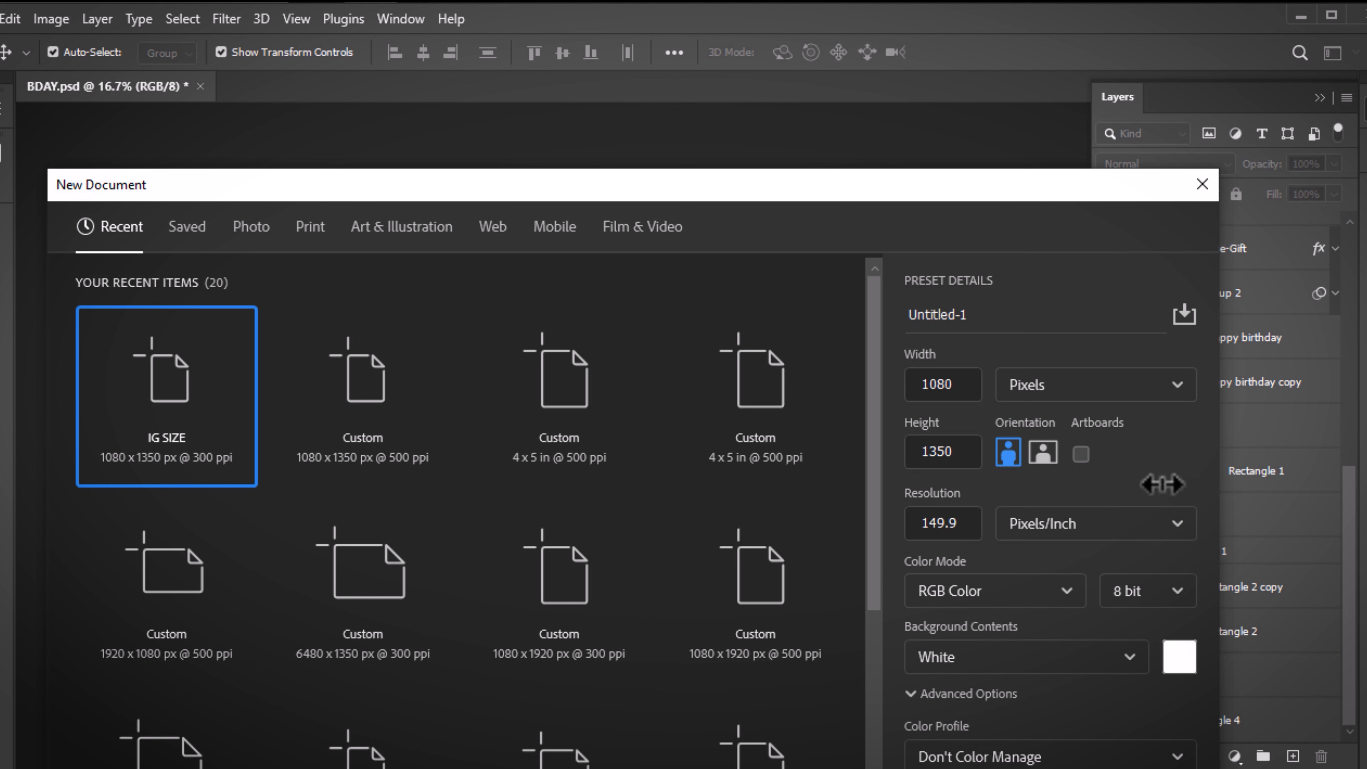
pyautogui.click(952, 524)
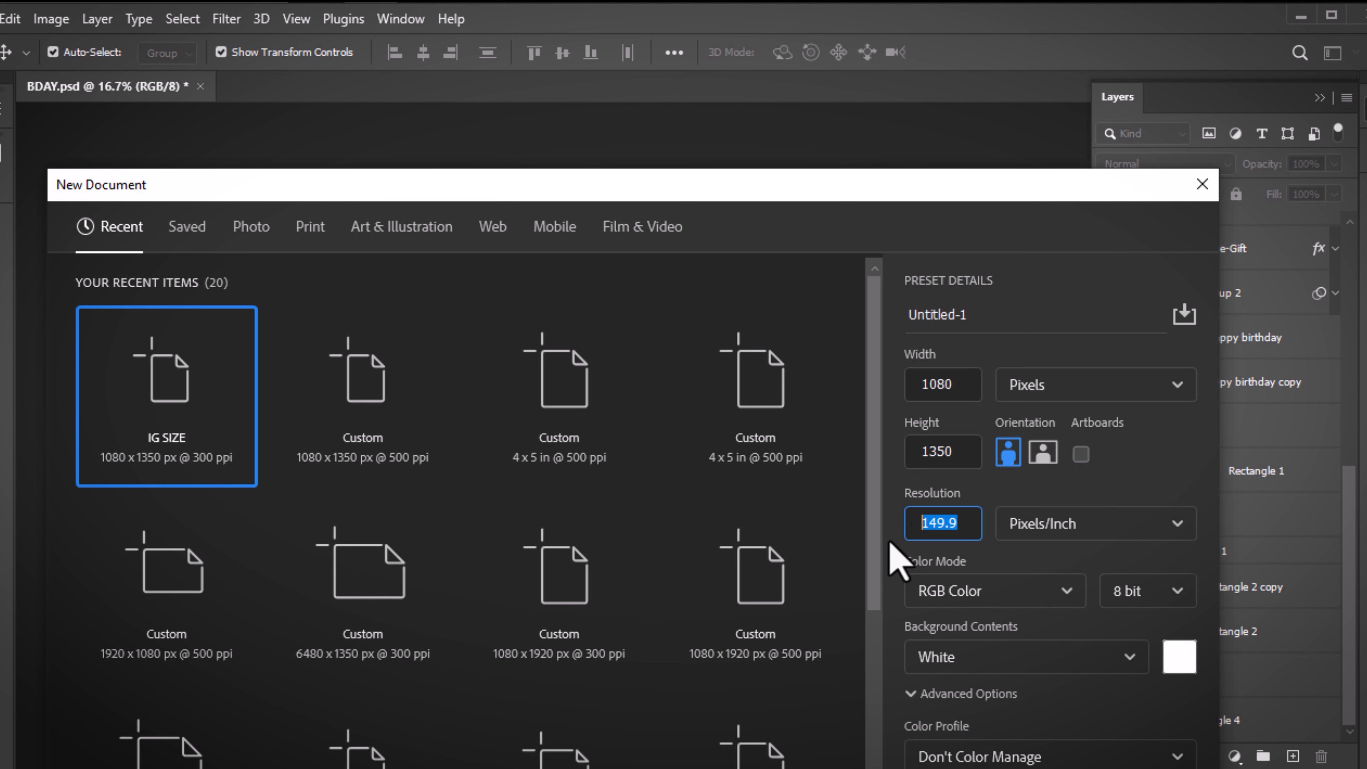
pyautogui.click(1113, 474)
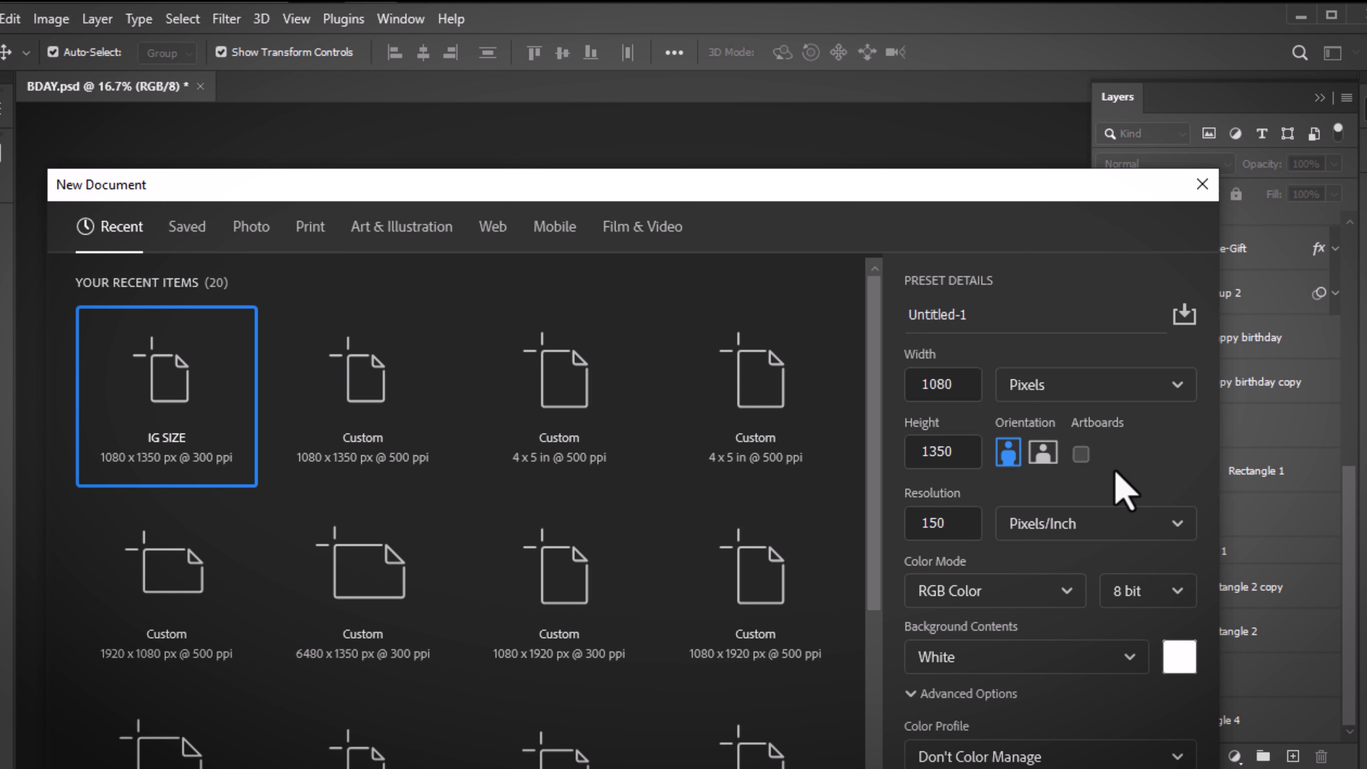
pyautogui.click(1182, 393)
pyautogui.click(1036, 464)
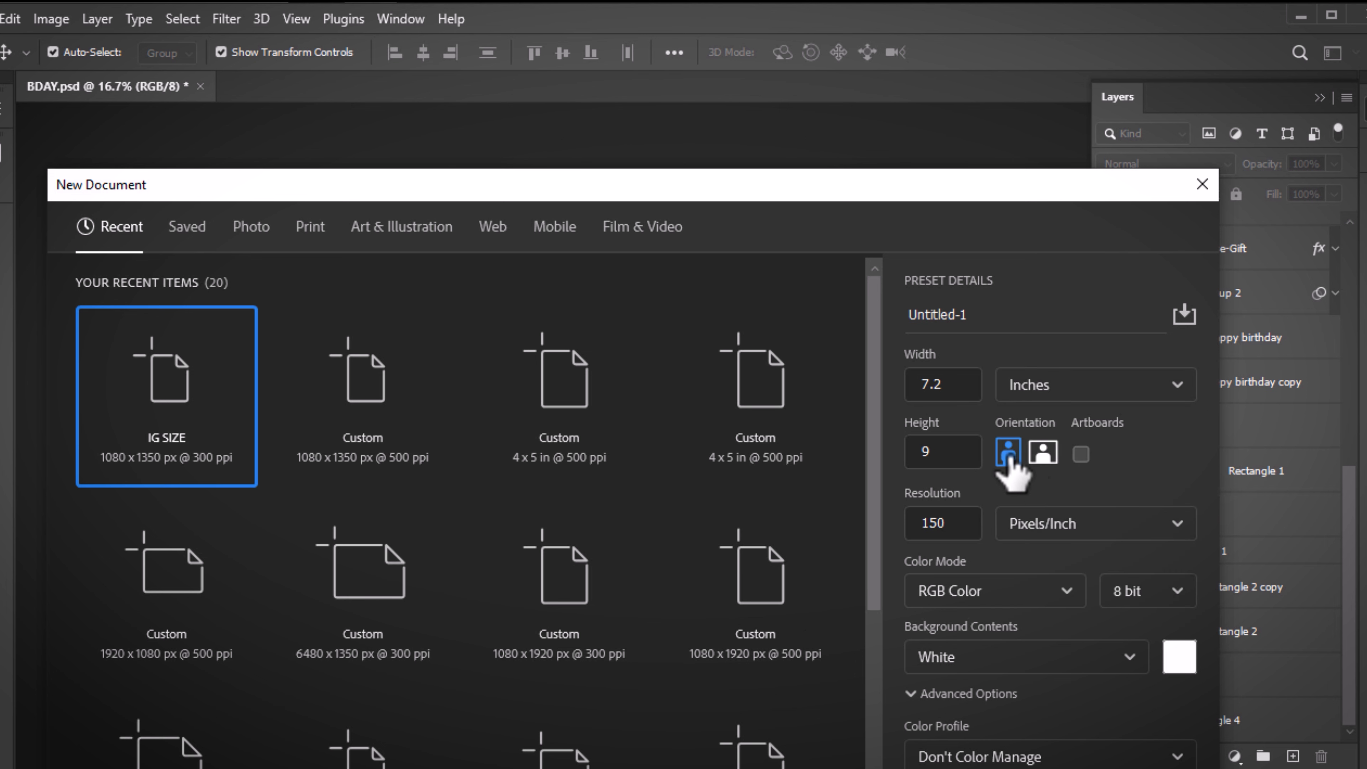
pyautogui.doubleClick(951, 384)
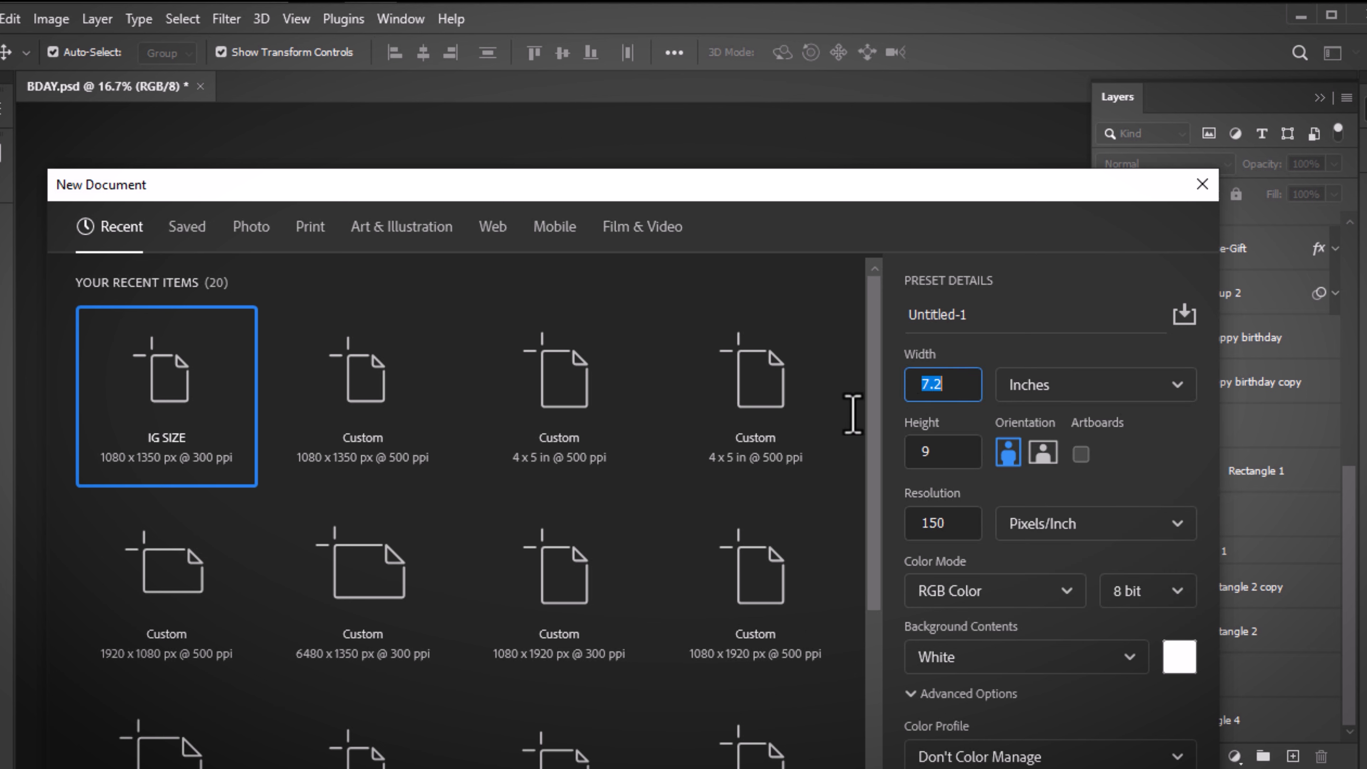
pyautogui.doubleClick(910, 452)
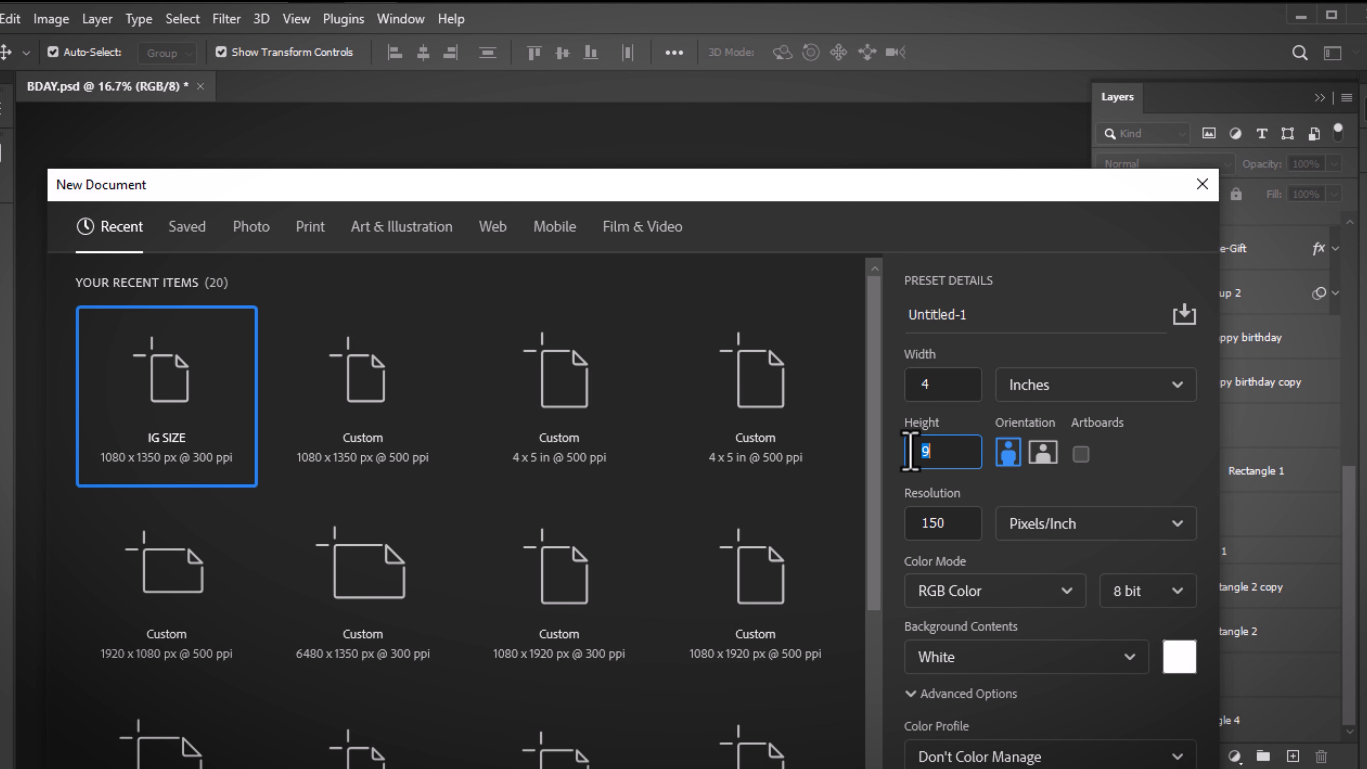
pyautogui.click(1136, 465)
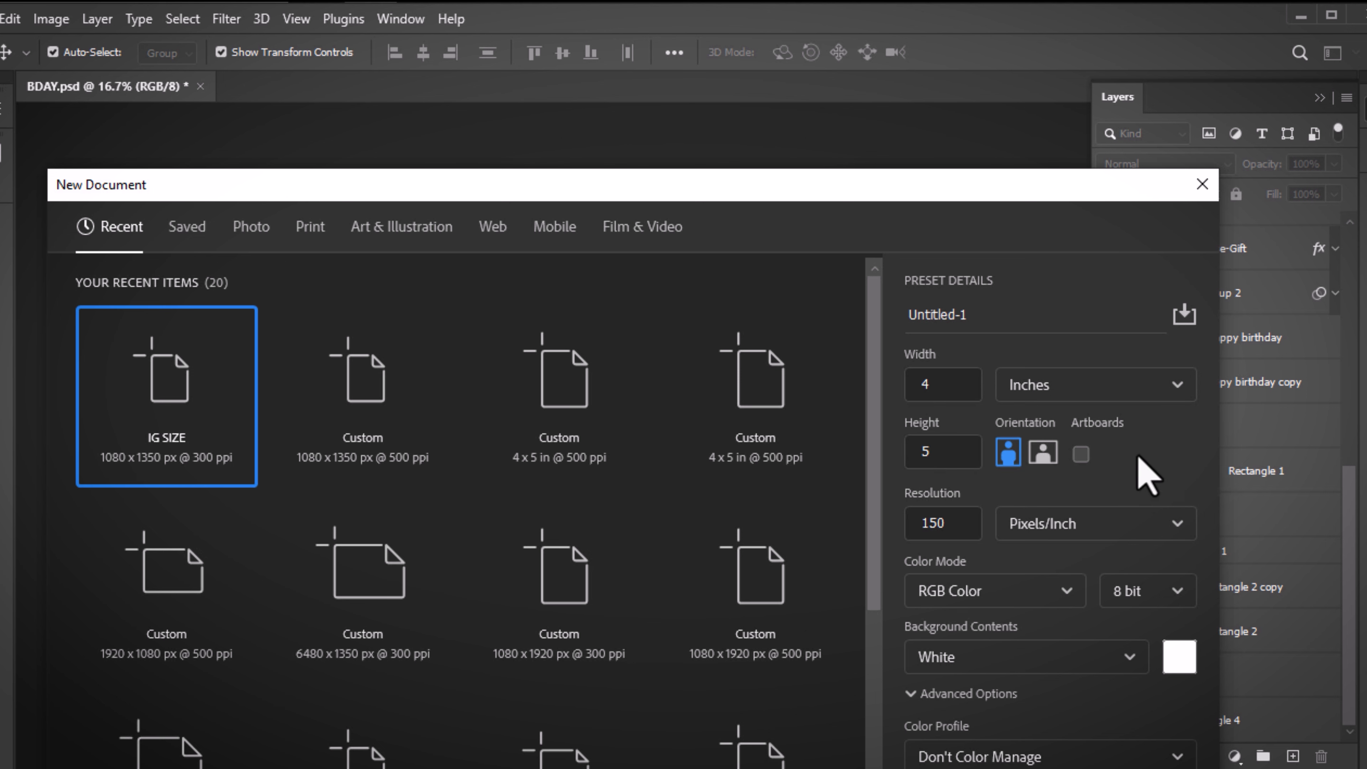
pyautogui.moveTo(862, 192); pyautogui.dragTo(838, 55)
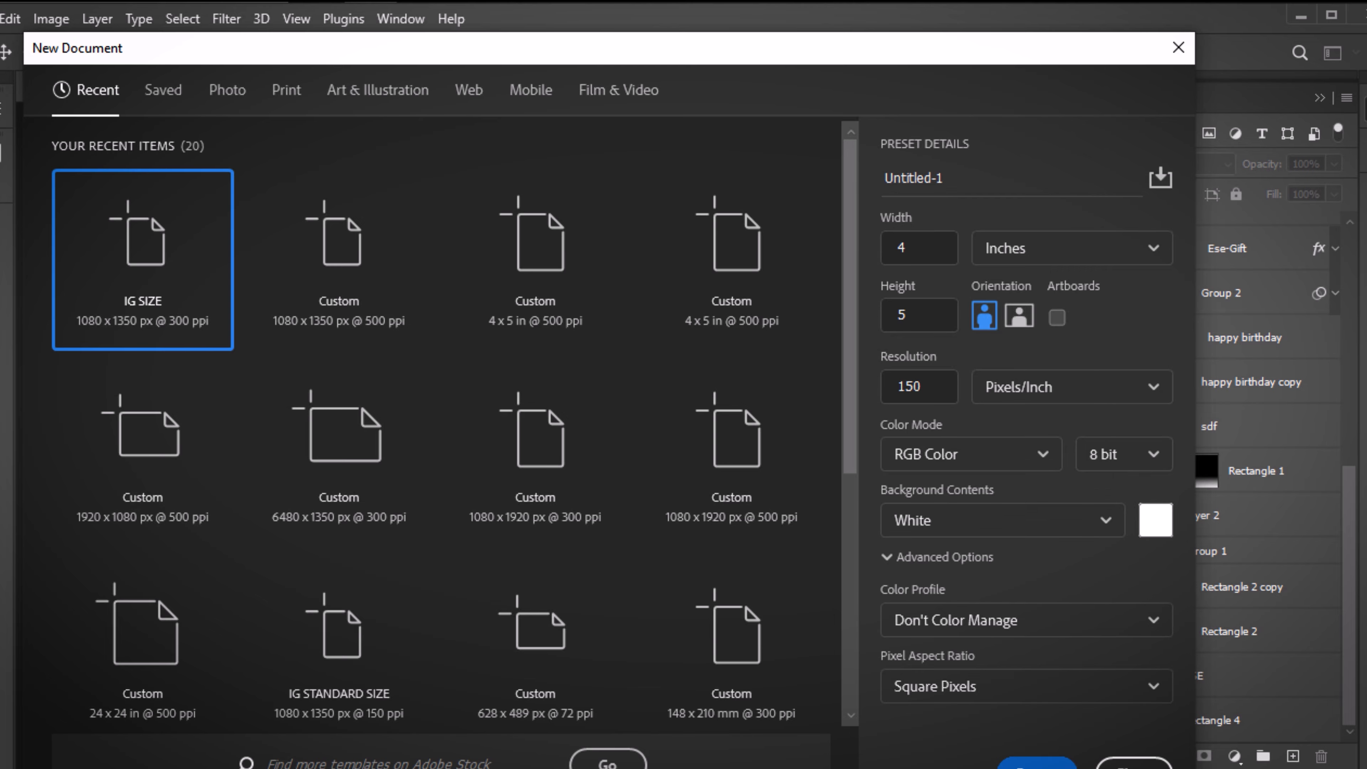
pyautogui.click(1037, 762)
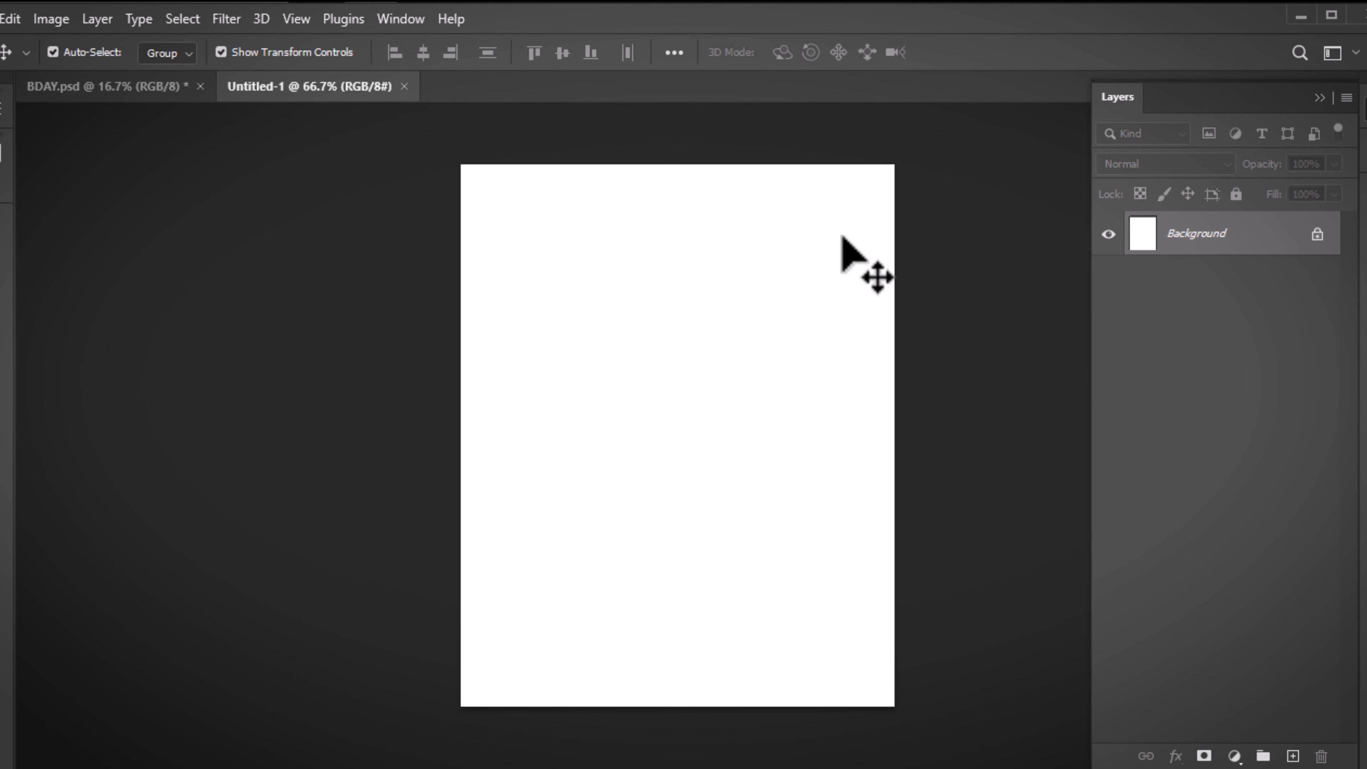
pyautogui.hotkey('ctrl', 'w')
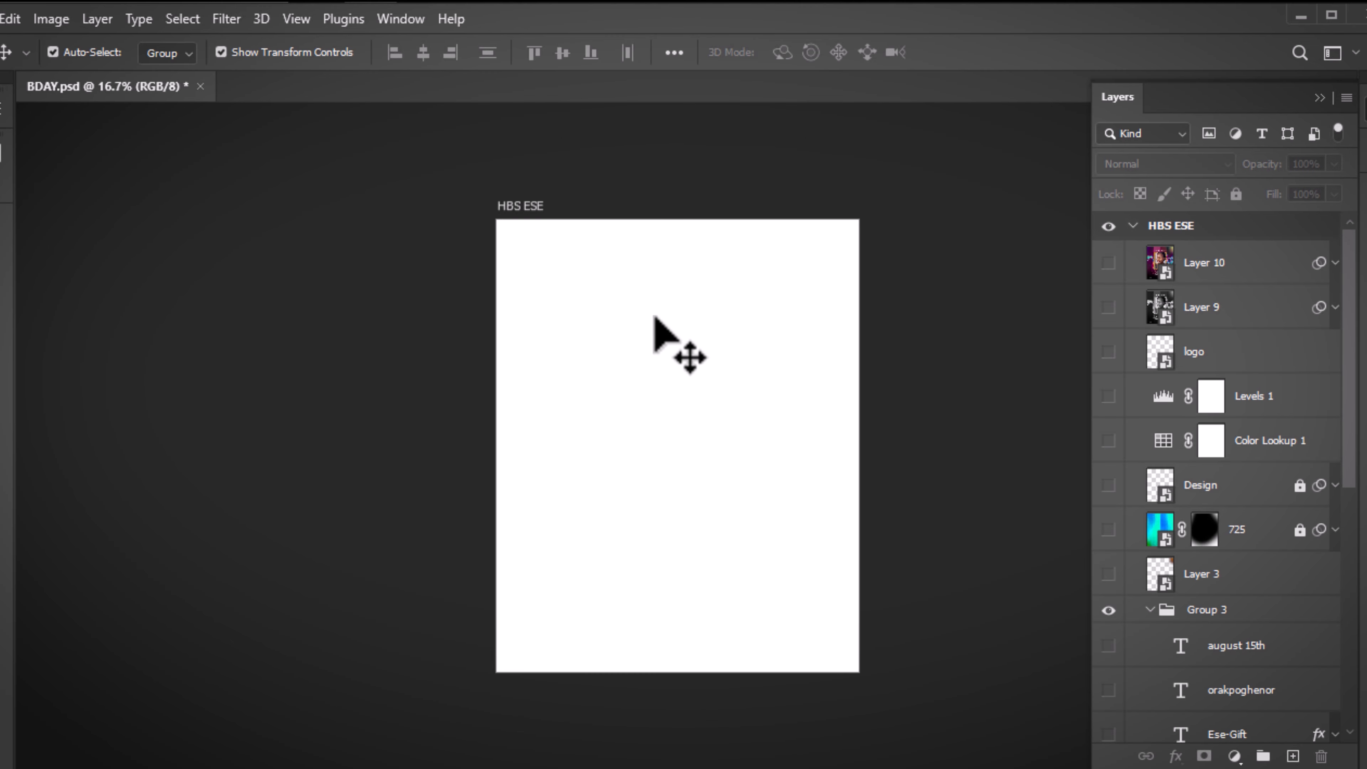
# Hide the white Rectangle 4 and show the ESE portrait layer at Normal blending
pyautogui.moveTo(1352, 474); pyautogui.dragTo(1341, 748)
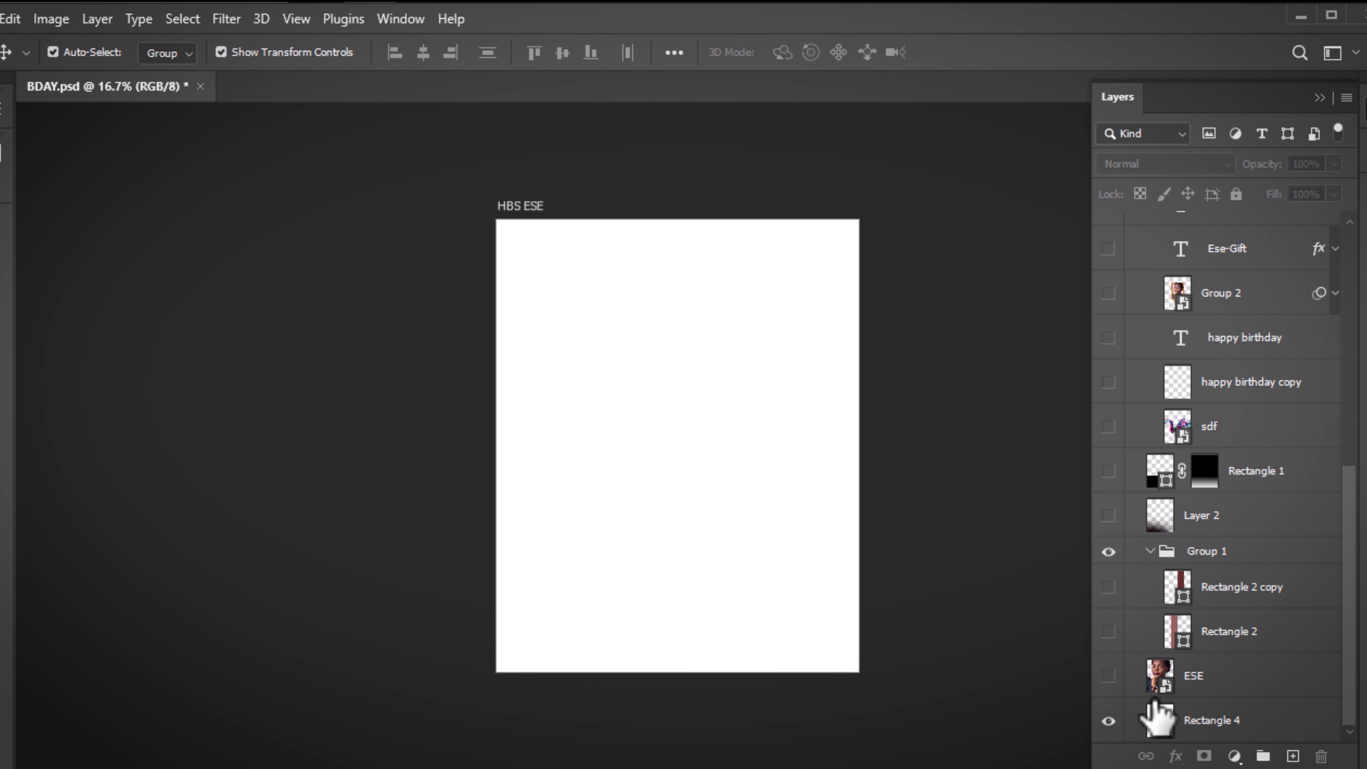
pyautogui.click(1109, 721)
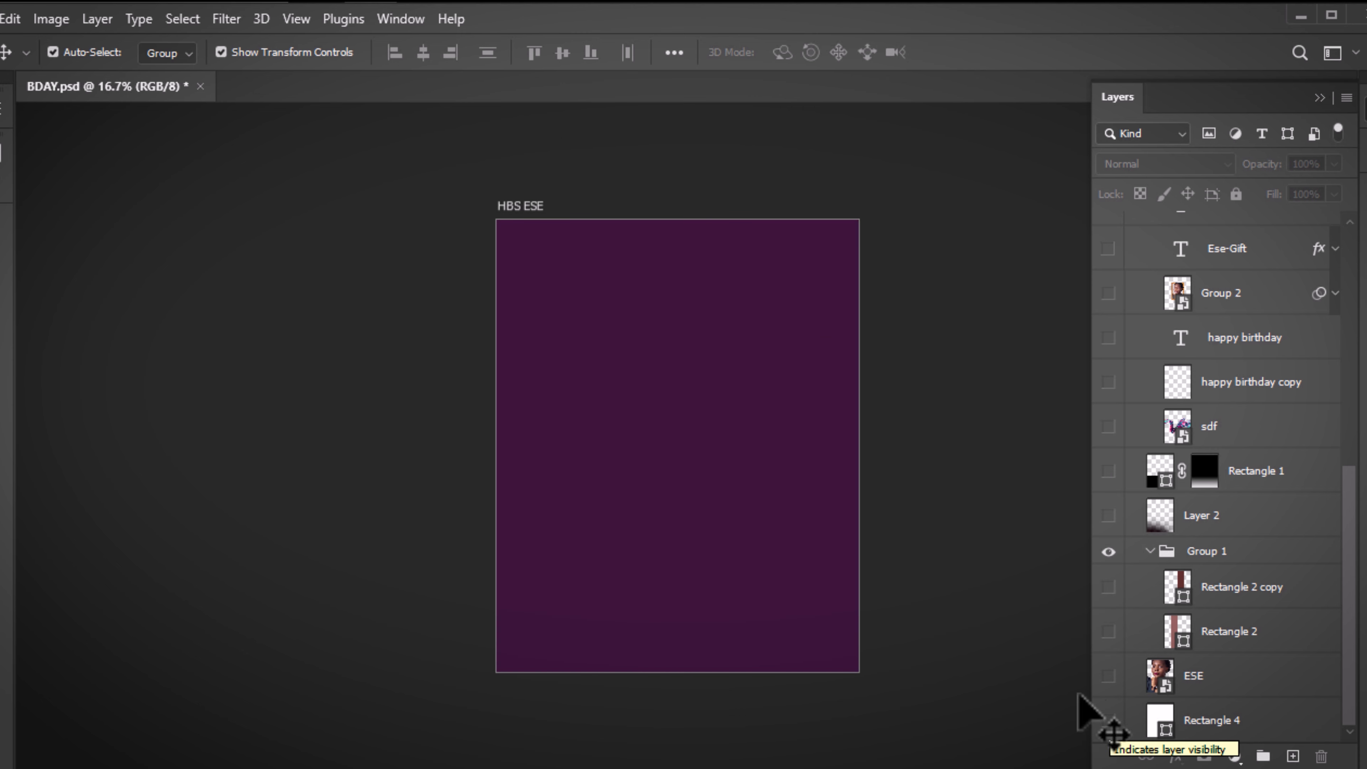
pyautogui.click(1109, 676)
pyautogui.click(1184, 689)
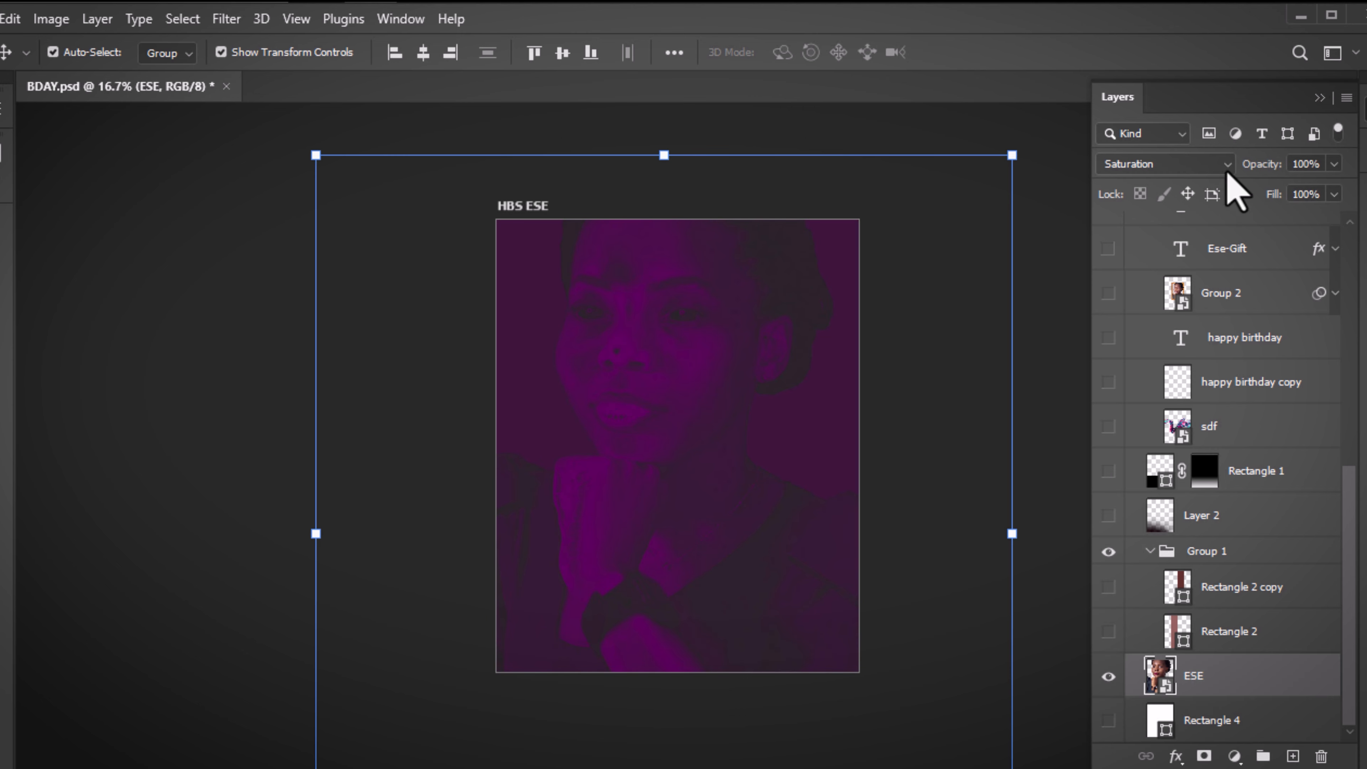
pyautogui.click(1201, 165)
pyautogui.click(1163, 185)
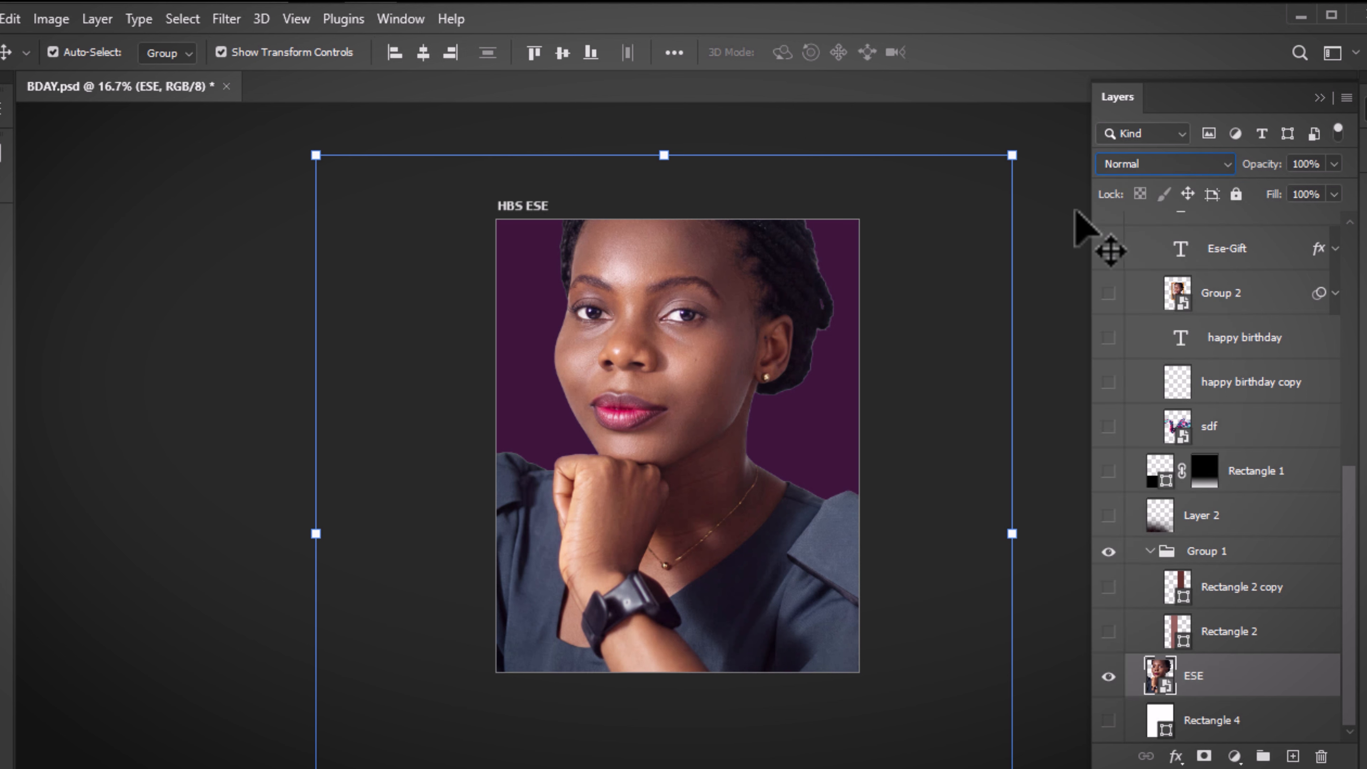
pyautogui.click(1064, 210)
# Set the ESE portrait's blend mode to Saturation, undoing a trial move first
pyautogui.moveTo(689, 358); pyautogui.dragTo(612, 498)
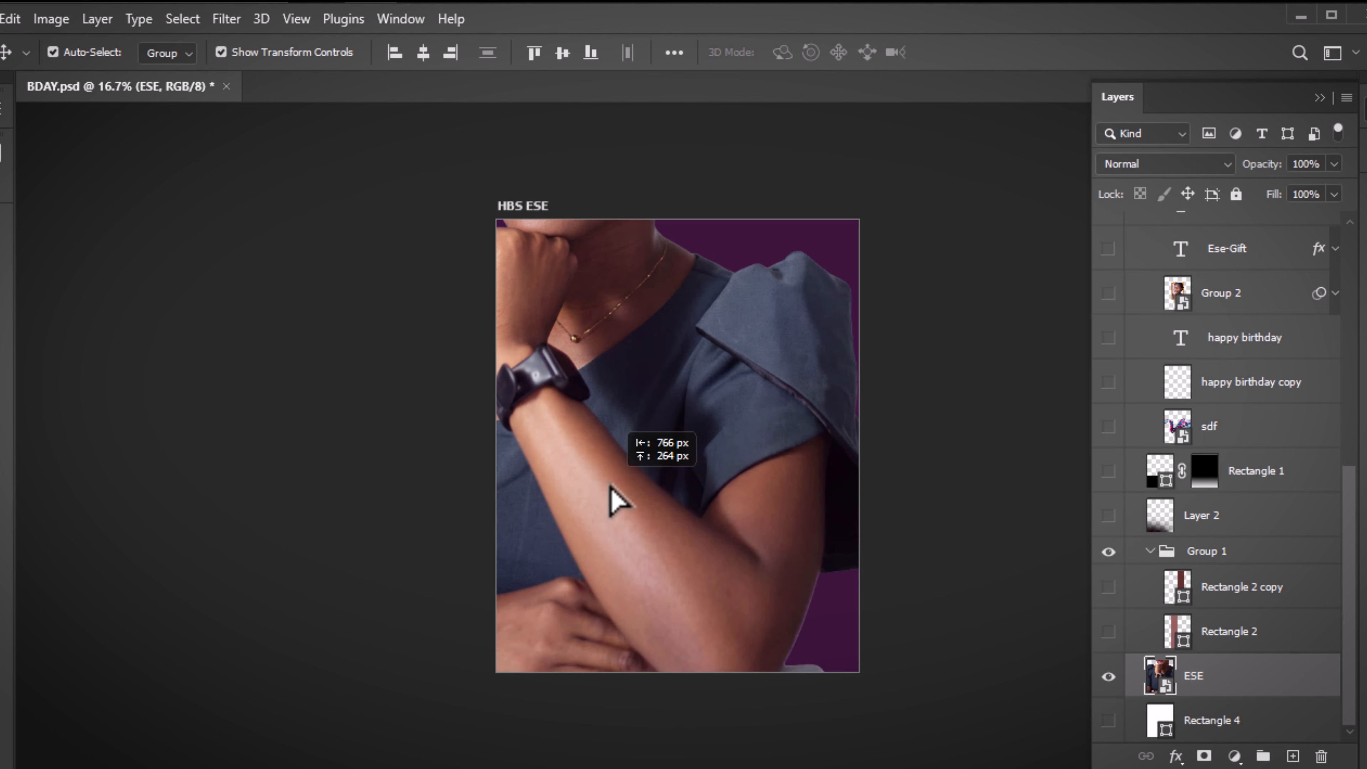
pyautogui.hotkey('ctrl', 'z')
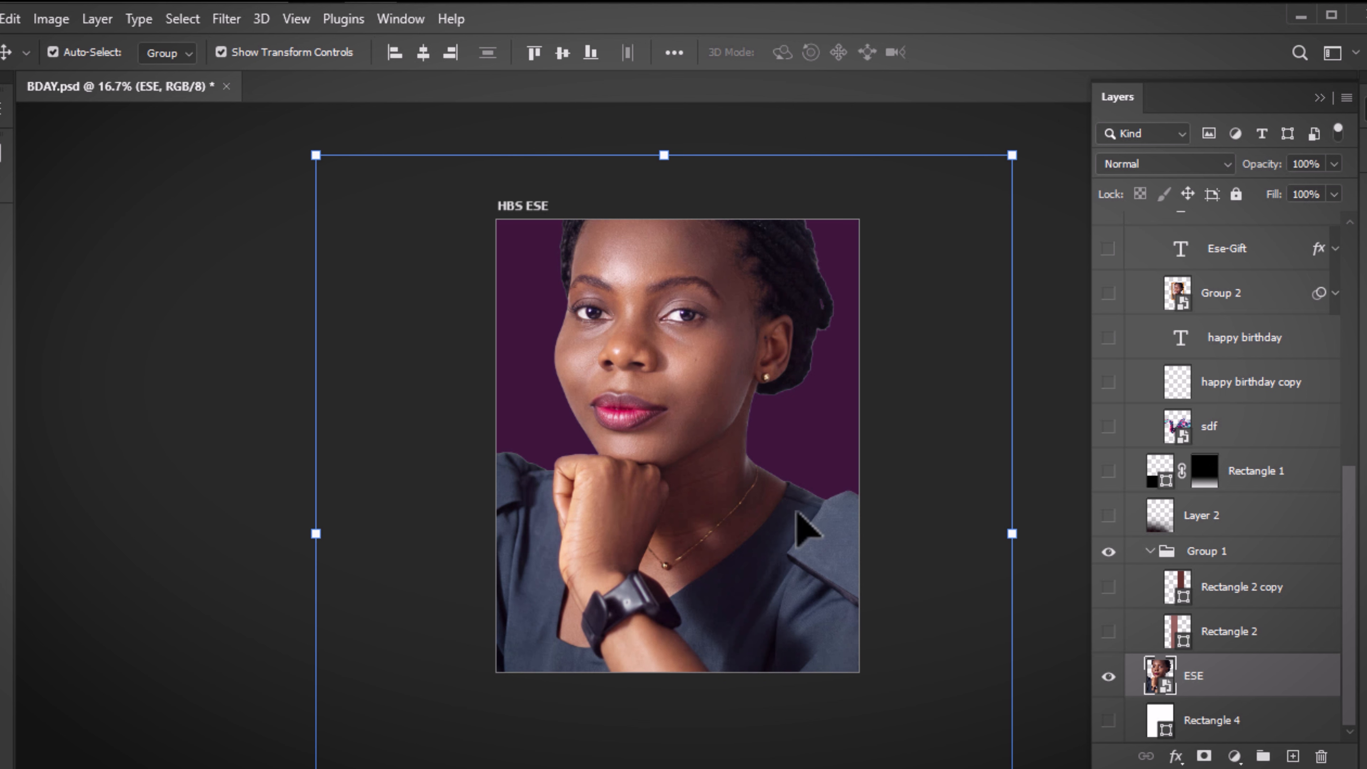
pyautogui.click(1186, 164)
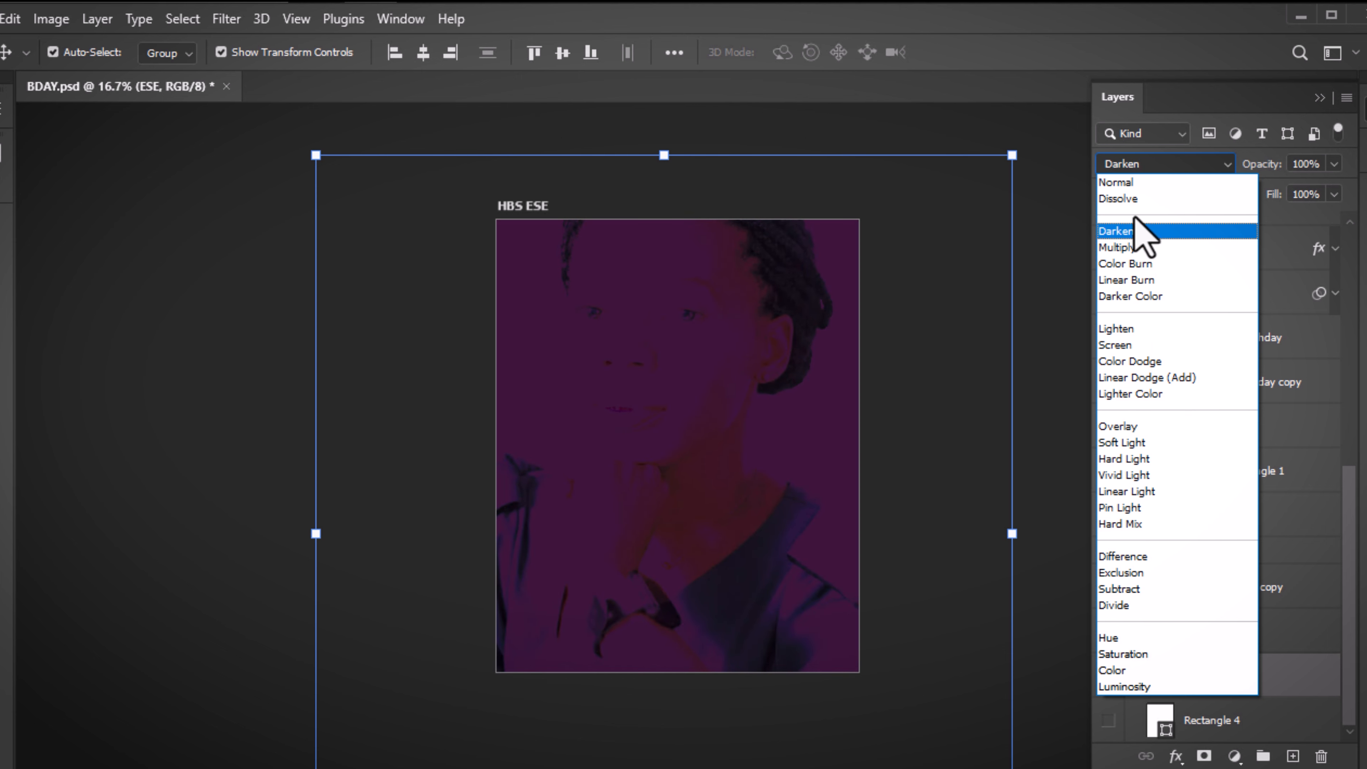
pyautogui.click(1140, 658)
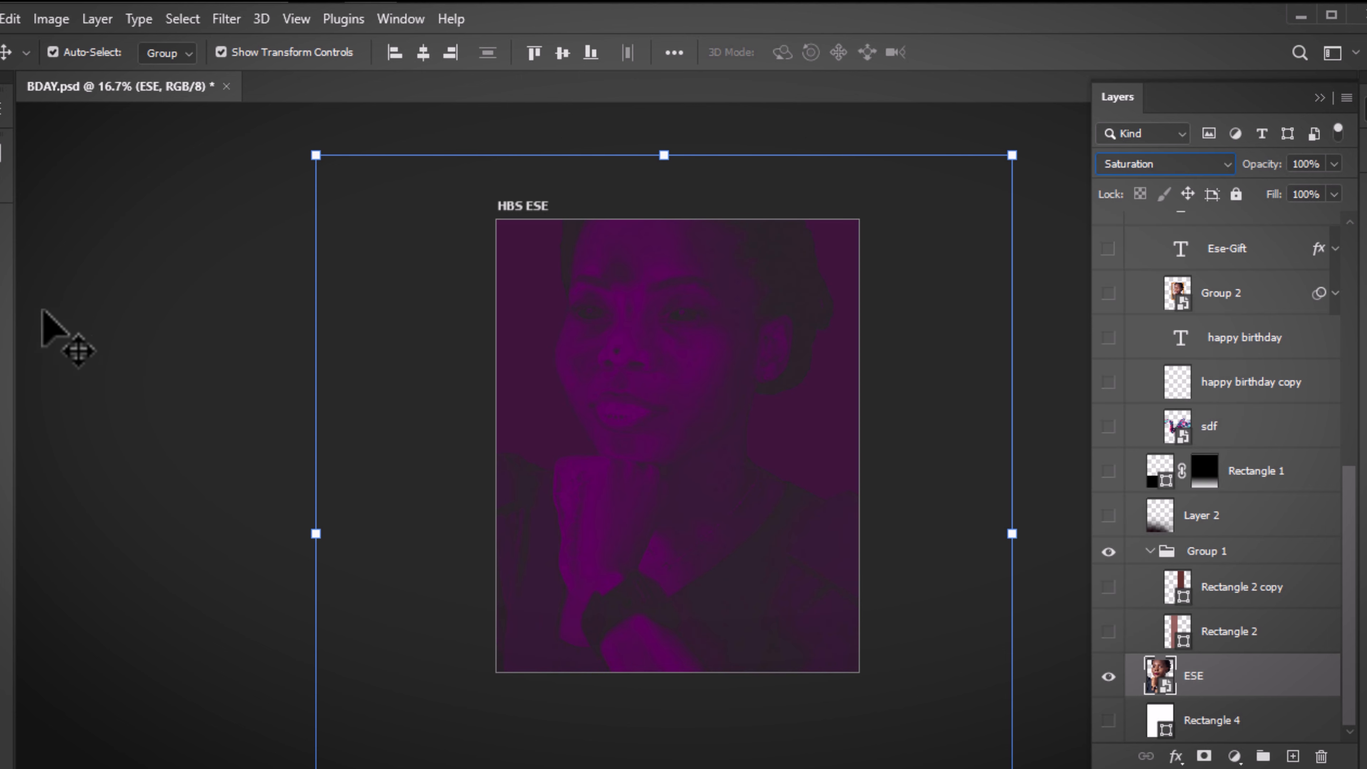
pyautogui.click(101, 345)
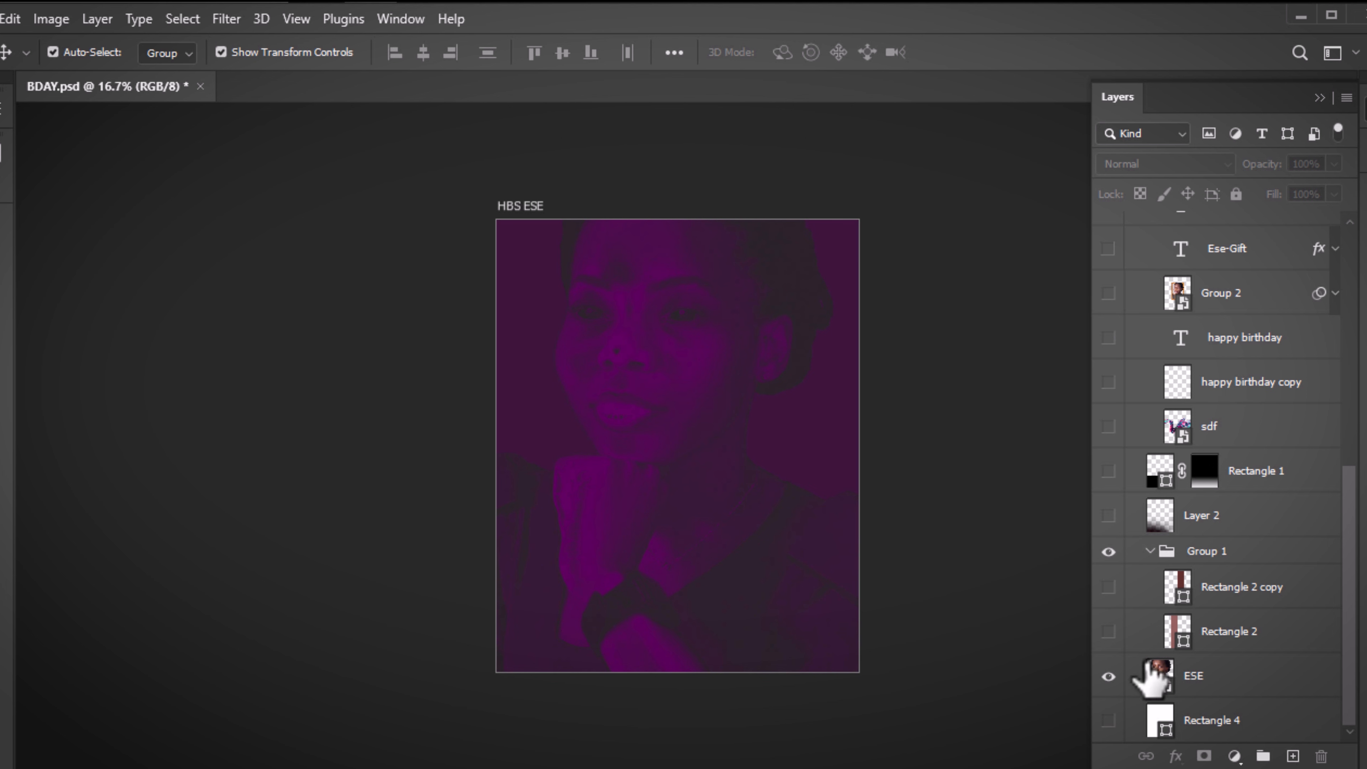
# Show the Rectangle 2 and Rectangle 2 copy stripes and select Group 1
pyautogui.click(1109, 631)
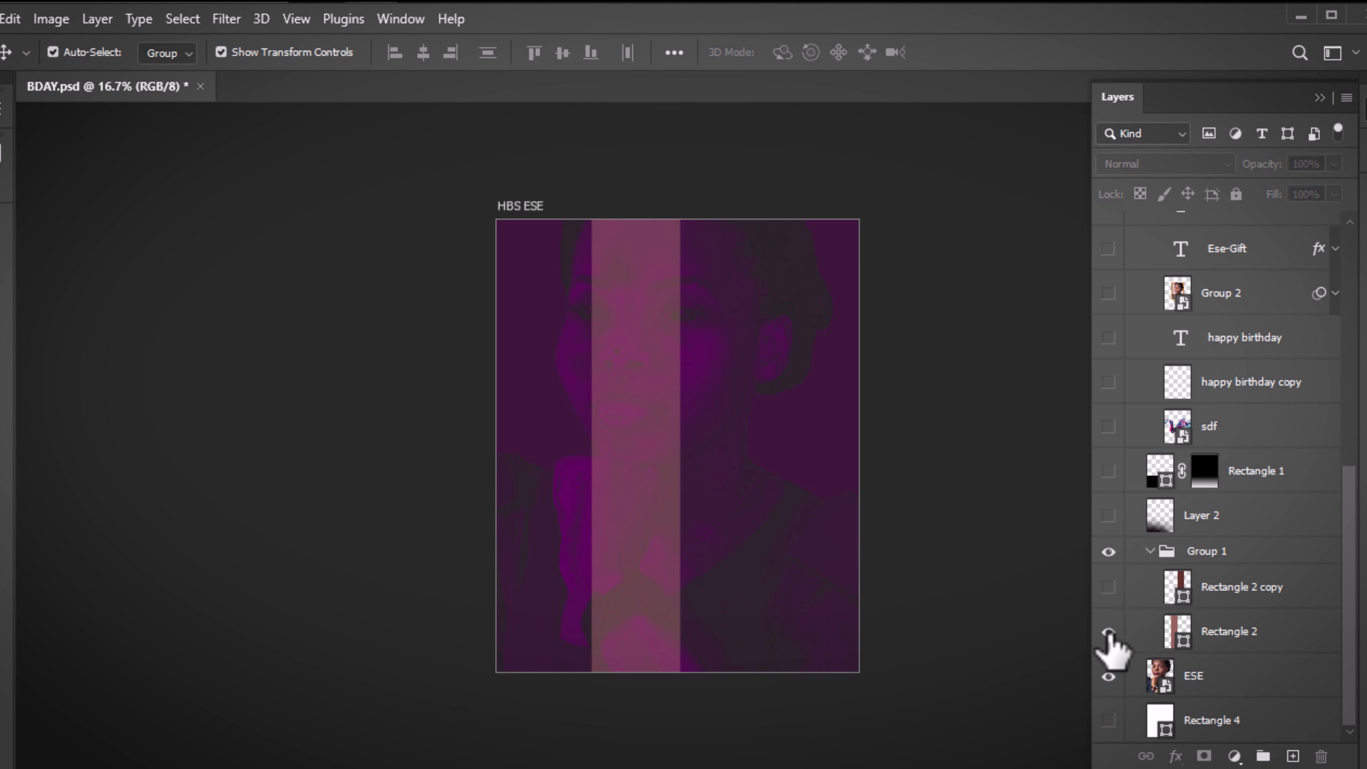
pyautogui.click(1109, 587)
pyautogui.click(1204, 587)
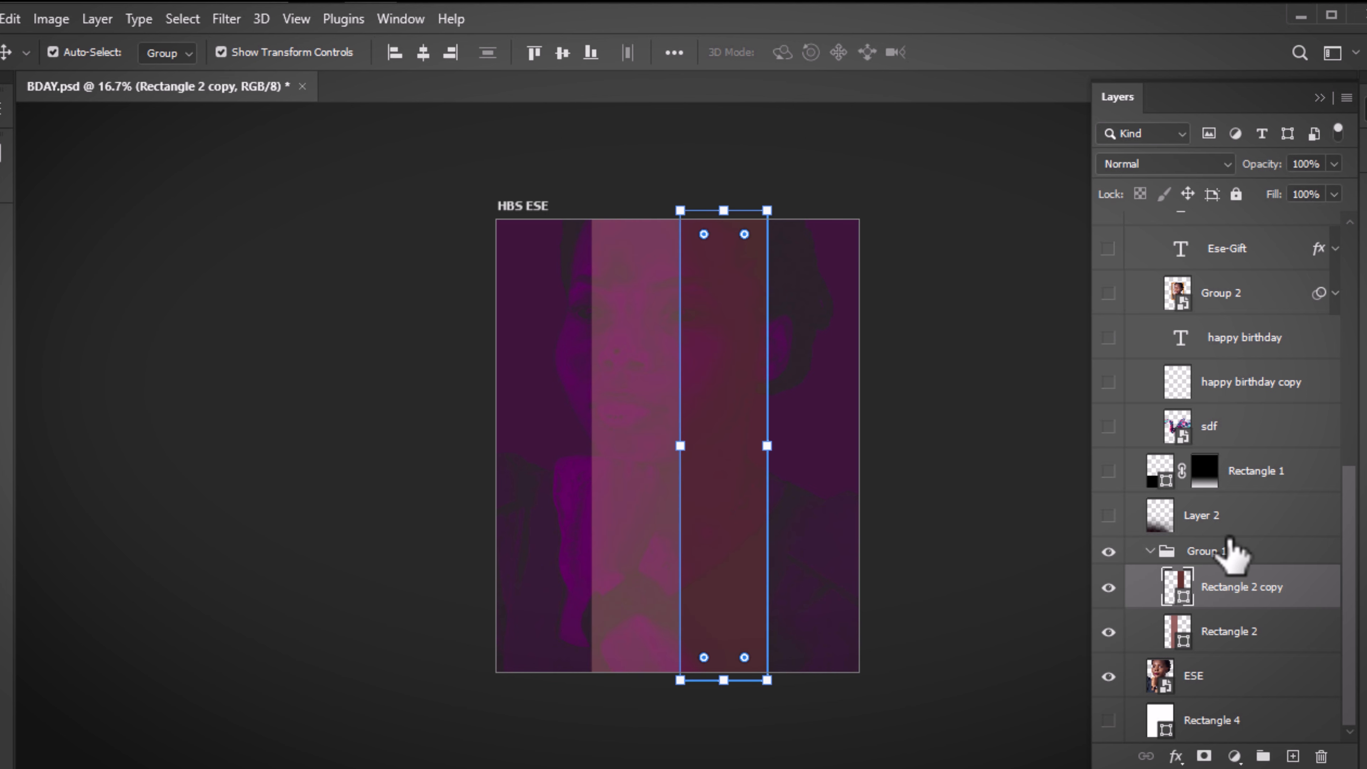
pyautogui.click(1215, 551)
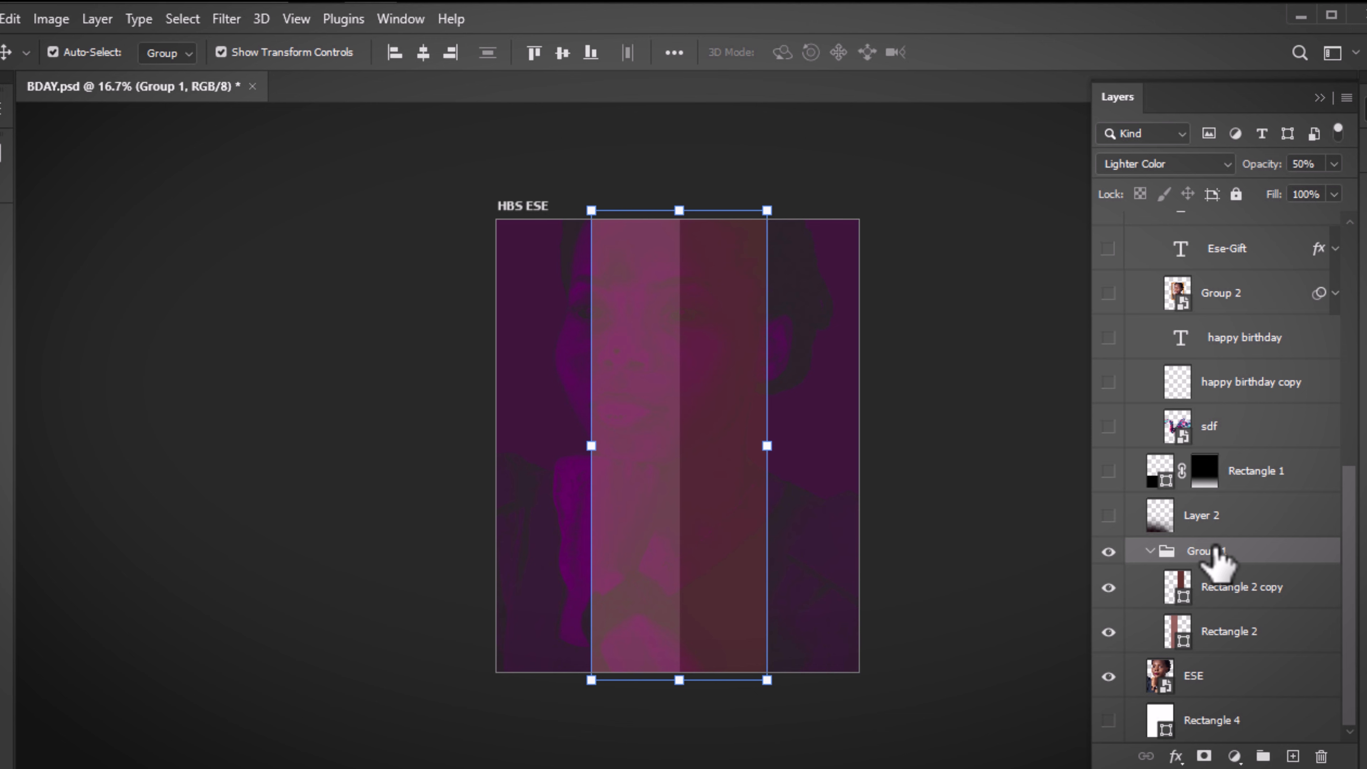
# Try Pass Through blending and 100% opacity on Group 1
pyautogui.click(1189, 163)
pyautogui.click(1190, 183)
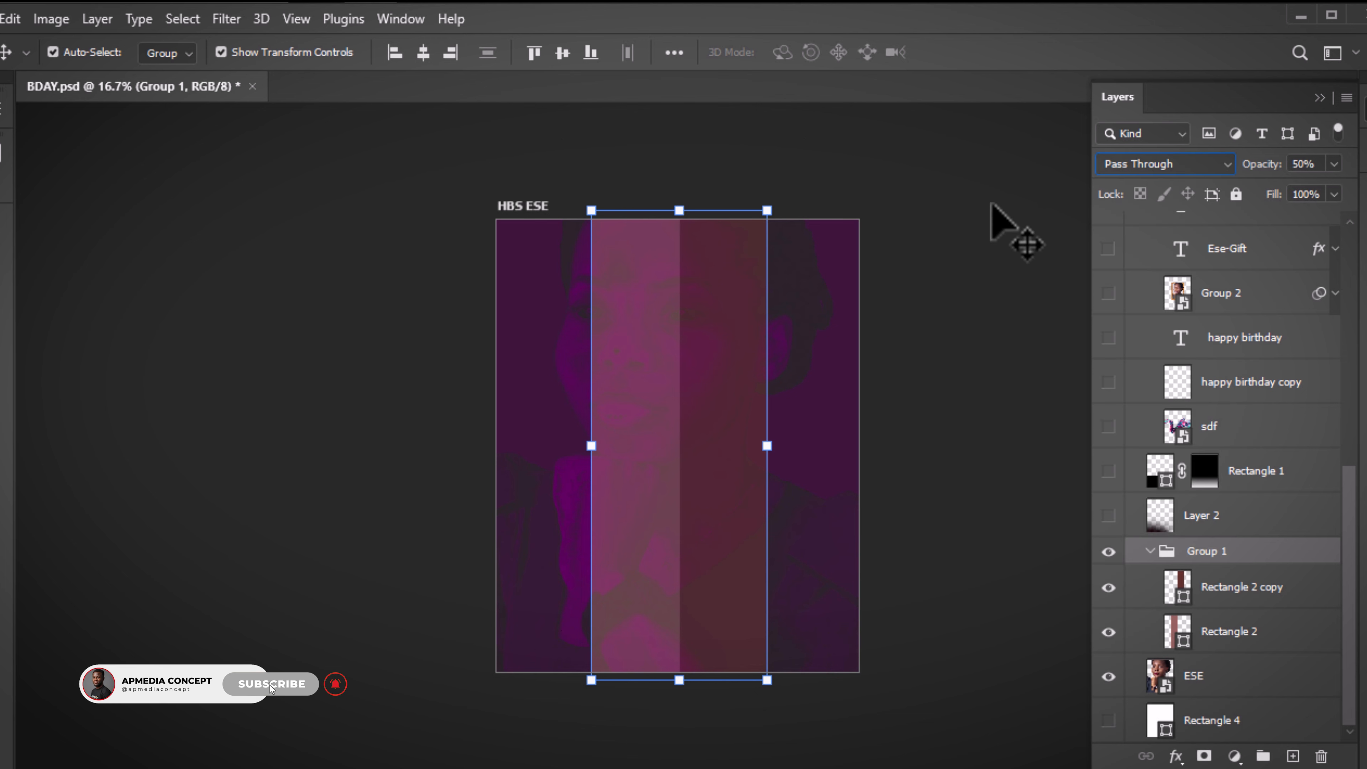
pyautogui.click(1003, 360)
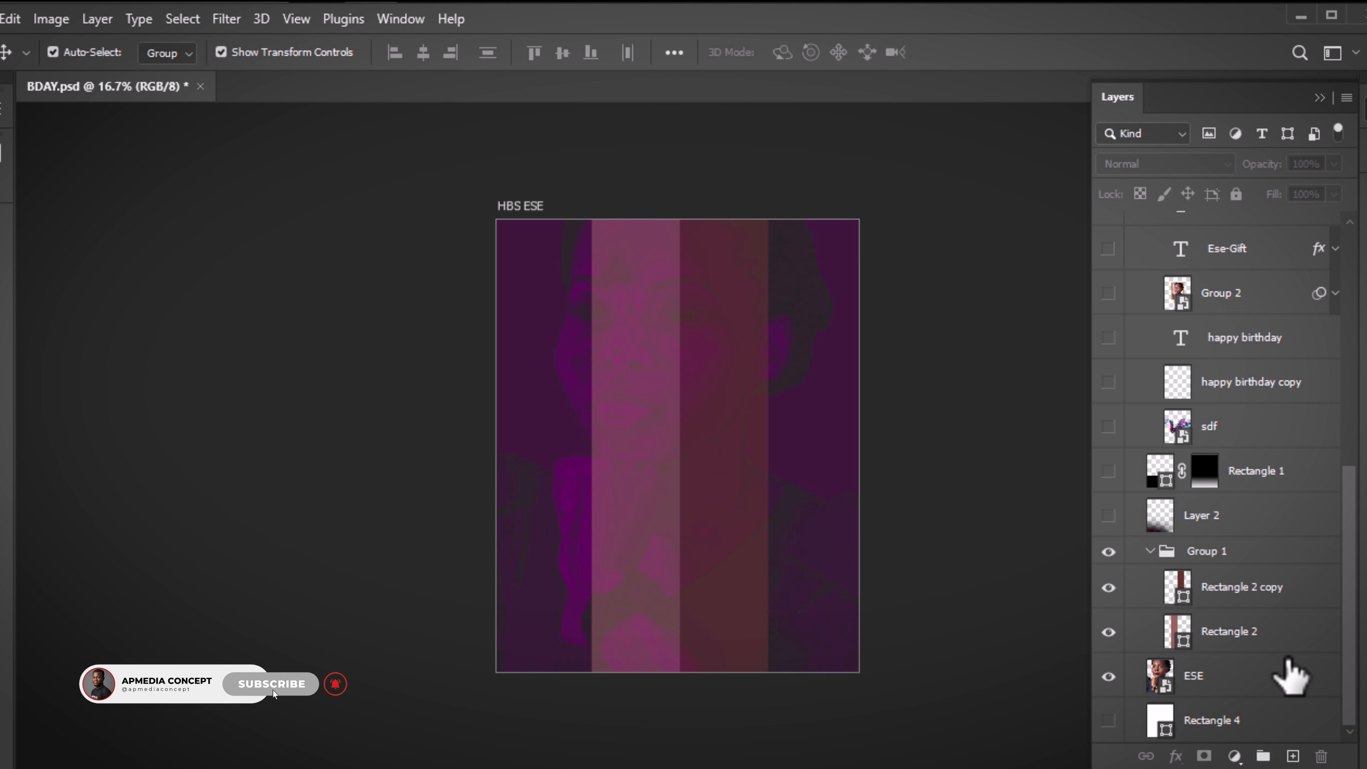
pyautogui.click(1208, 554)
pyautogui.press('0')
pyautogui.click(961, 393)
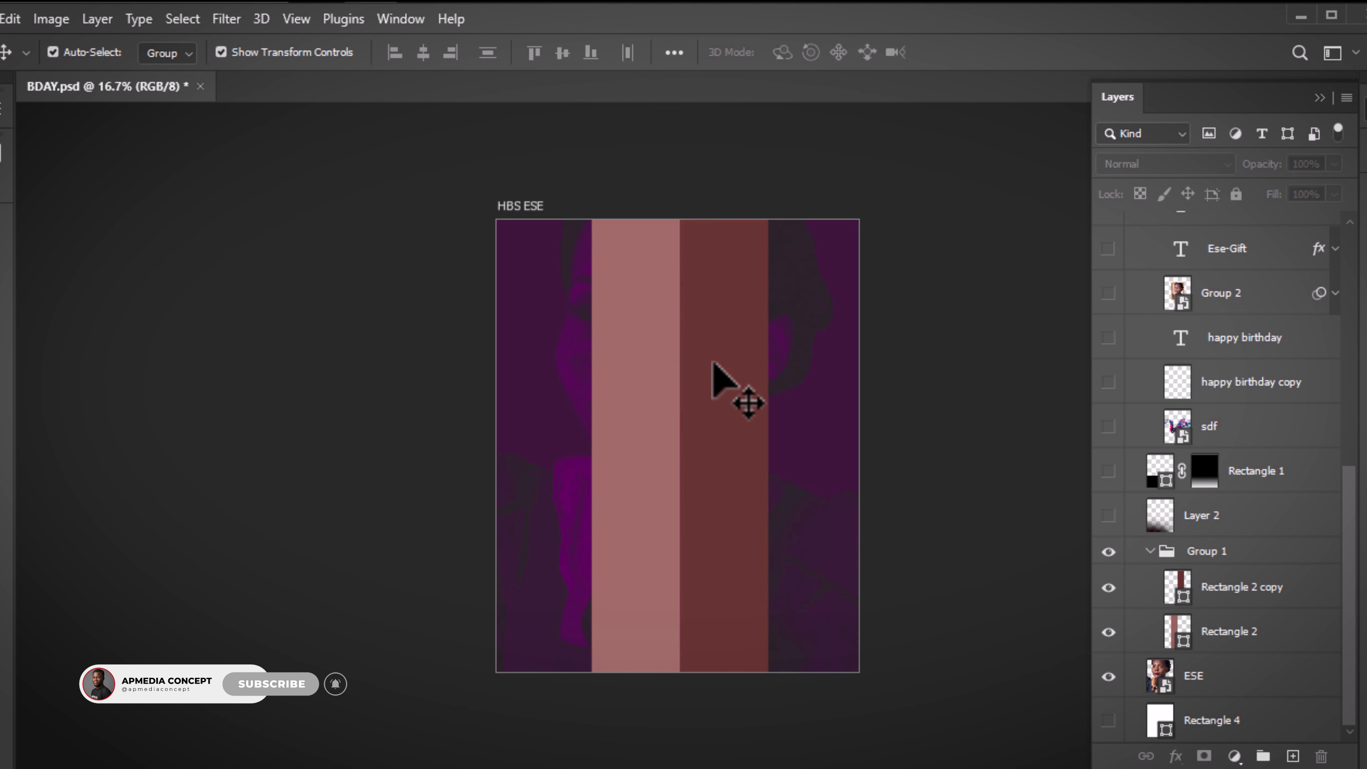
# Switch Auto-Select to Layer, test moving the right stripe, and undo the changes
pyautogui.click(177, 54)
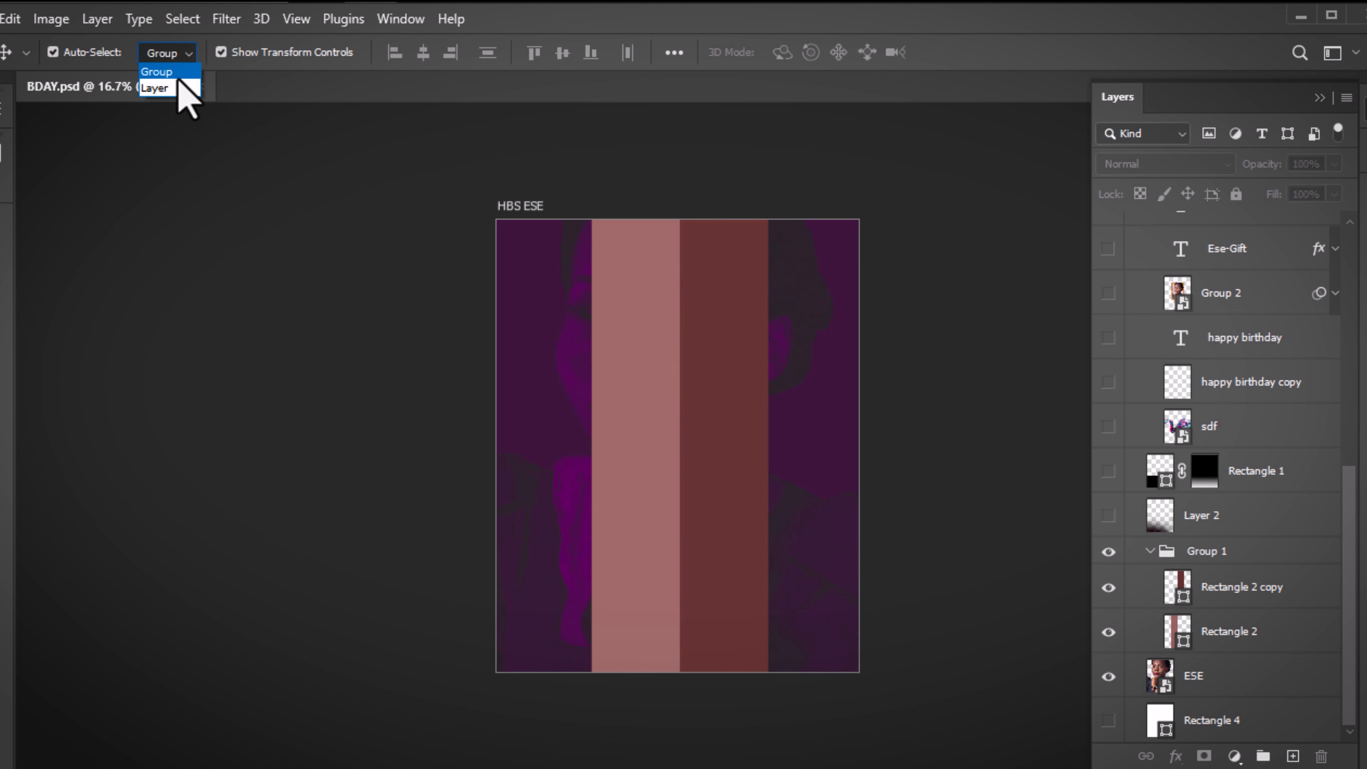
pyautogui.click(179, 86)
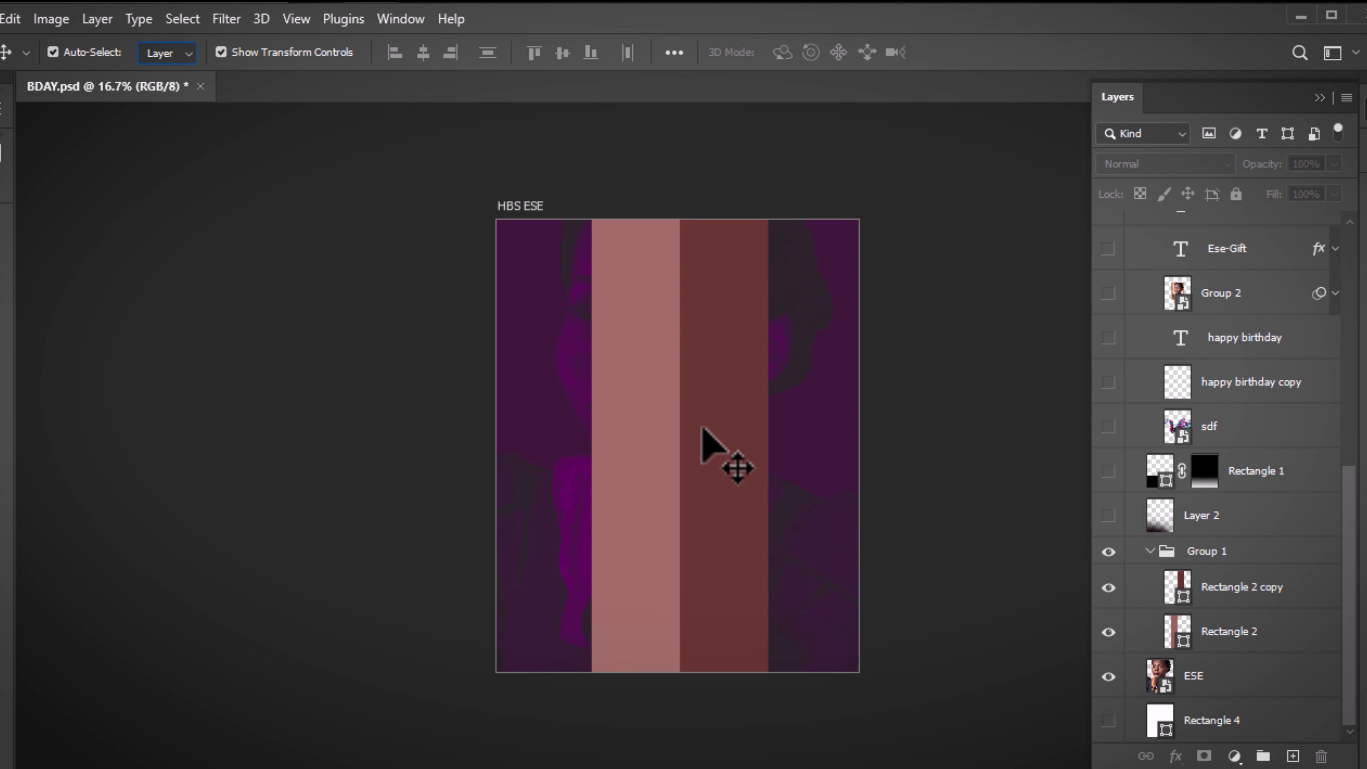
pyautogui.moveTo(767, 402); pyautogui.dragTo(811, 415)
pyautogui.moveTo(633, 400); pyautogui.dragTo(680, 541)
pyautogui.hotkey('ctrl', 'z')
pyautogui.hotkey('ctrl', 'z')
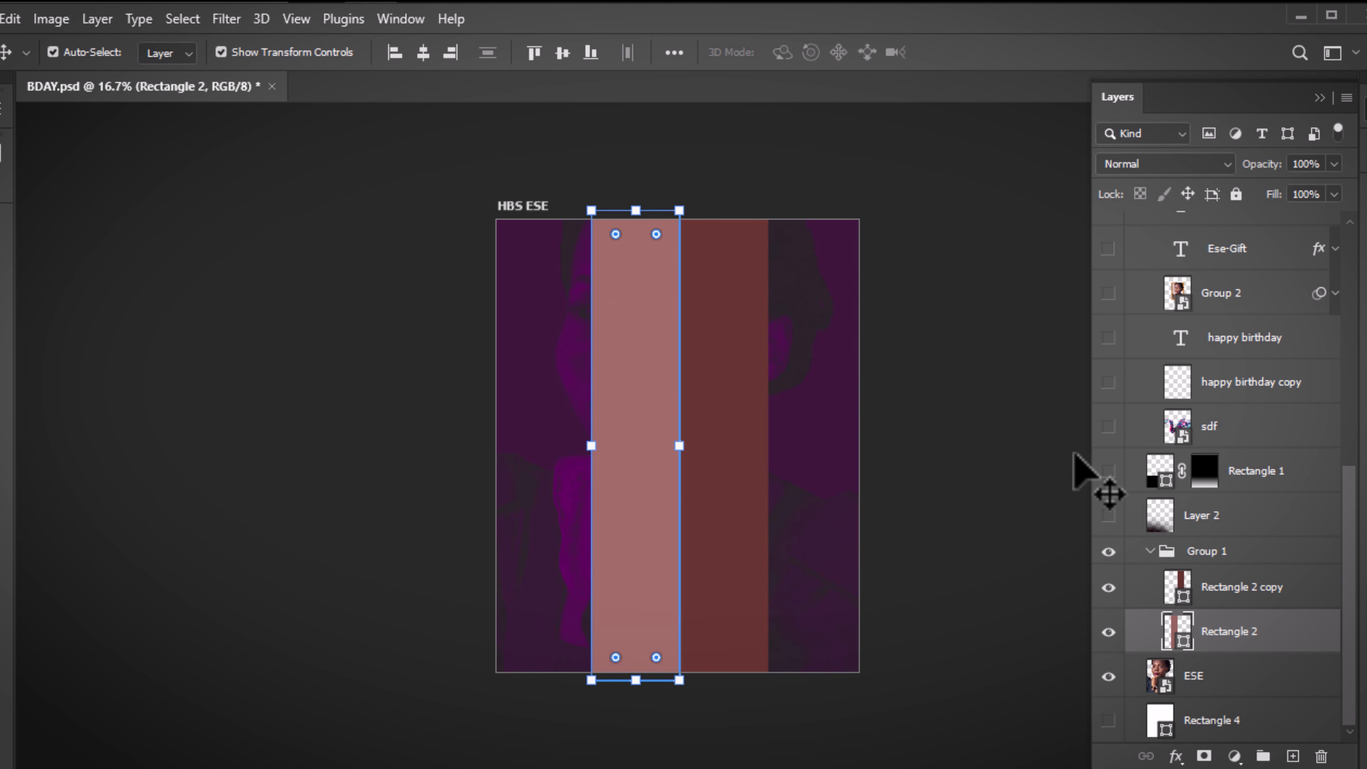
pyautogui.click(1012, 425)
pyautogui.hotkey('ctrl', 'z')
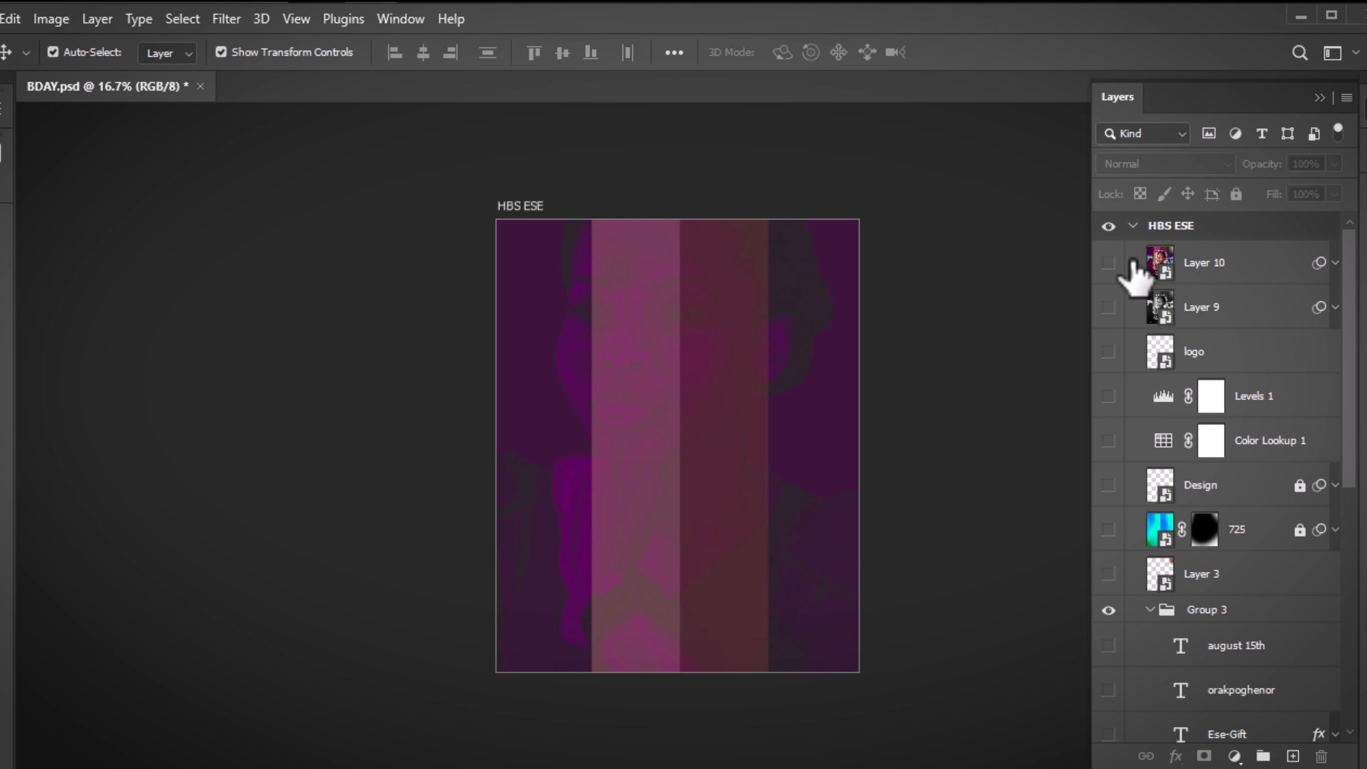
# Keep Group 1 on Lighter Color blending
pyautogui.click(750, 397)
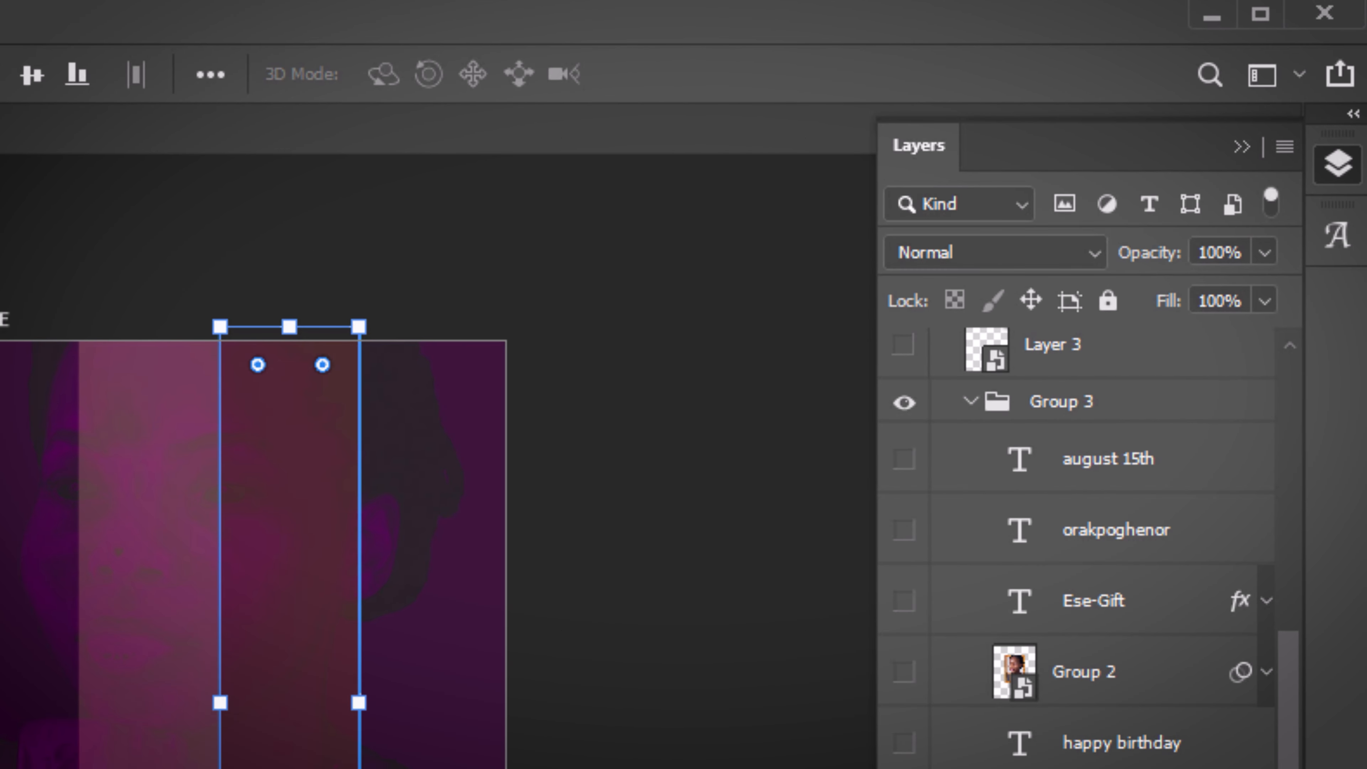
pyautogui.click(1207, 684)
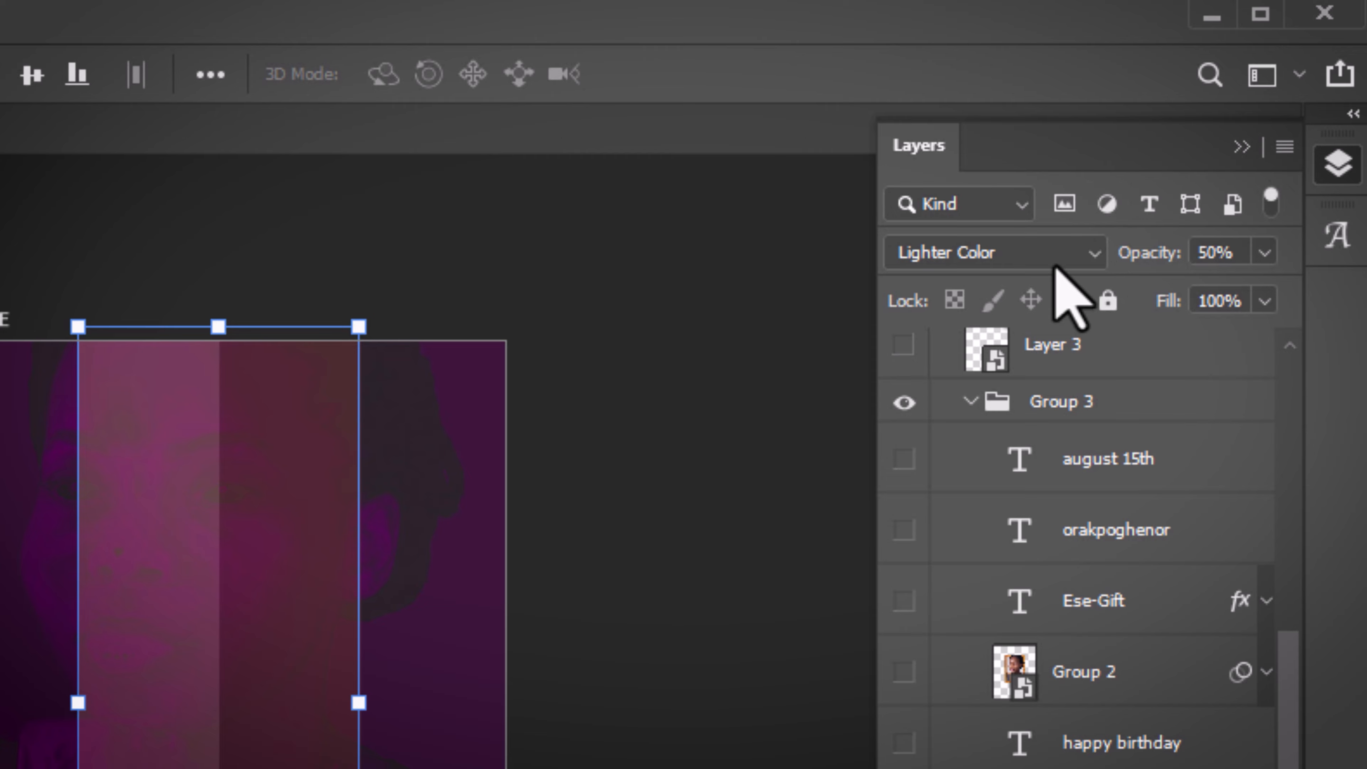
pyautogui.click(1063, 254)
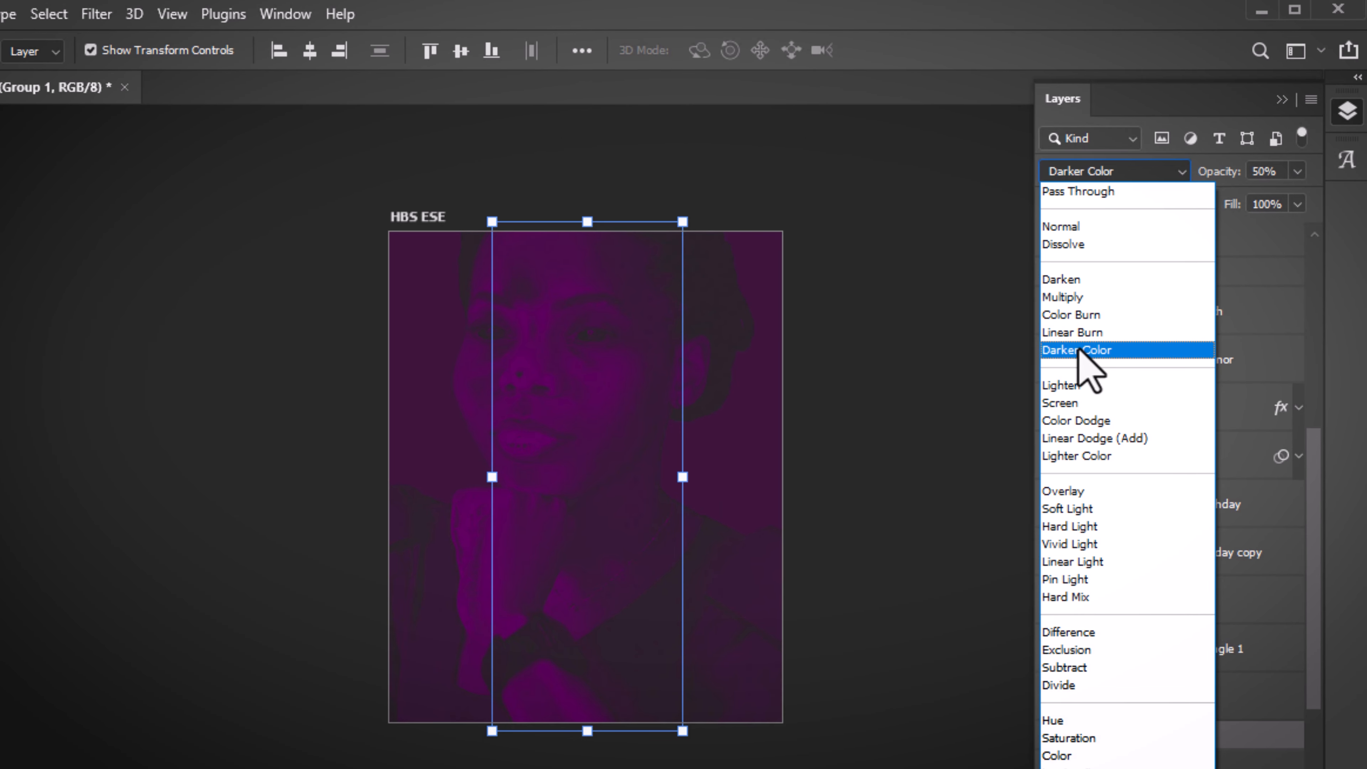
pyautogui.click(886, 597)
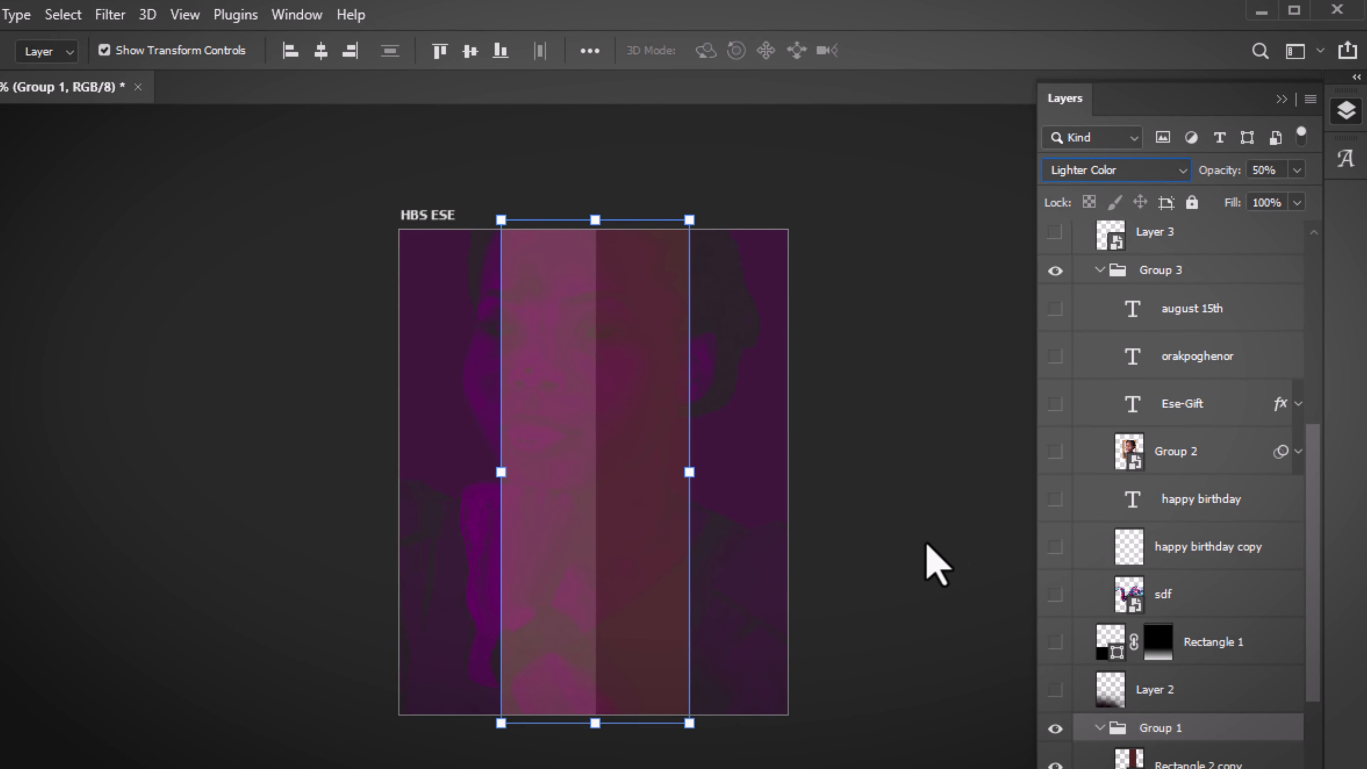
pyautogui.click(917, 513)
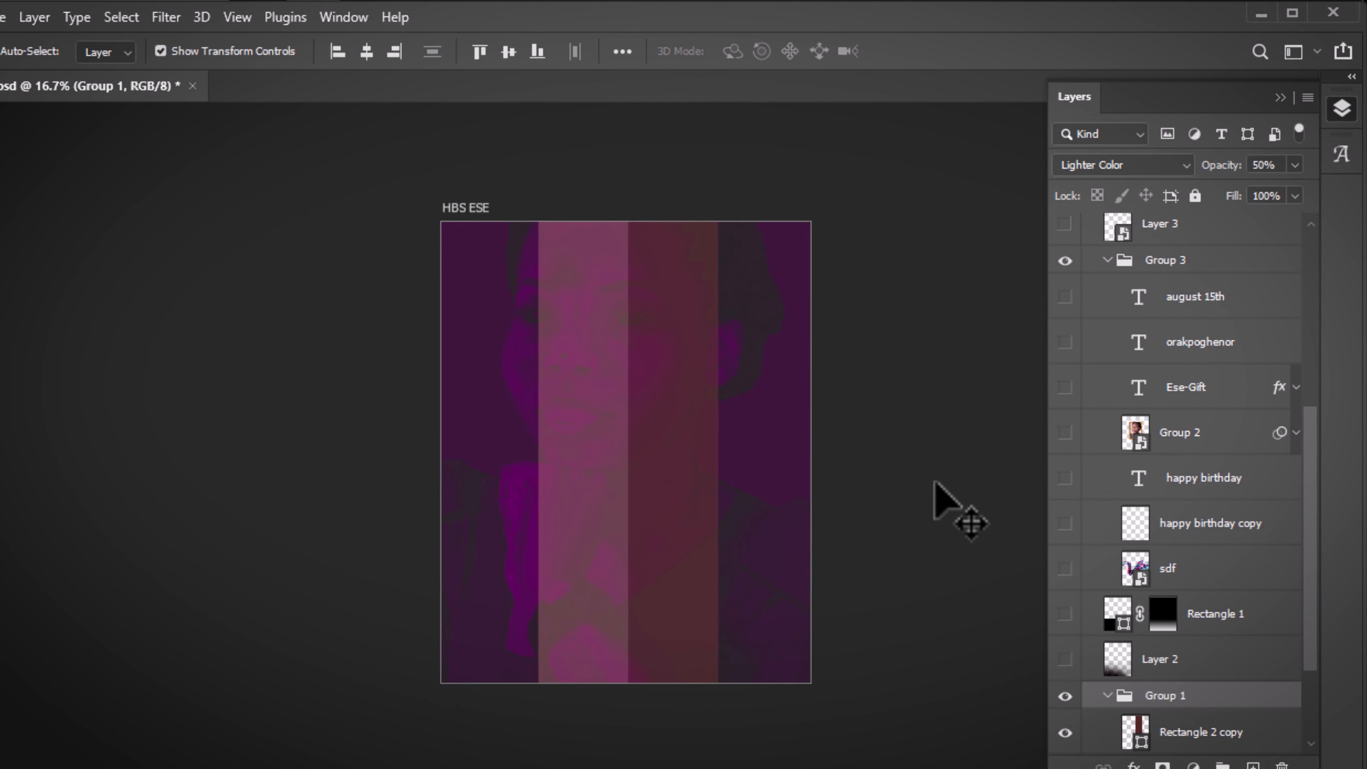
# Set Group 1's opacity to 50% after comparing it at 100%
pyautogui.click(1168, 694)
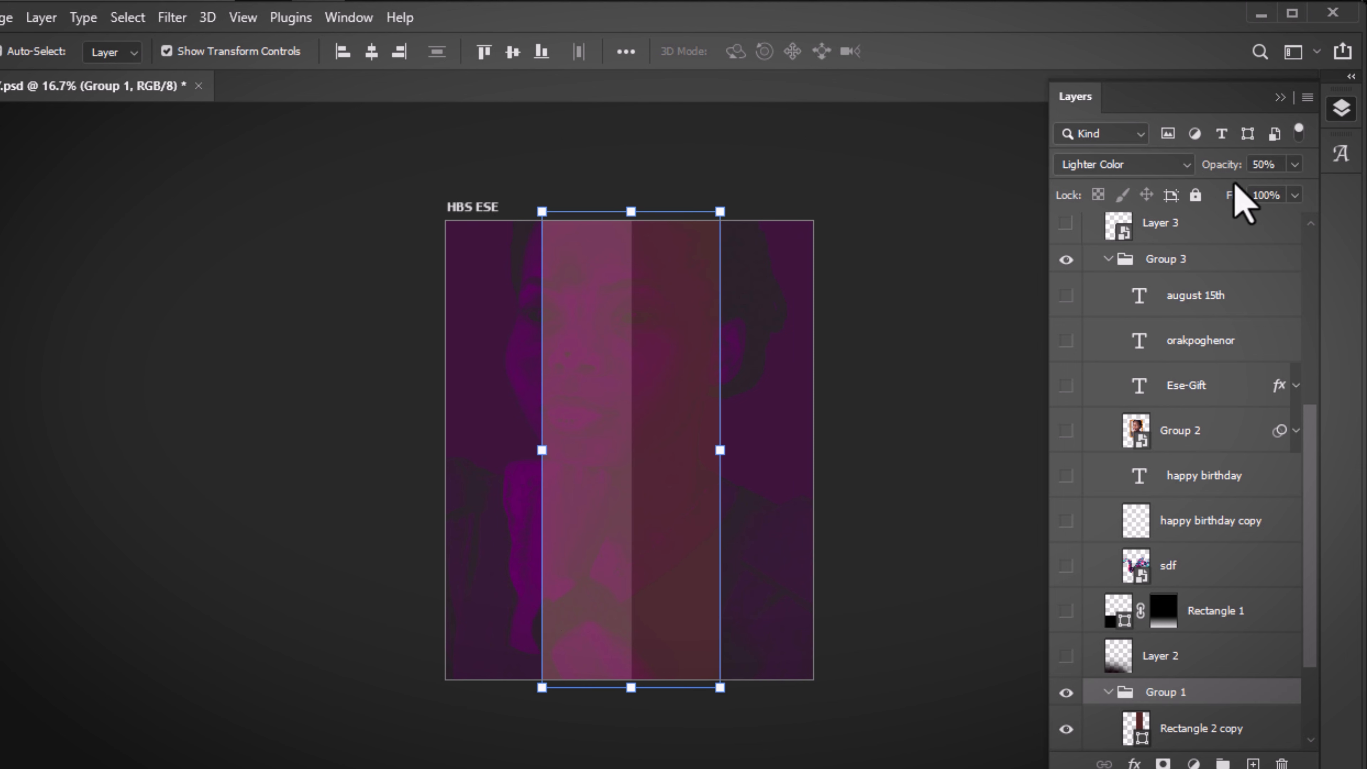
pyautogui.click(923, 286)
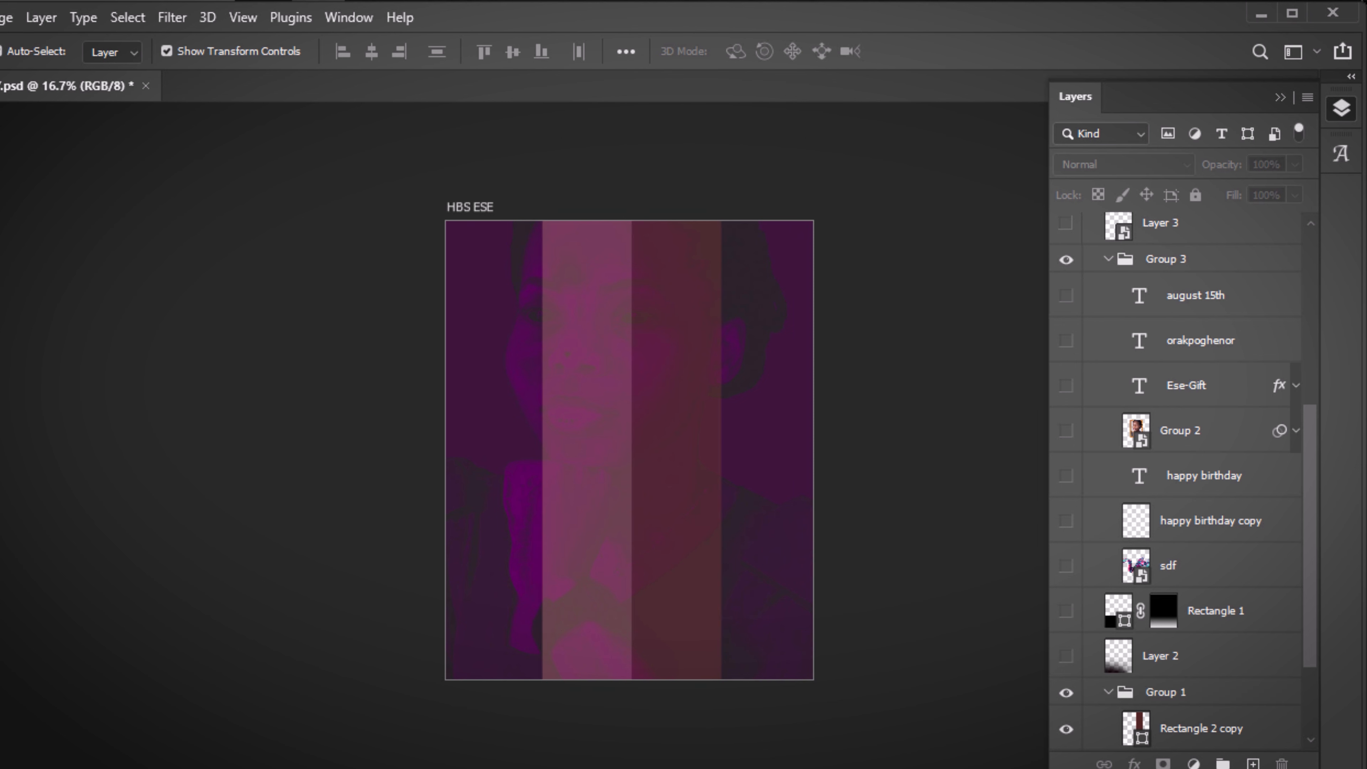
pyautogui.click(1167, 696)
pyautogui.press('0')
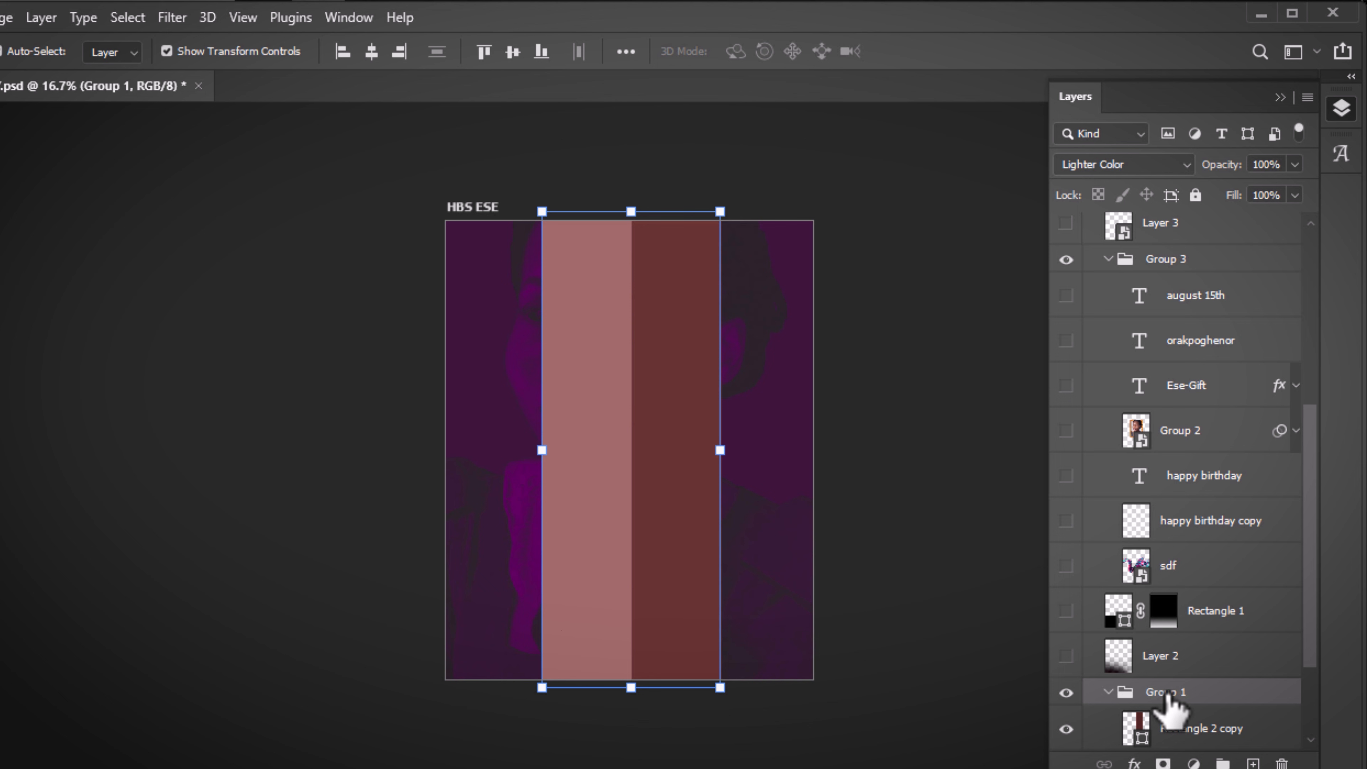
pyautogui.click(841, 560)
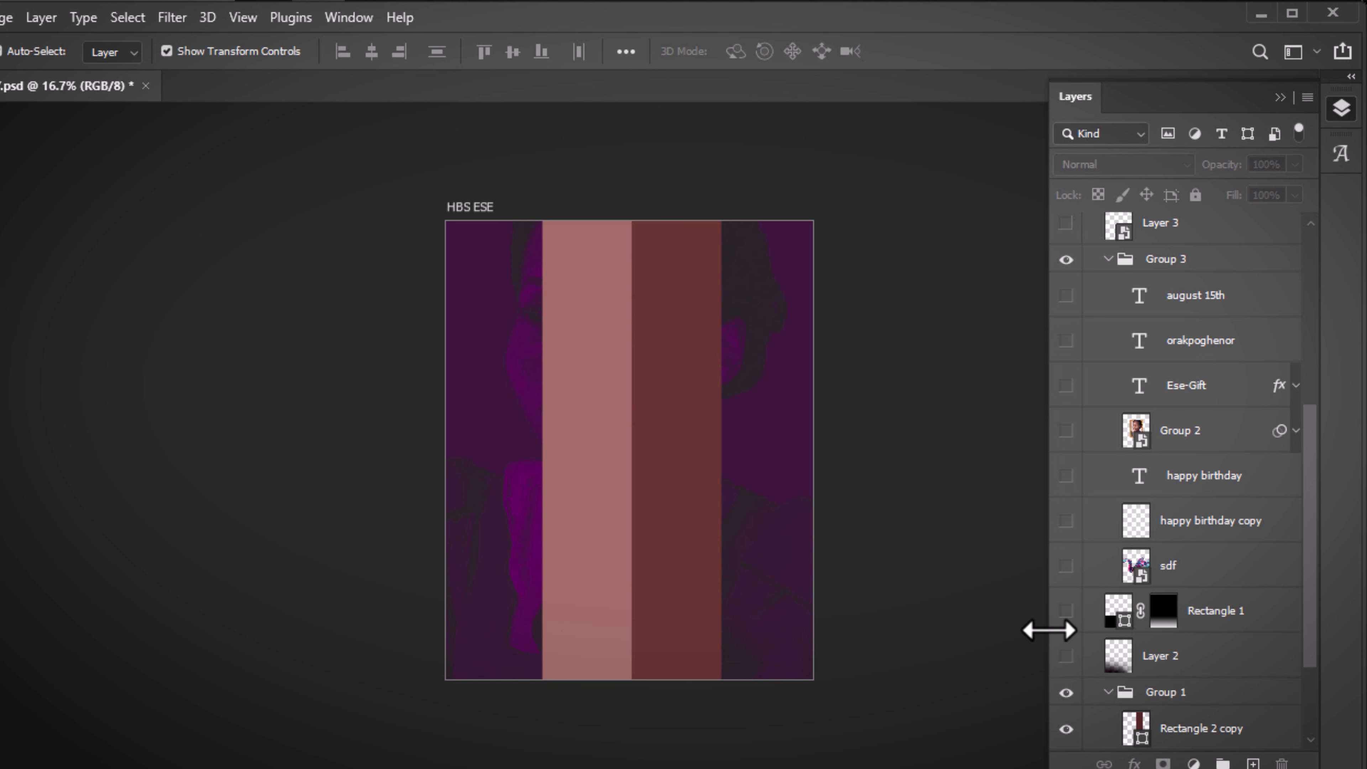
pyautogui.click(1156, 695)
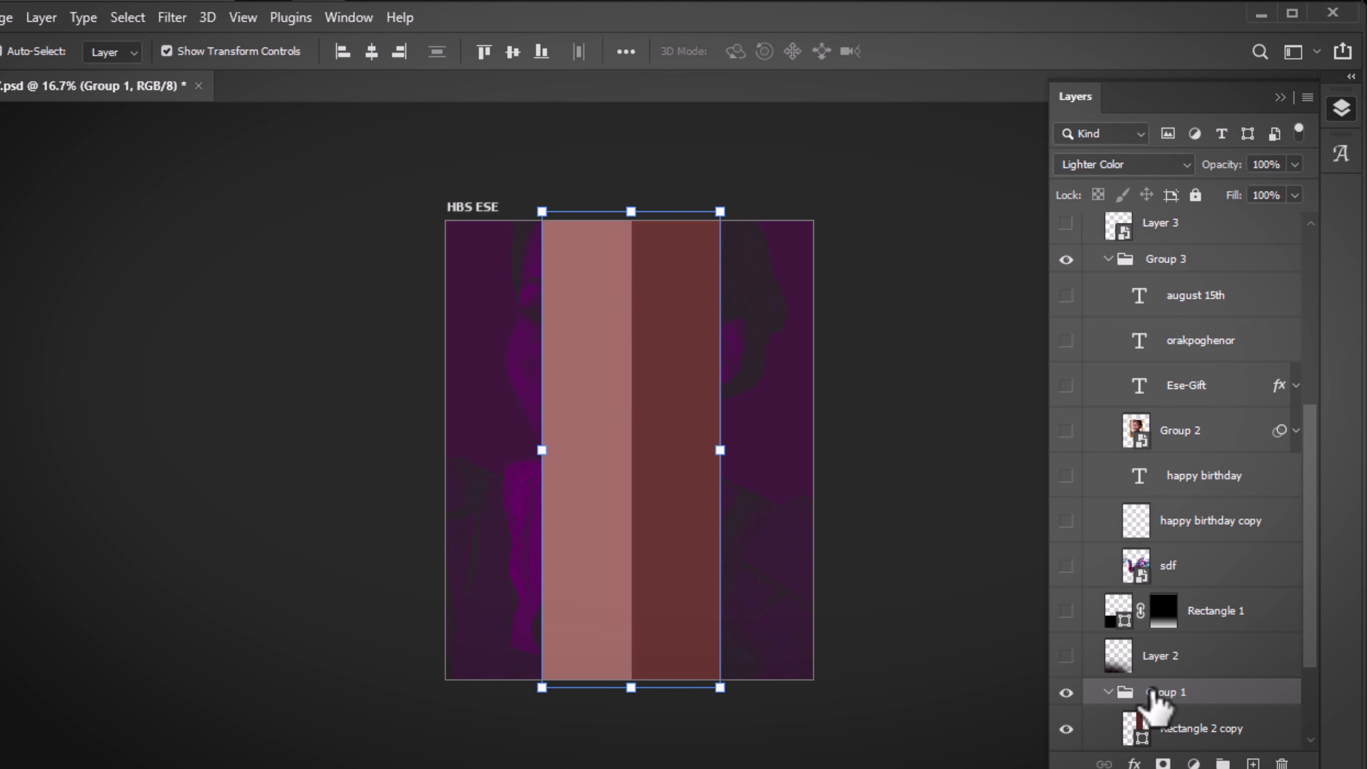
pyautogui.press('5')
pyautogui.click(957, 530)
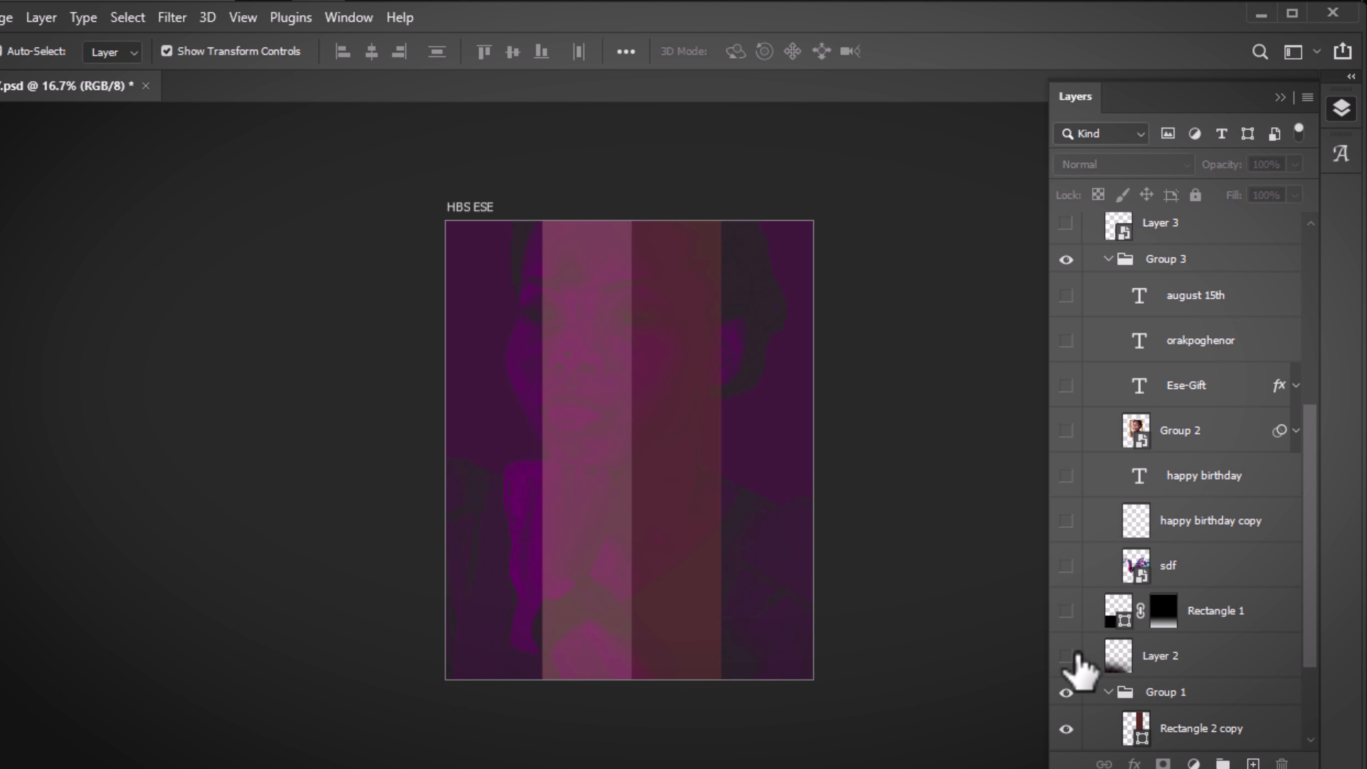
# Show the Layer 2 dark gradient, comparing the poster with it off and on
pyautogui.click(1067, 656)
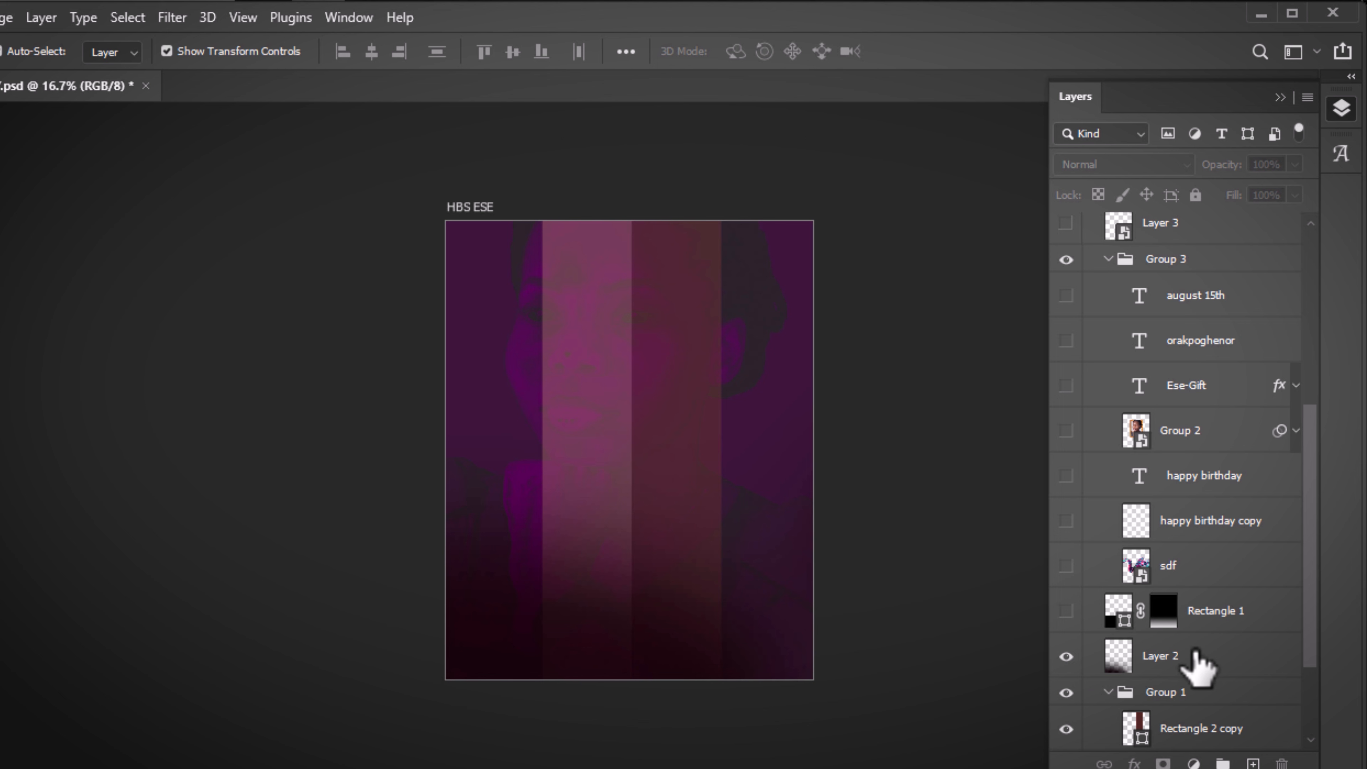
pyautogui.click(1199, 667)
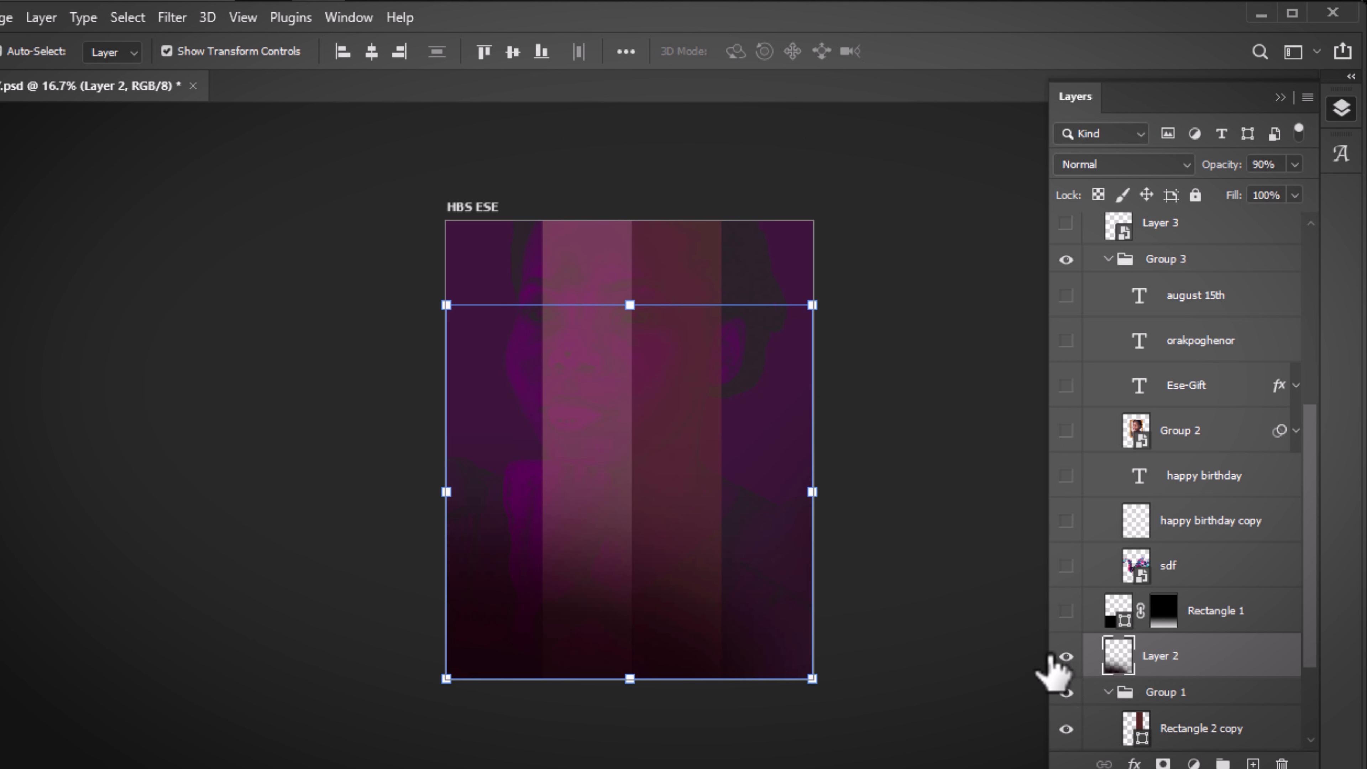
pyautogui.click(1065, 657)
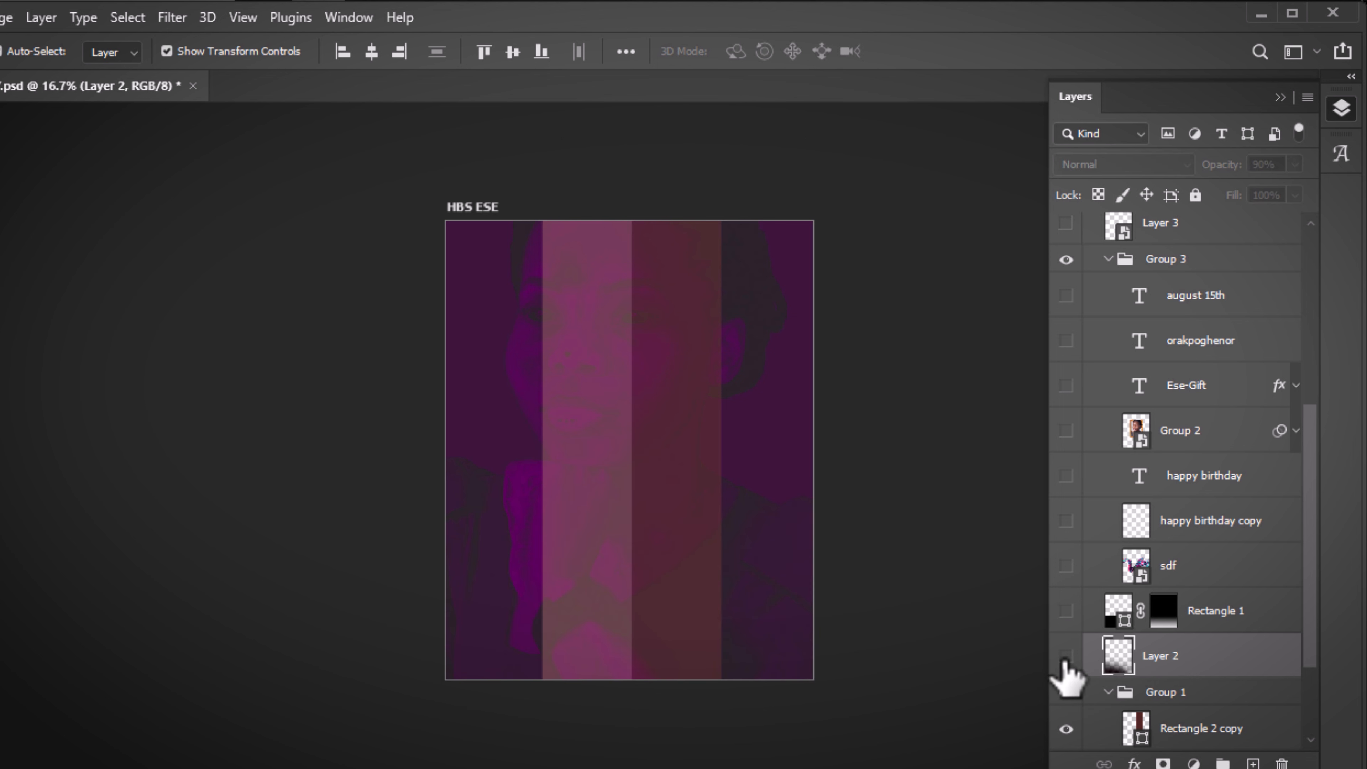
pyautogui.click(1065, 656)
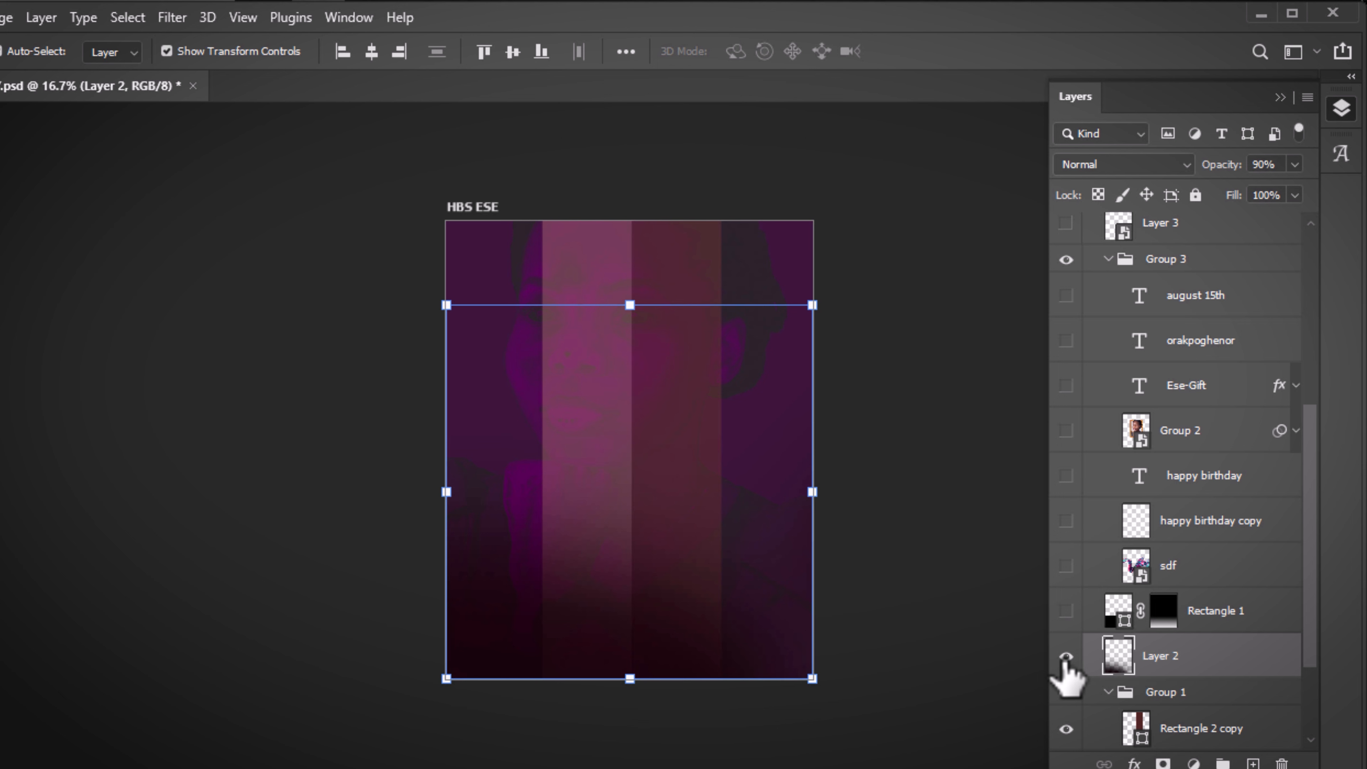
# Show the Rectangle 1 dark fade and disable its layer mask
pyautogui.click(1066, 610)
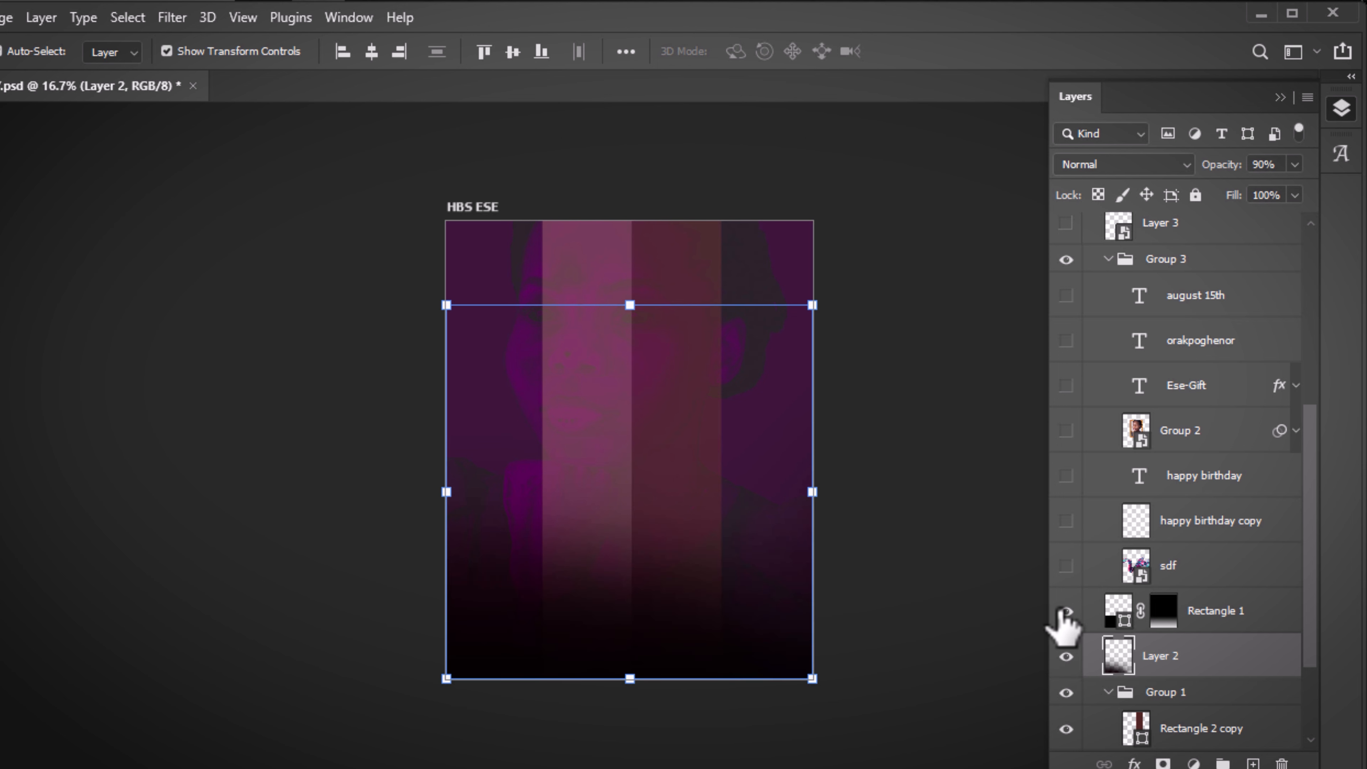
pyautogui.click(1089, 617)
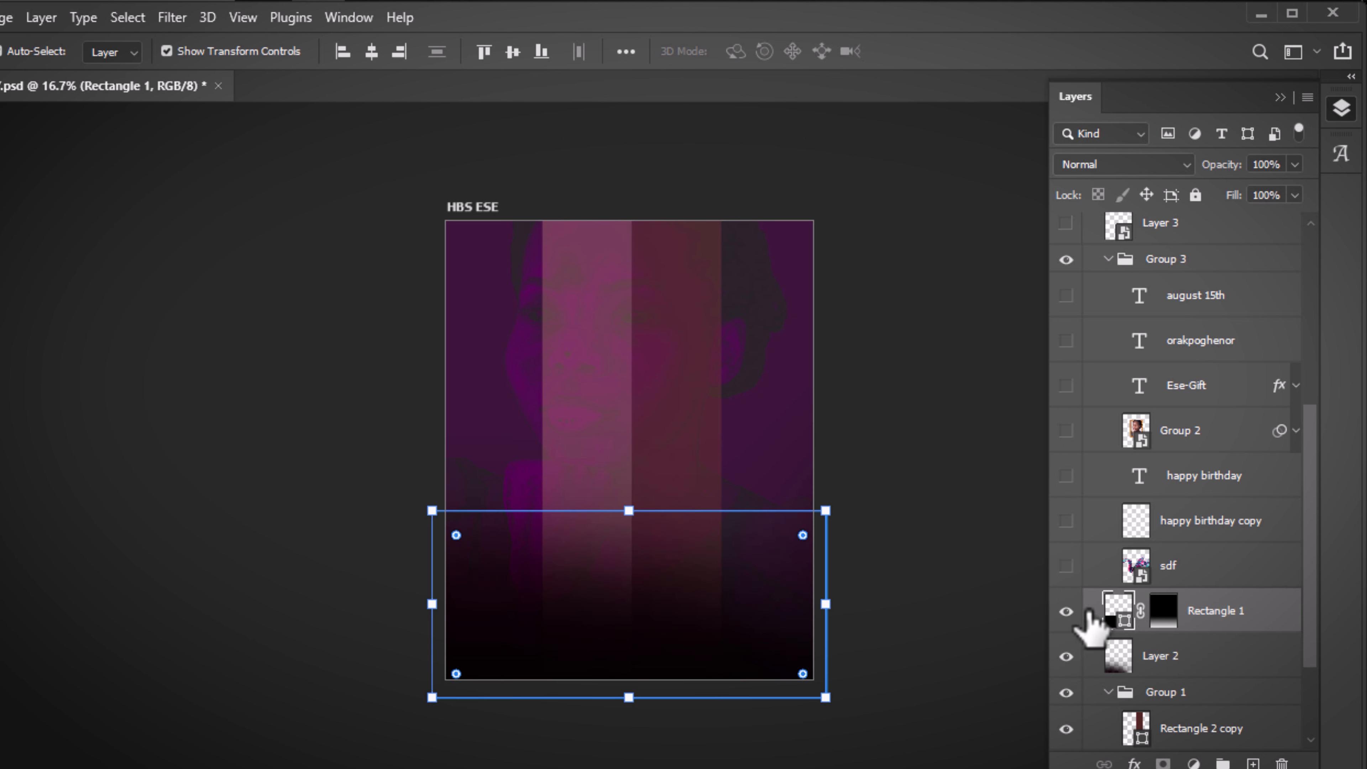
pyautogui.click(1164, 611)
pyautogui.rightClick(1166, 612)
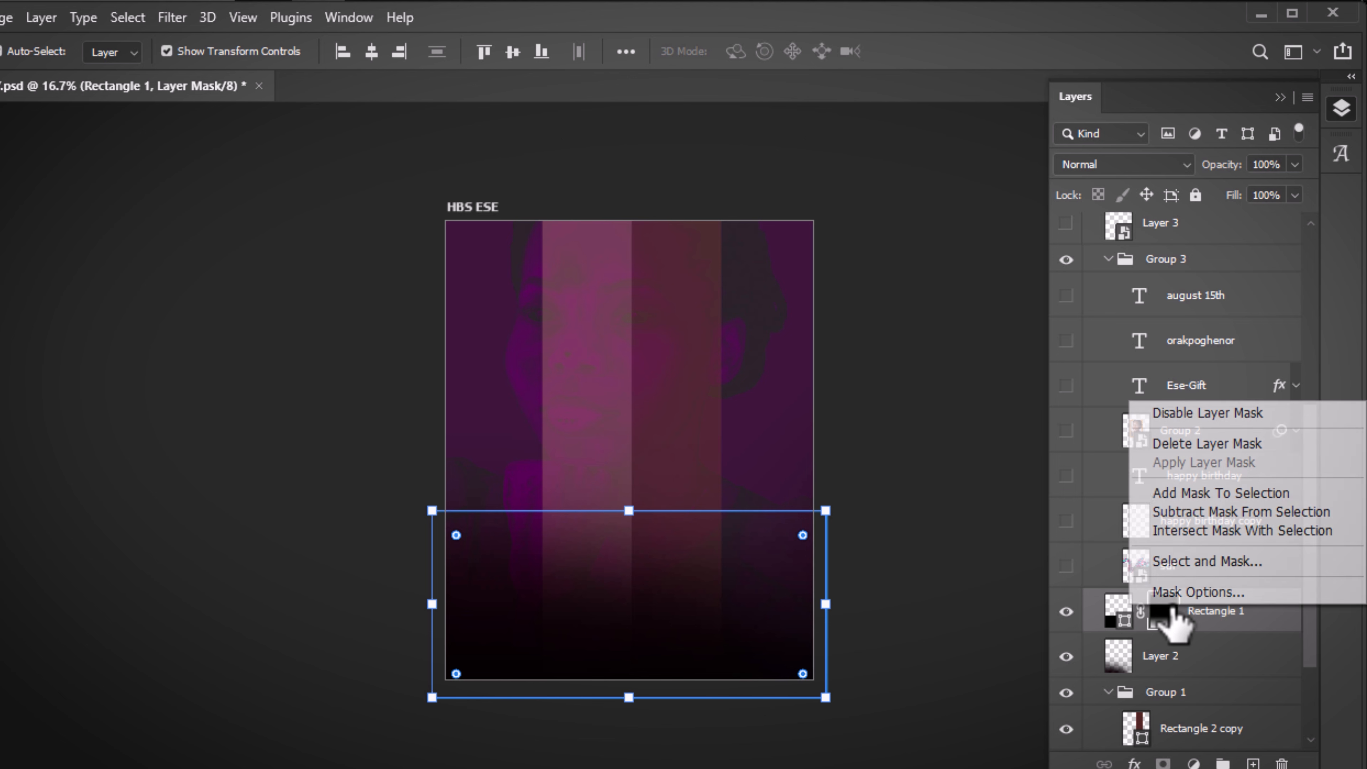
pyautogui.click(1171, 423)
# Undo the accidental rectangle move and re-enable Rectangle 1's layer mask
pyautogui.click(870, 489)
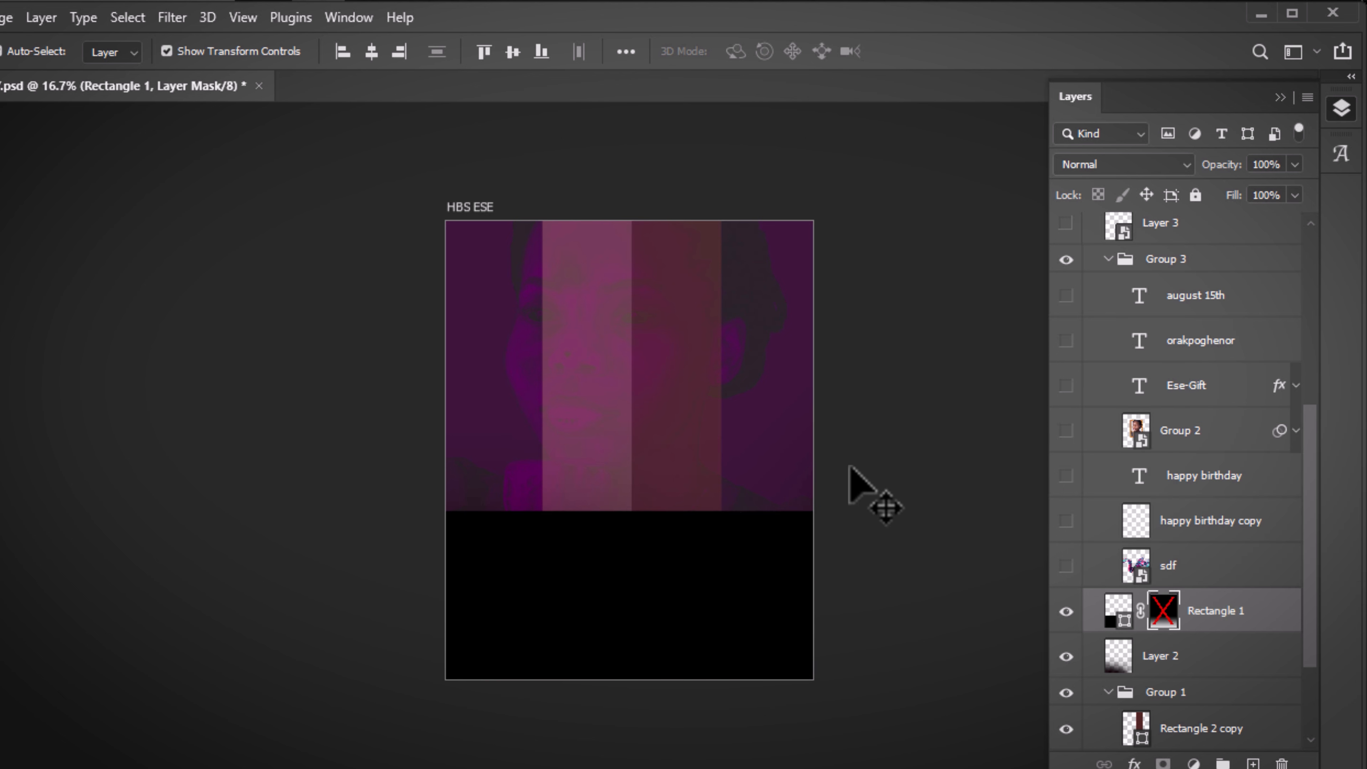
pyautogui.moveTo(678, 626); pyautogui.dragTo(652, 532)
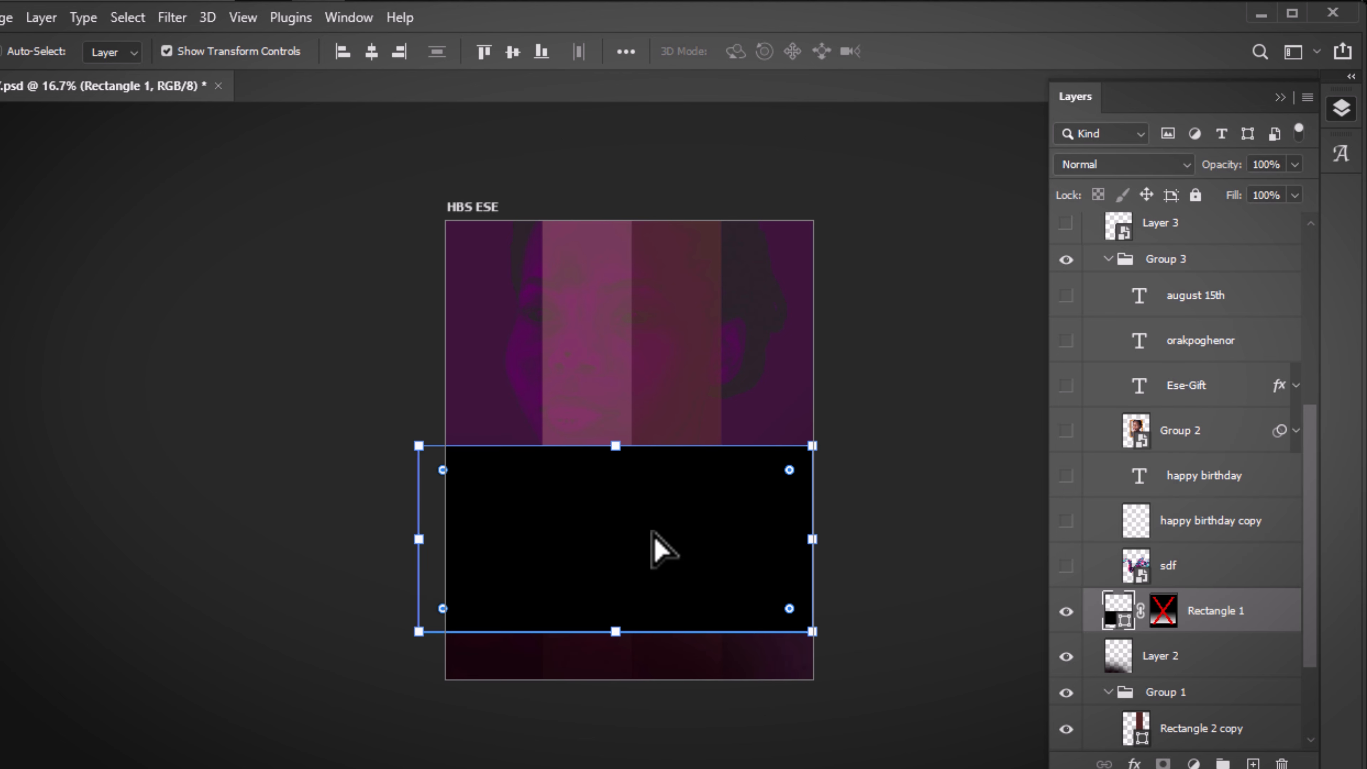
pyautogui.hotkey('ctrl', 'z')
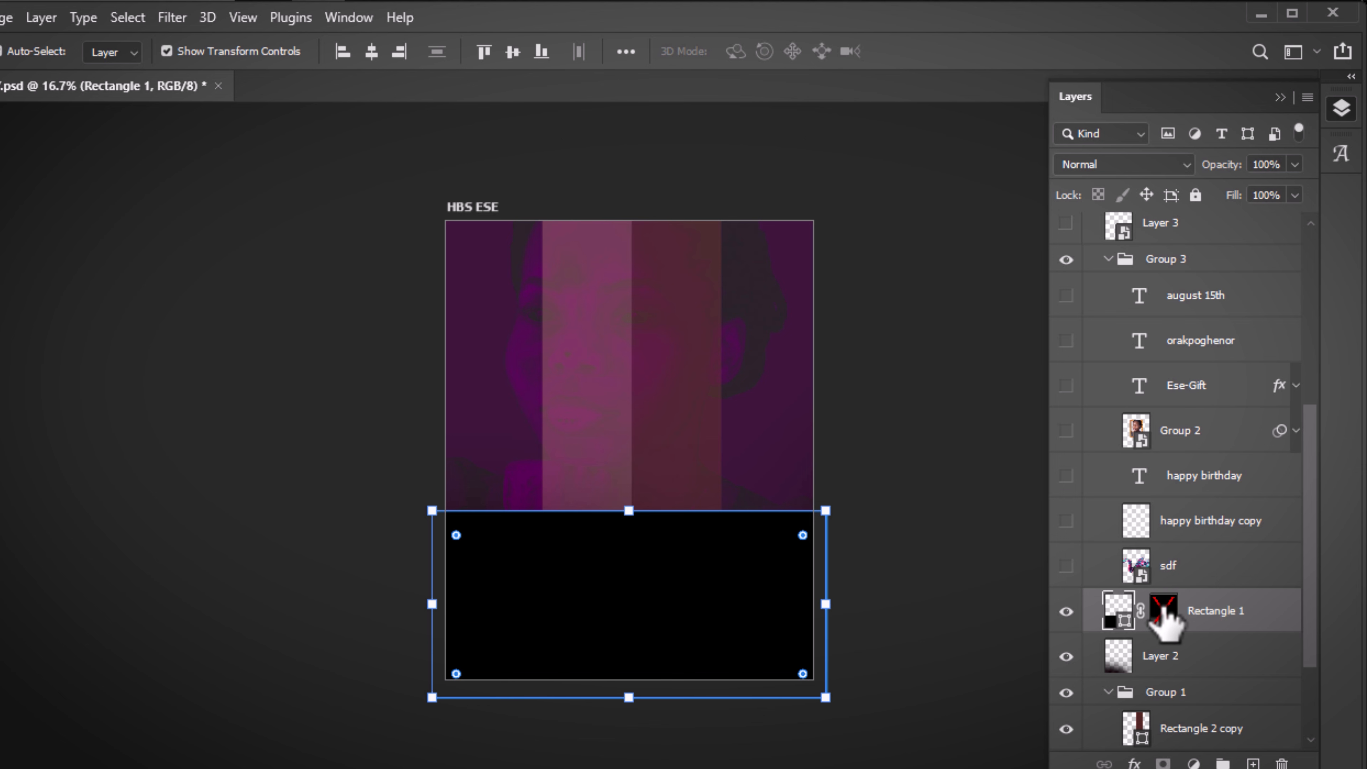
pyautogui.rightClick(1163, 617)
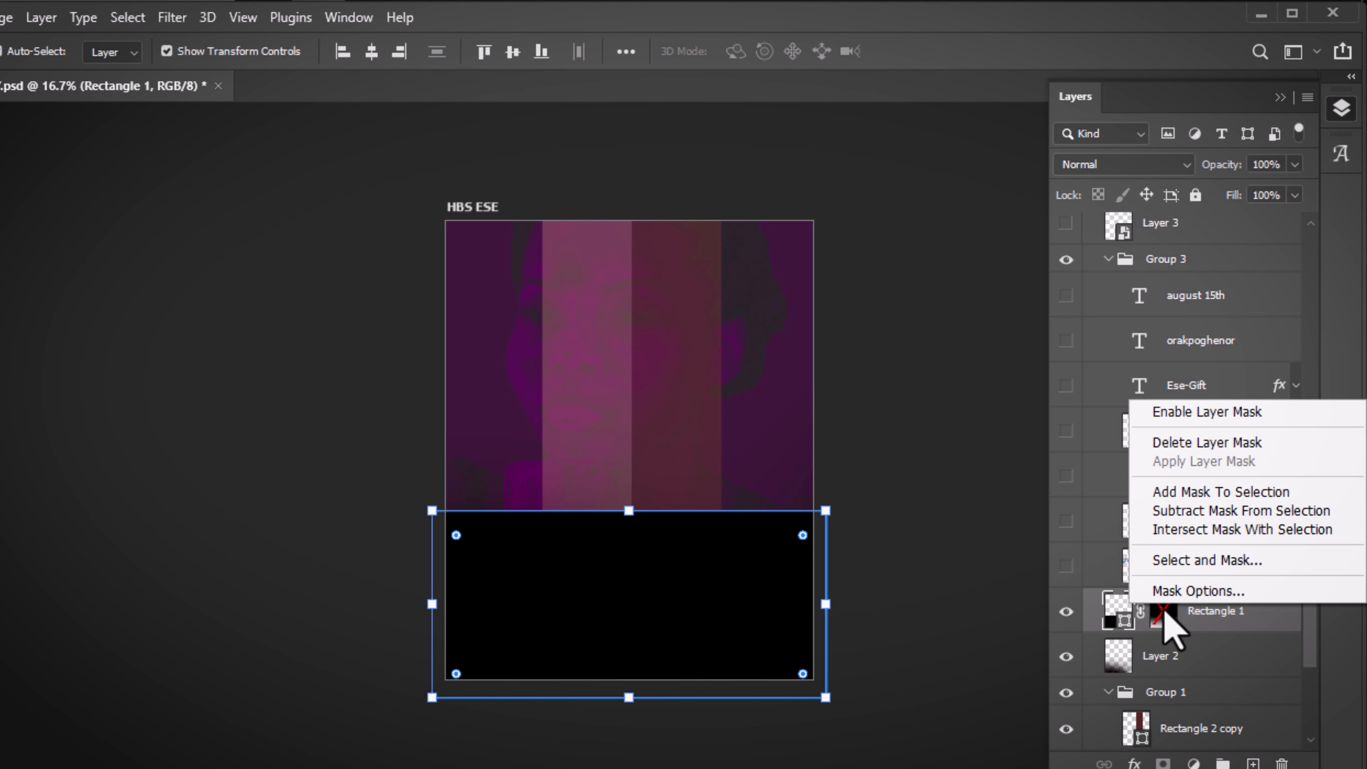
pyautogui.click(1176, 415)
pyautogui.click(843, 502)
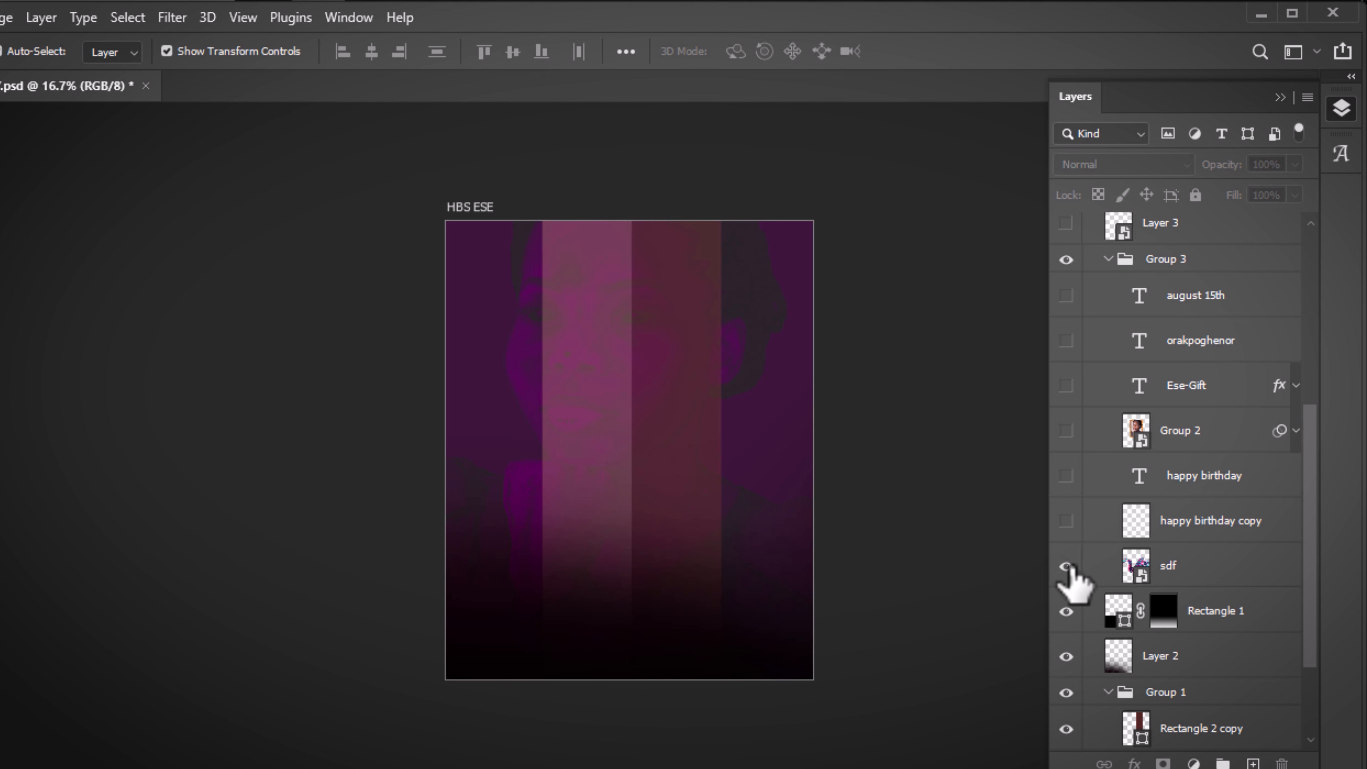
# Select the sdf ribbon layer and nudge it slightly right and down on the poster
pyautogui.click(1204, 577)
pyautogui.moveTo(716, 406)
pyautogui.mouseDown()
pyautogui.moveTo(796, 447)
pyautogui.moveTo(640, 368)
pyautogui.moveTo(620, 419)
pyautogui.moveTo(684, 380)
pyautogui.moveTo(714, 412)
pyautogui.mouseUp()
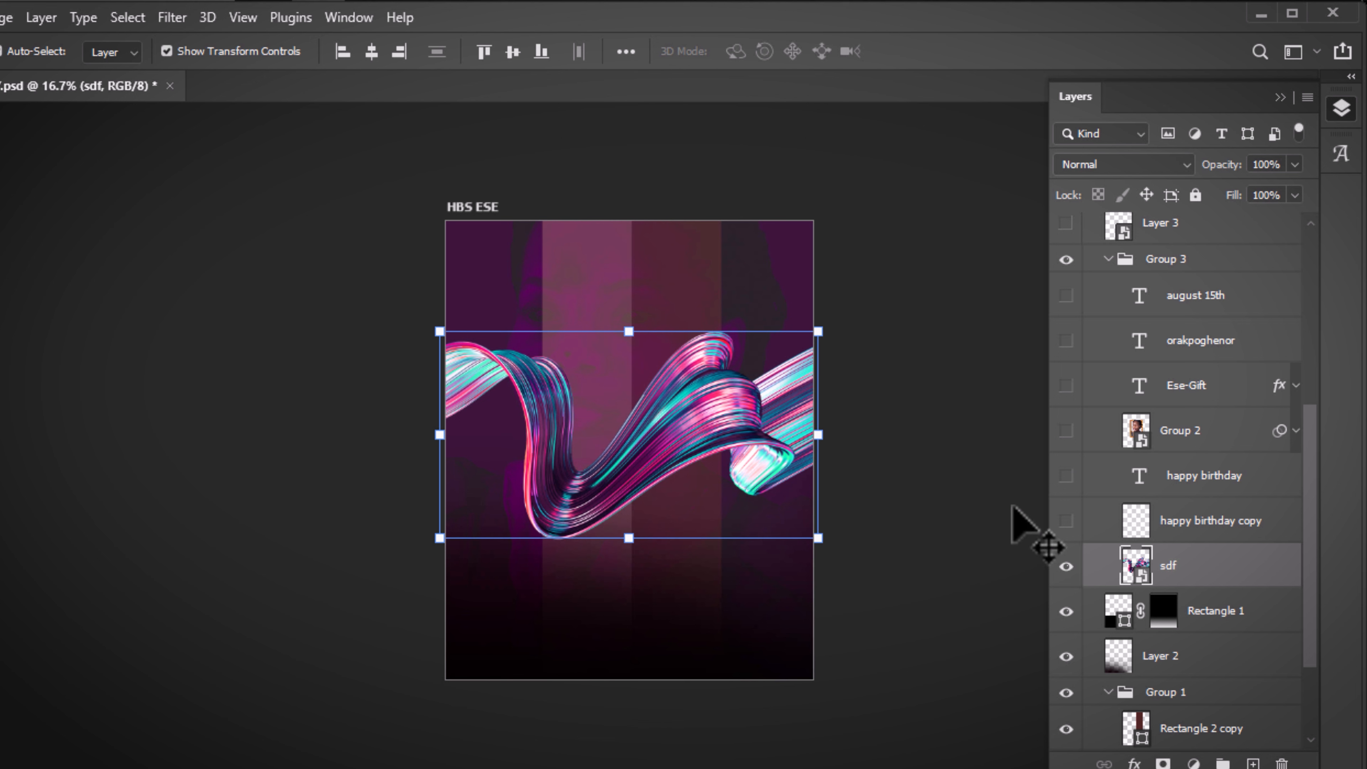
pyautogui.click(992, 498)
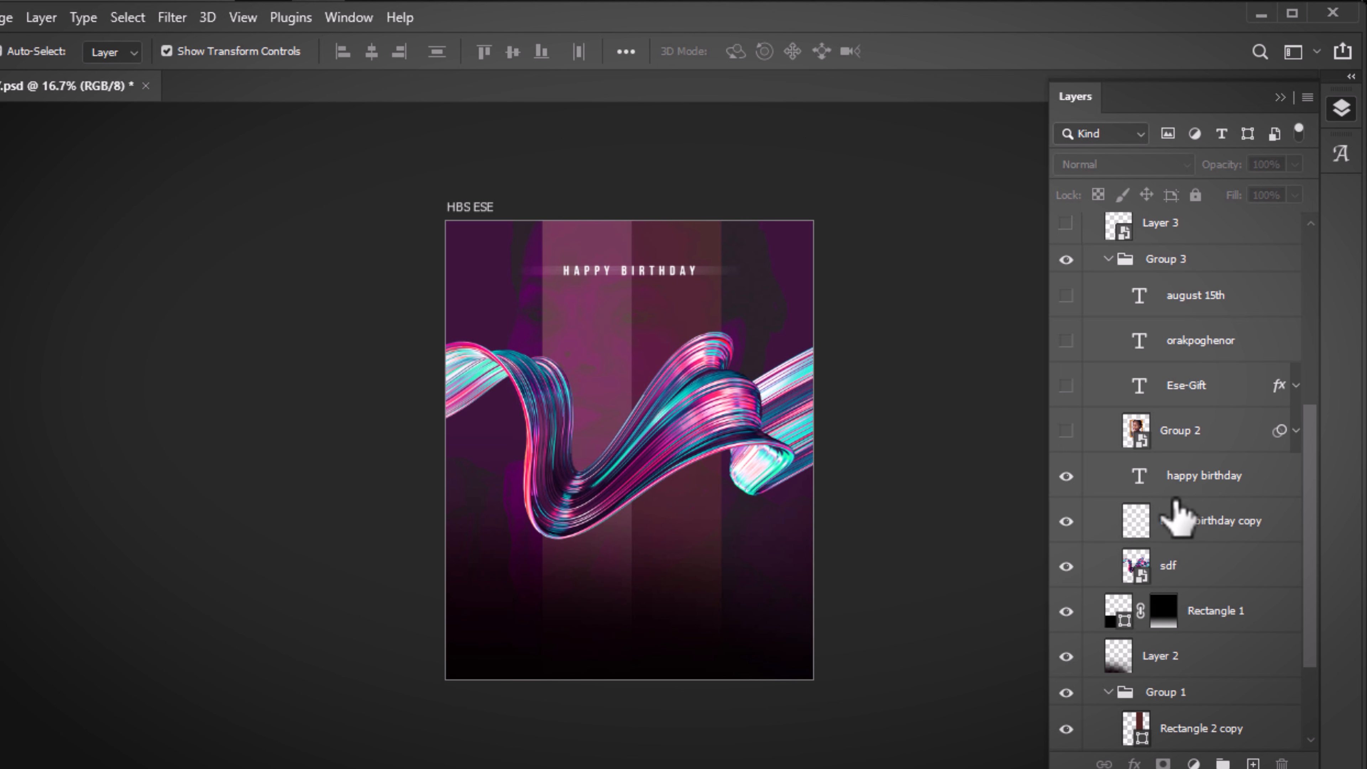
# Zoom to the title and delete the old happy birthday copy glow-streak layer
pyautogui.hotkey('ctrl', '+')
pyautogui.hotkey('ctrl', '+')
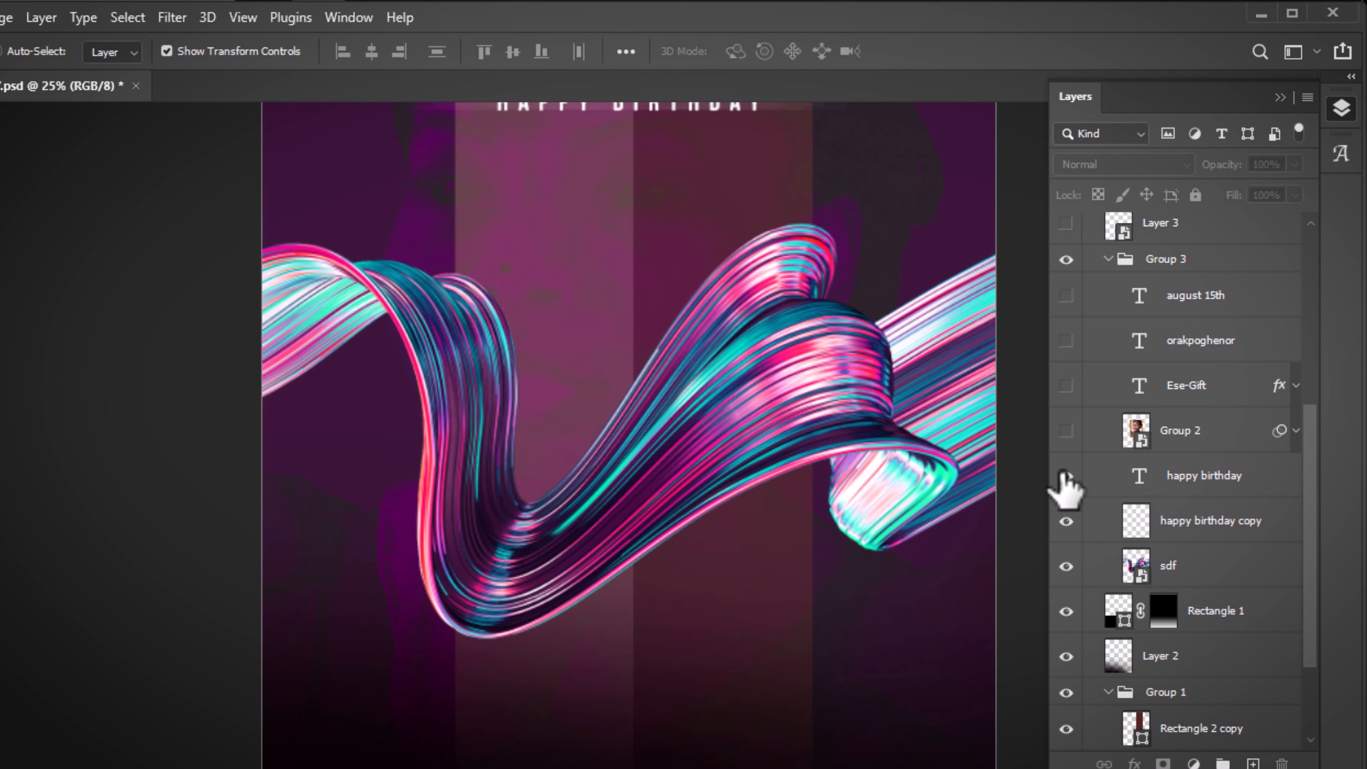
pyautogui.press('h')
pyautogui.moveTo(757, 336); pyautogui.dragTo(748, 666)
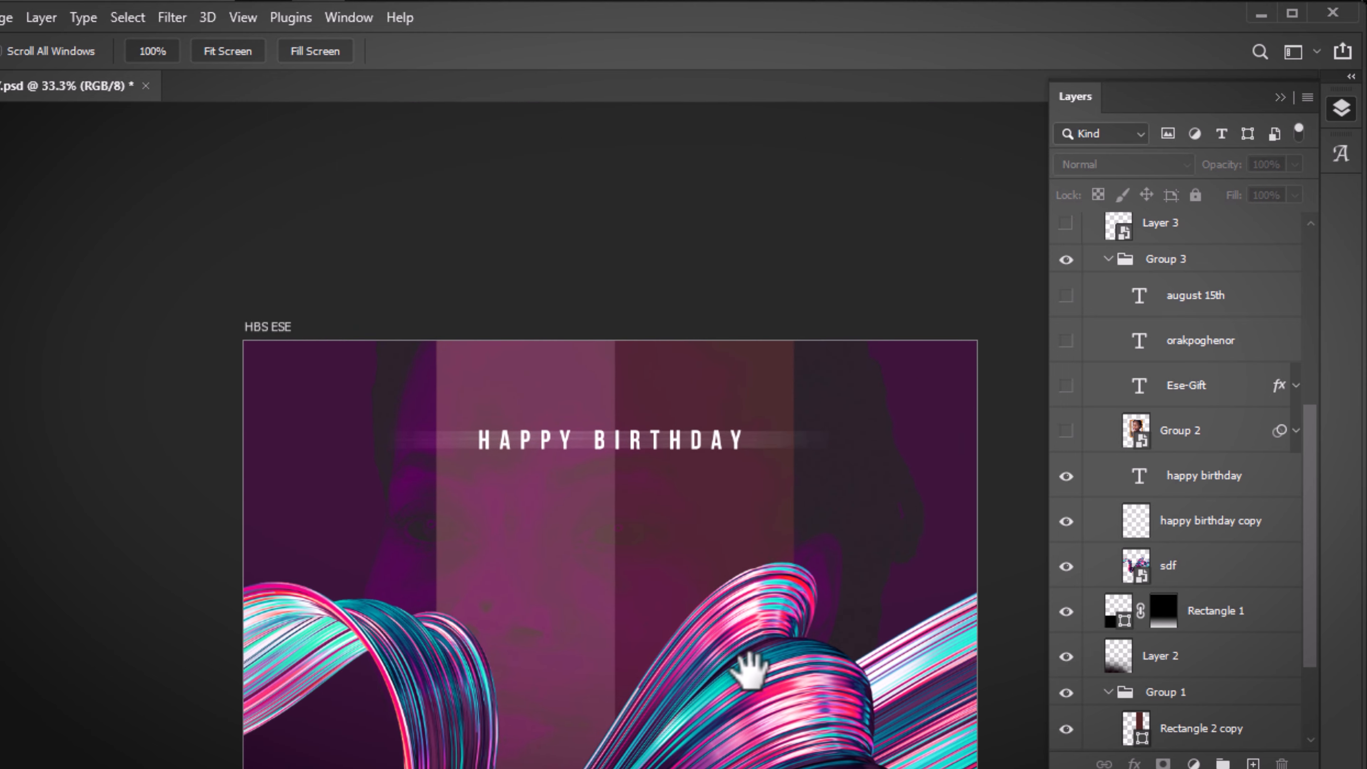
pyautogui.press('v')
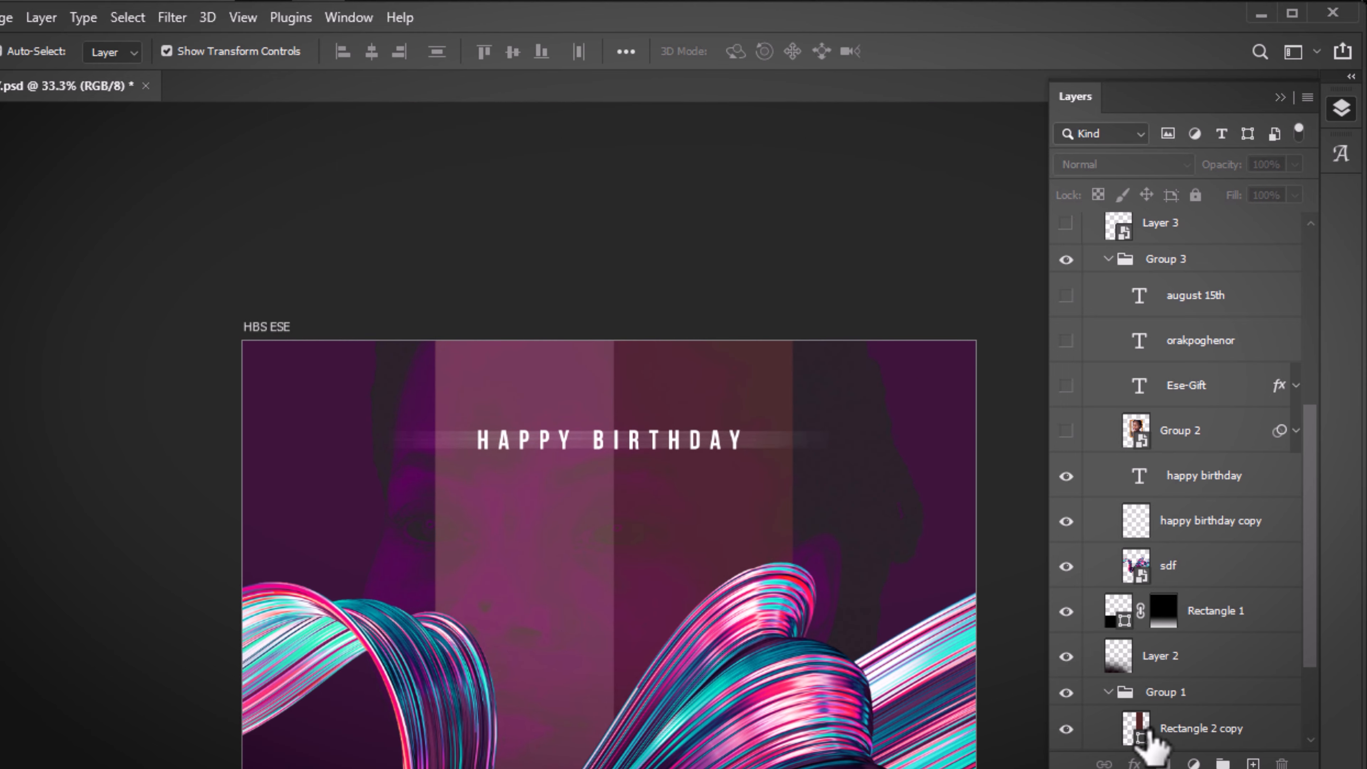
pyautogui.click(1065, 476)
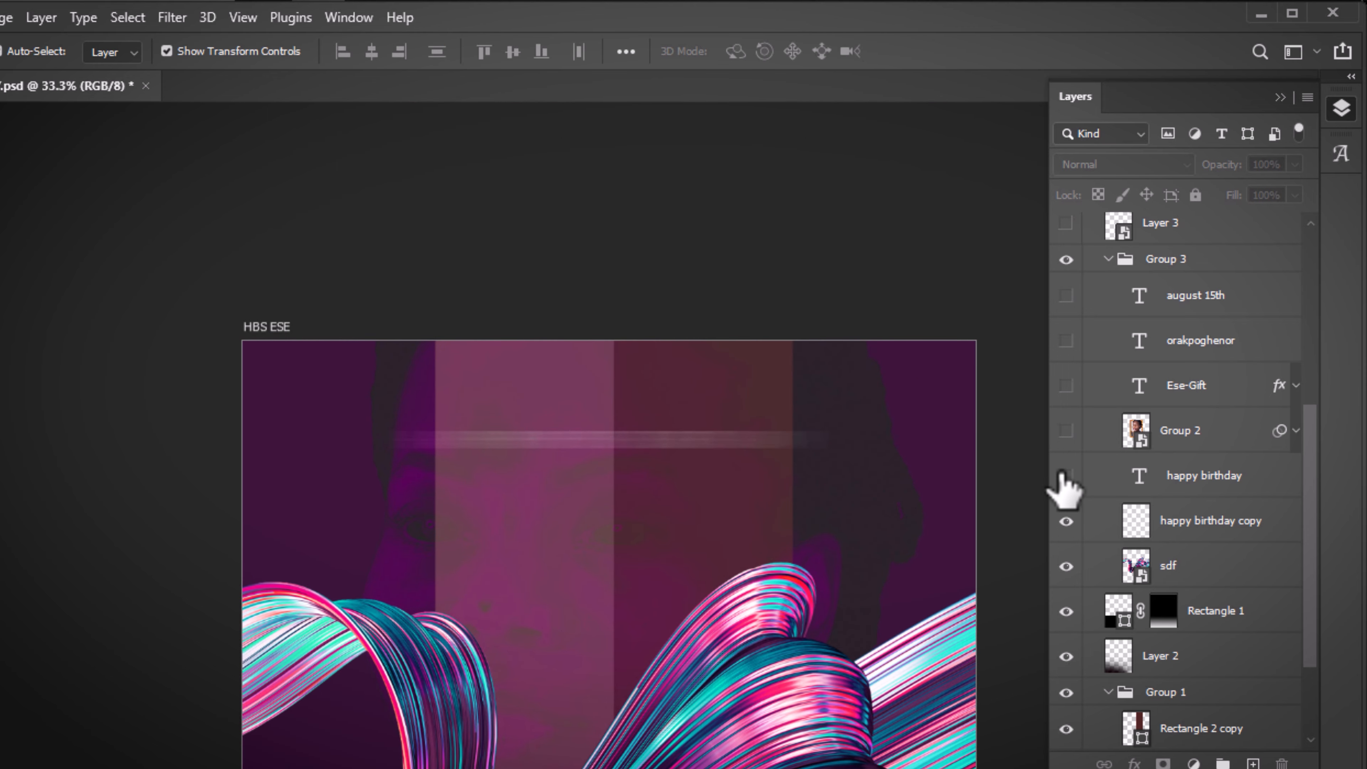
pyautogui.click(1063, 475)
pyautogui.click(1066, 520)
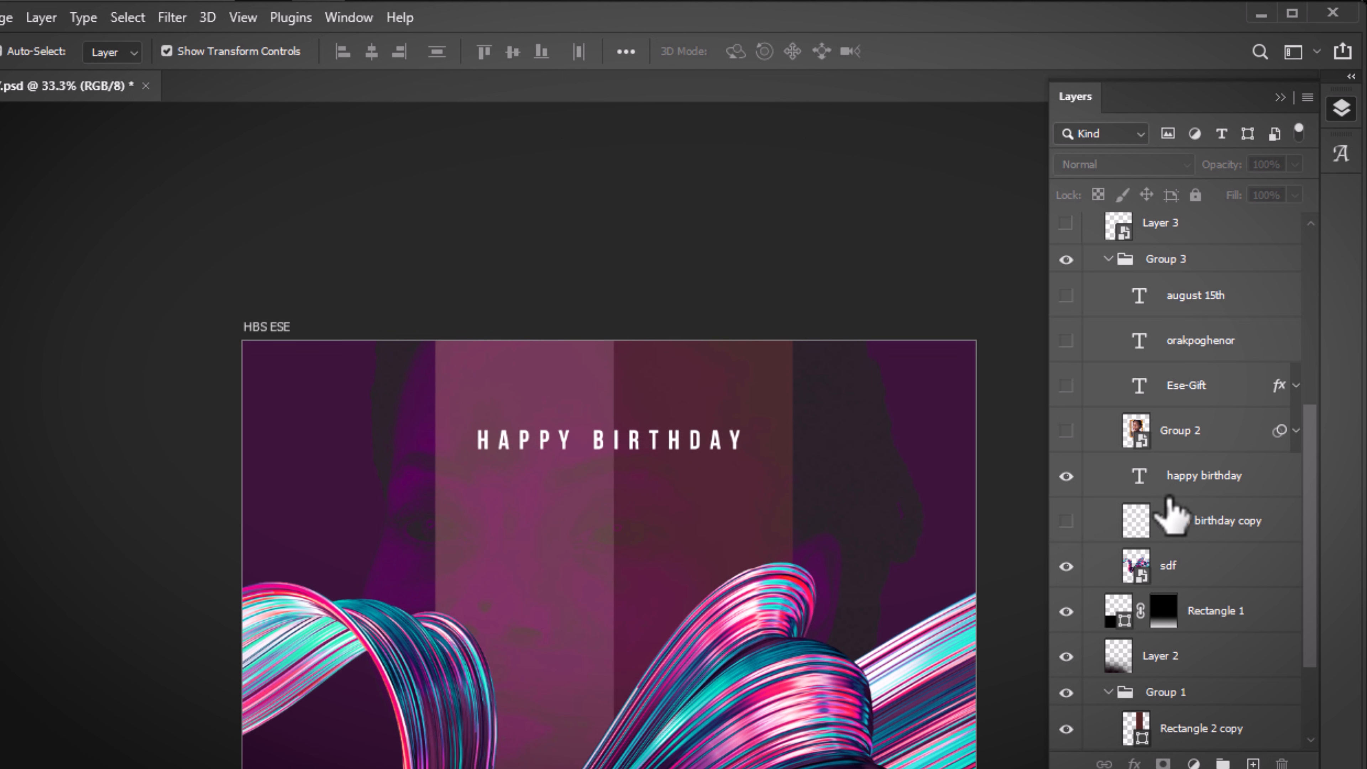
pyautogui.click(1180, 527)
pyautogui.press('Delete')
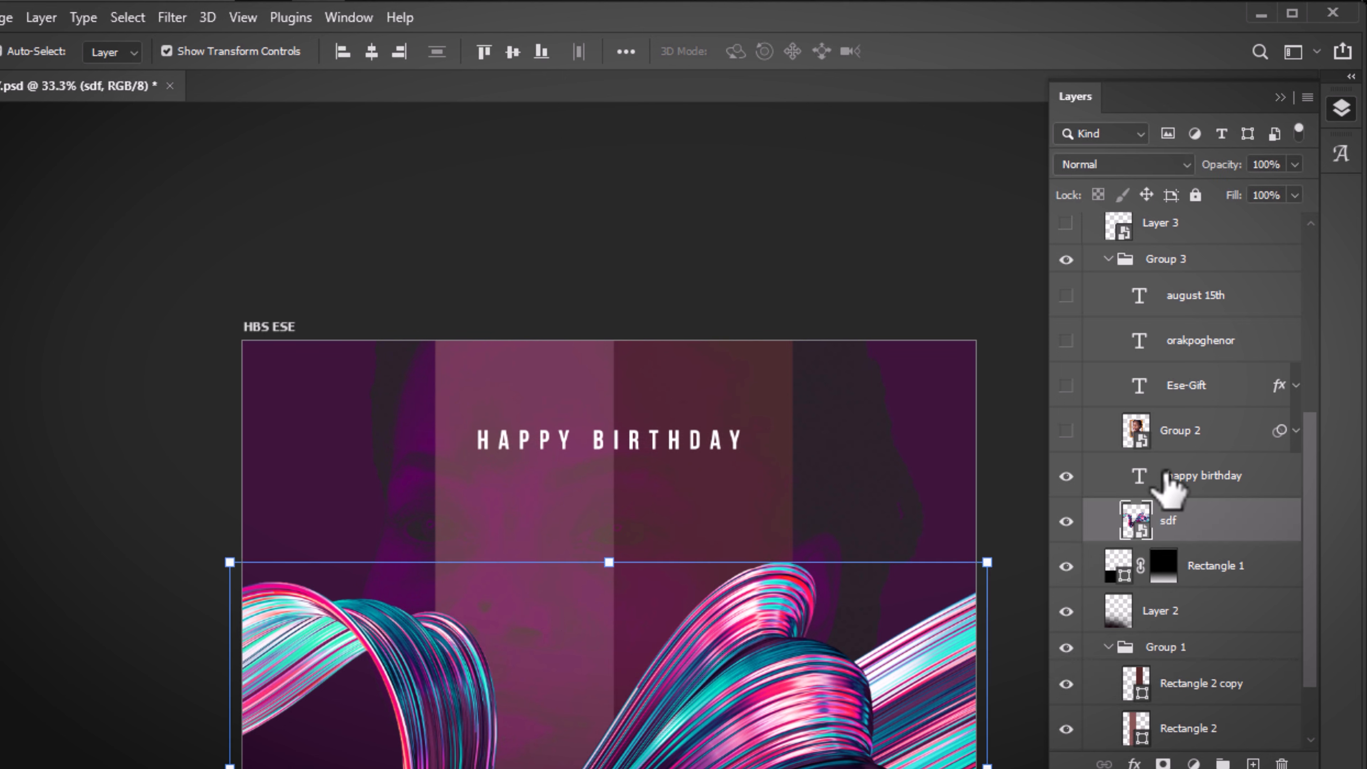
# Duplicate the happy birthday text layer and place the copy beneath the original
pyautogui.click(1167, 476)
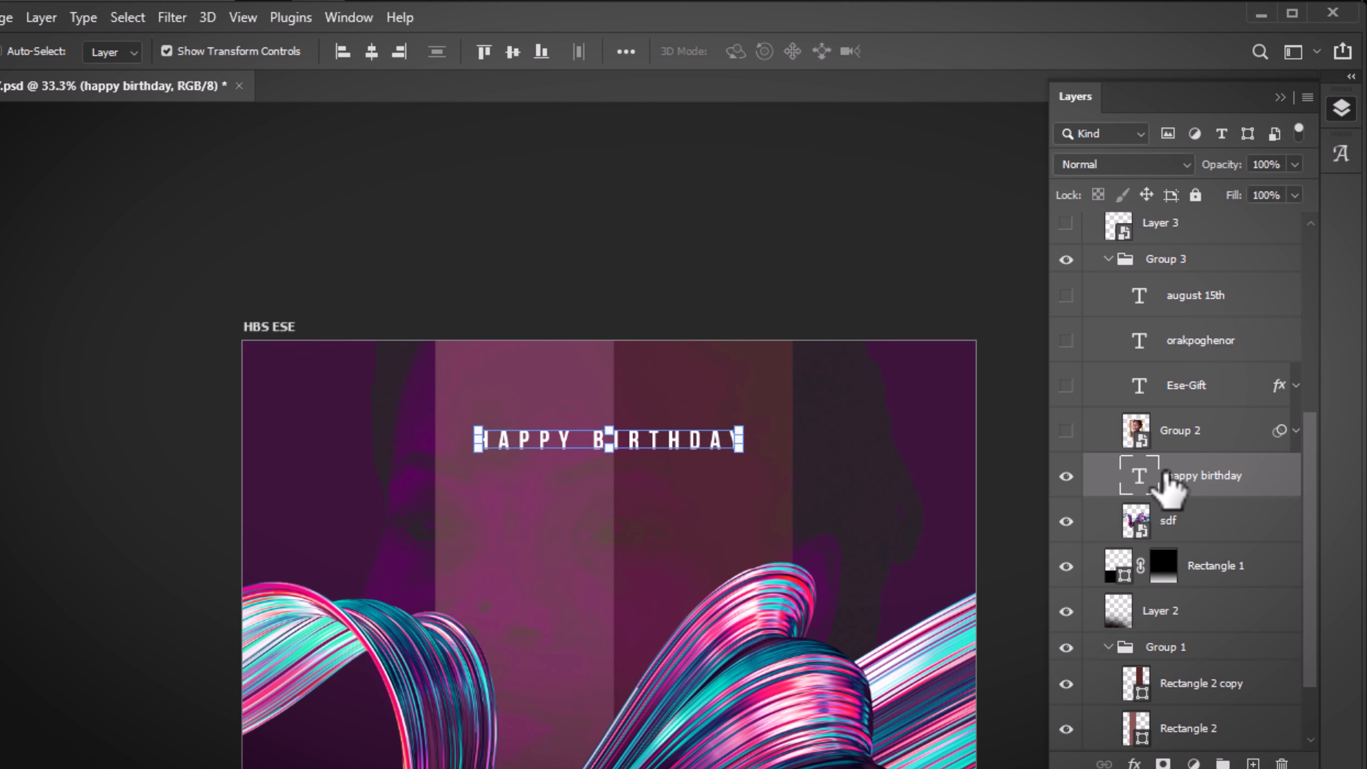
pyautogui.hotkey('ctrl', 'j')
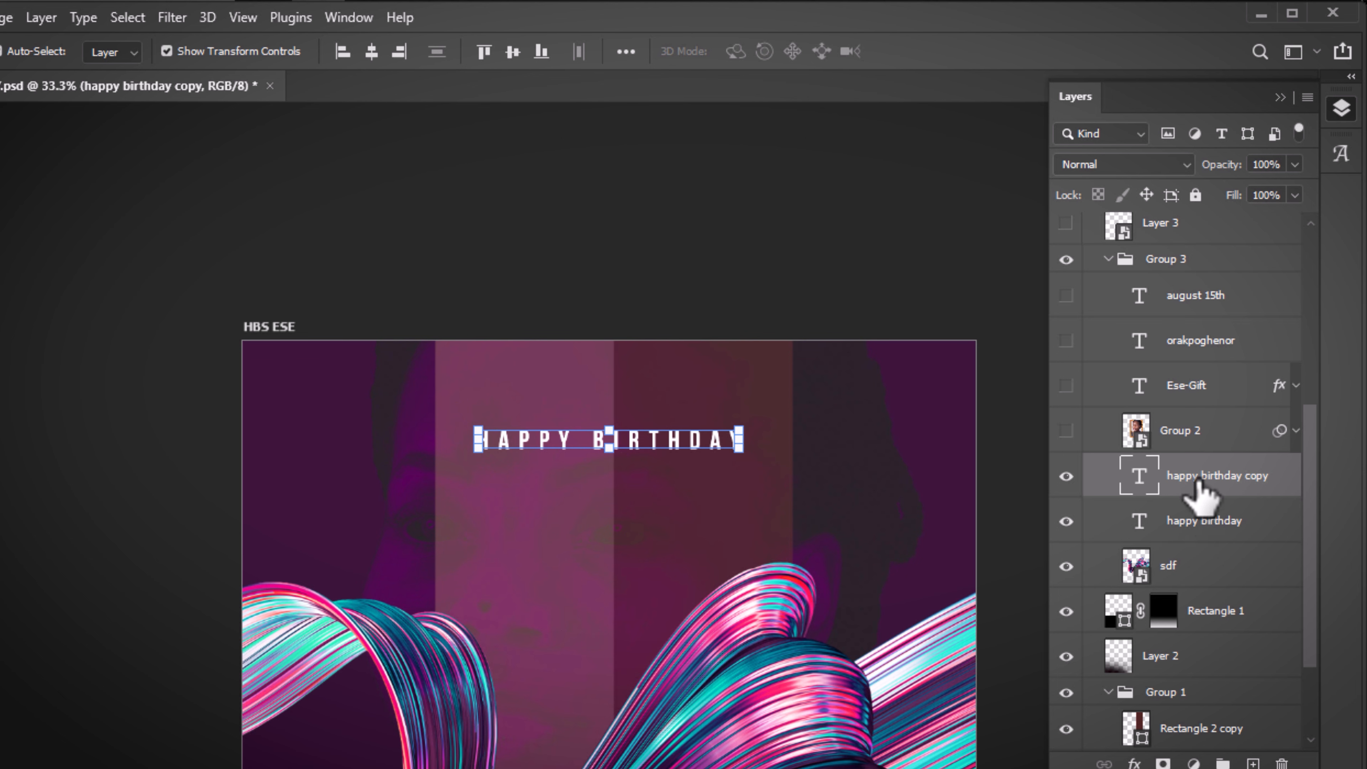
pyautogui.moveTo(1187, 507); pyautogui.dragTo(1189, 536)
pyautogui.click(1179, 488)
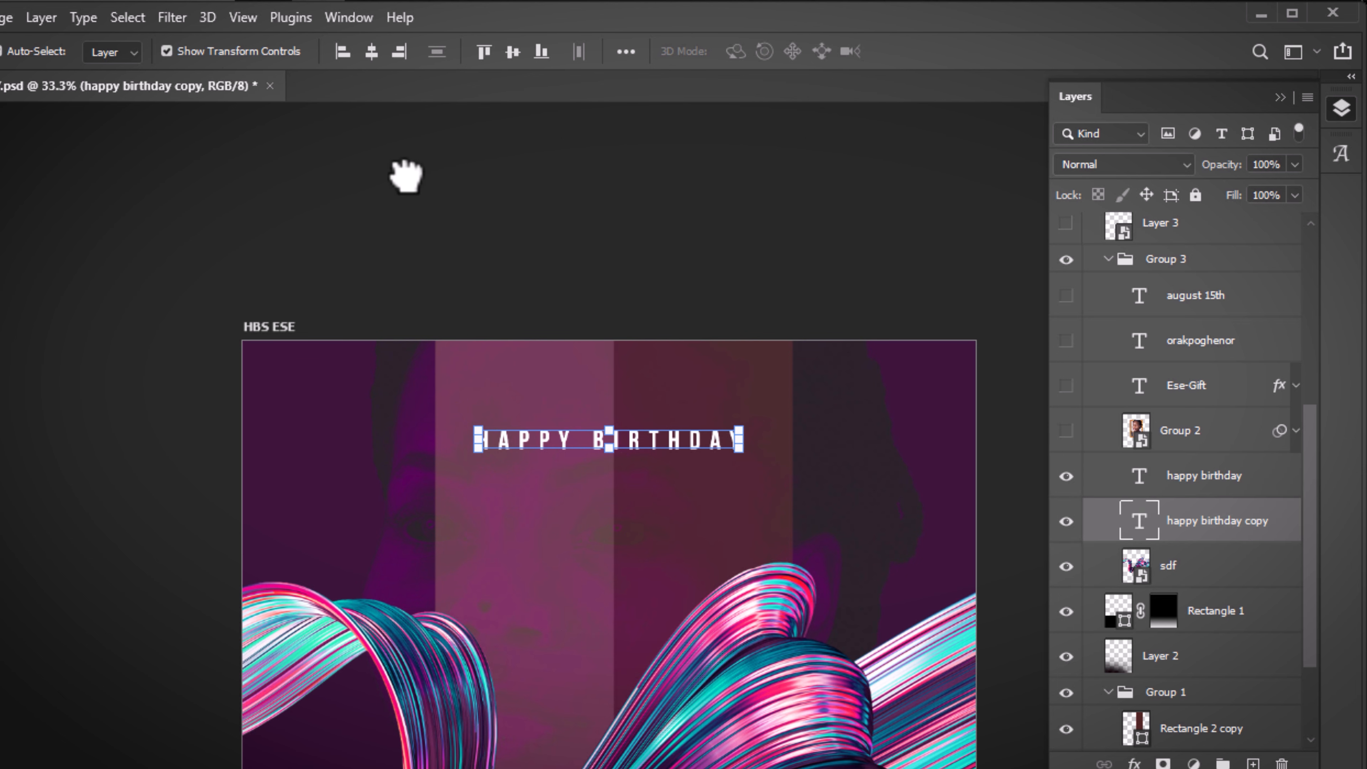
# Rasterize the happy birthday copy and apply a horizontal Motion Blur of 0°, 288 px
pyautogui.click(171, 17)
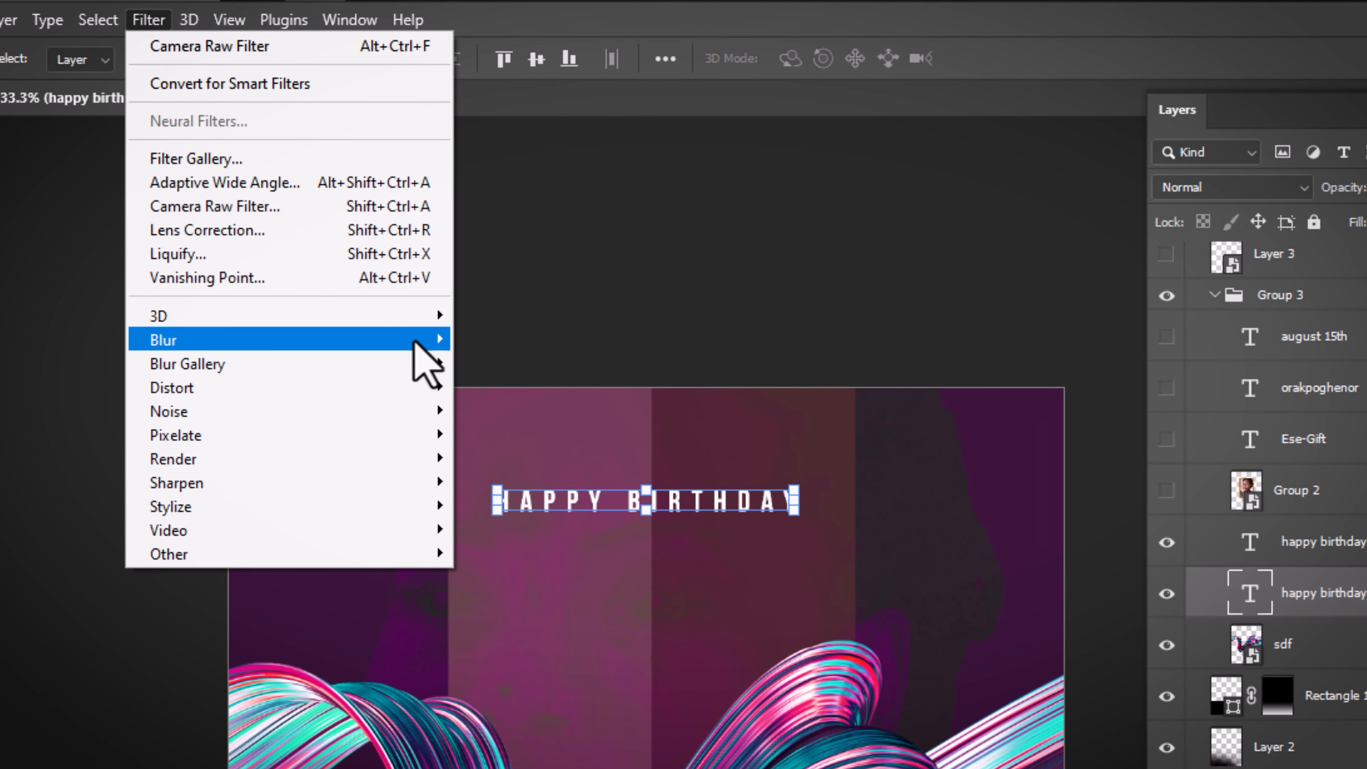
pyautogui.moveTo(420, 339)
pyautogui.click(512, 511)
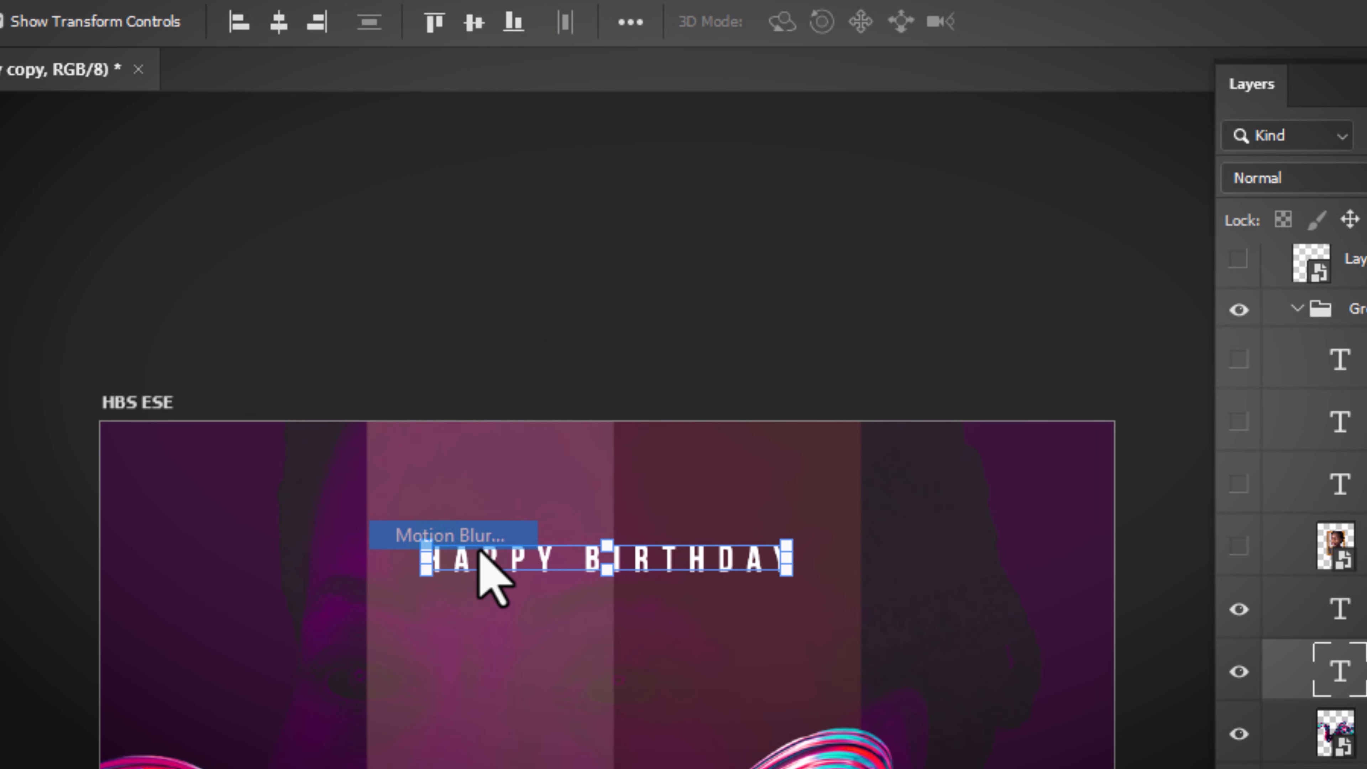
pyautogui.click(793, 396)
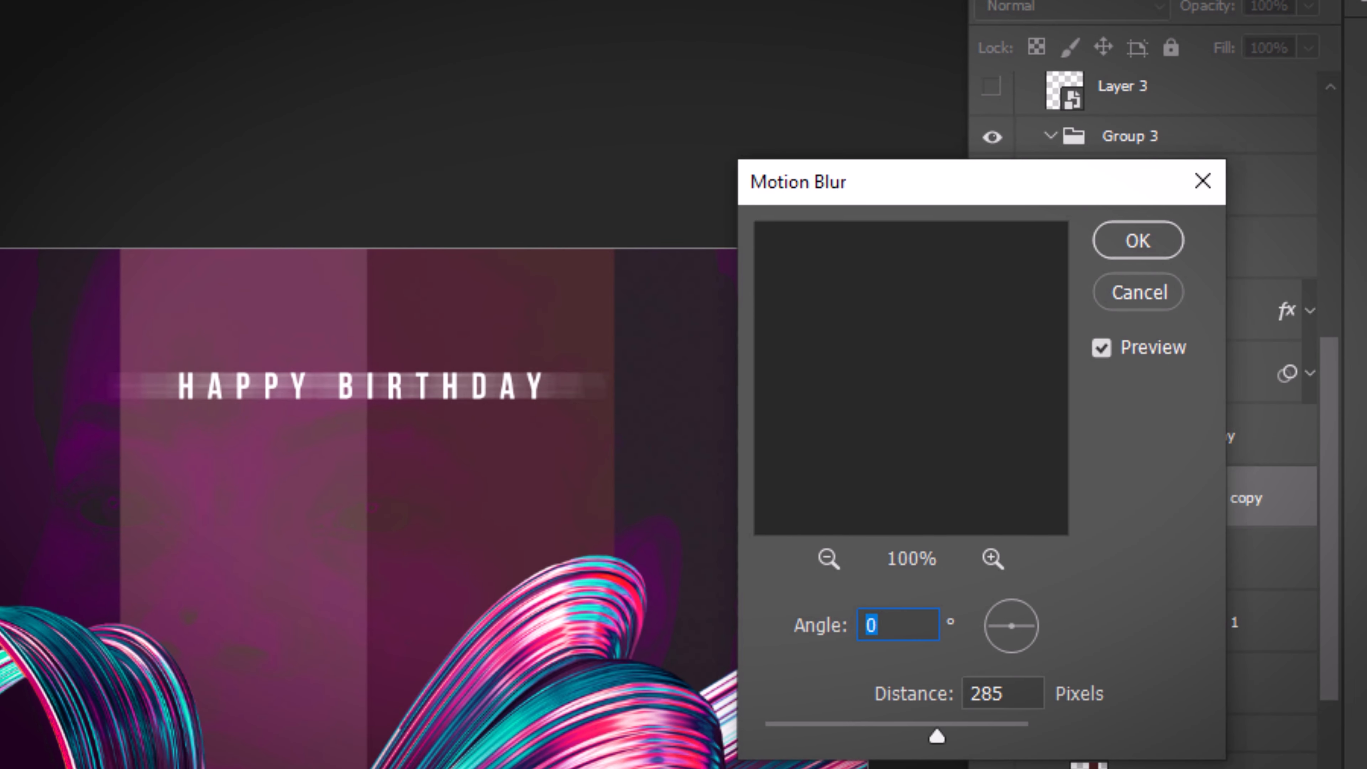
pyautogui.moveTo(1036, 624)
pyautogui.mouseDown()
pyautogui.moveTo(1036, 612)
pyautogui.moveTo(1050, 624)
pyautogui.mouseUp()
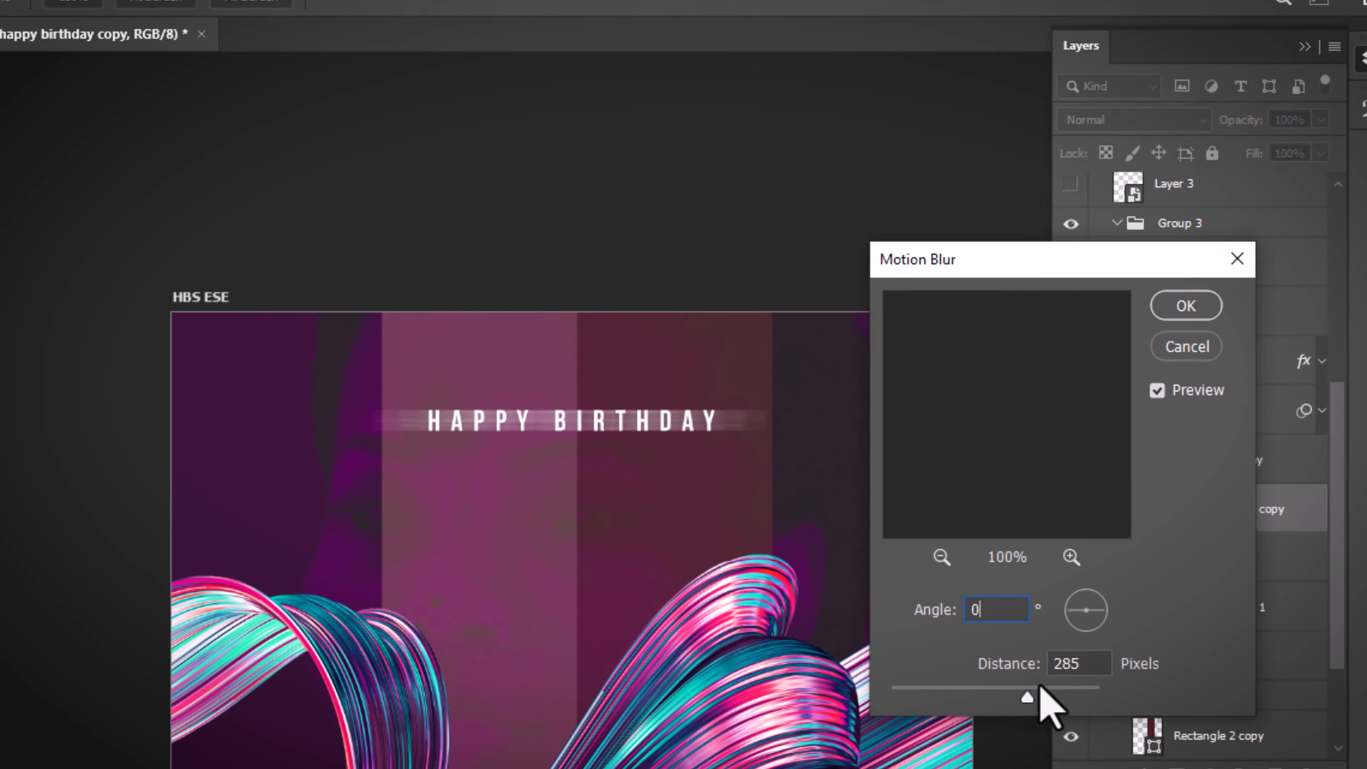
pyautogui.moveTo(937, 737); pyautogui.dragTo(899, 737)
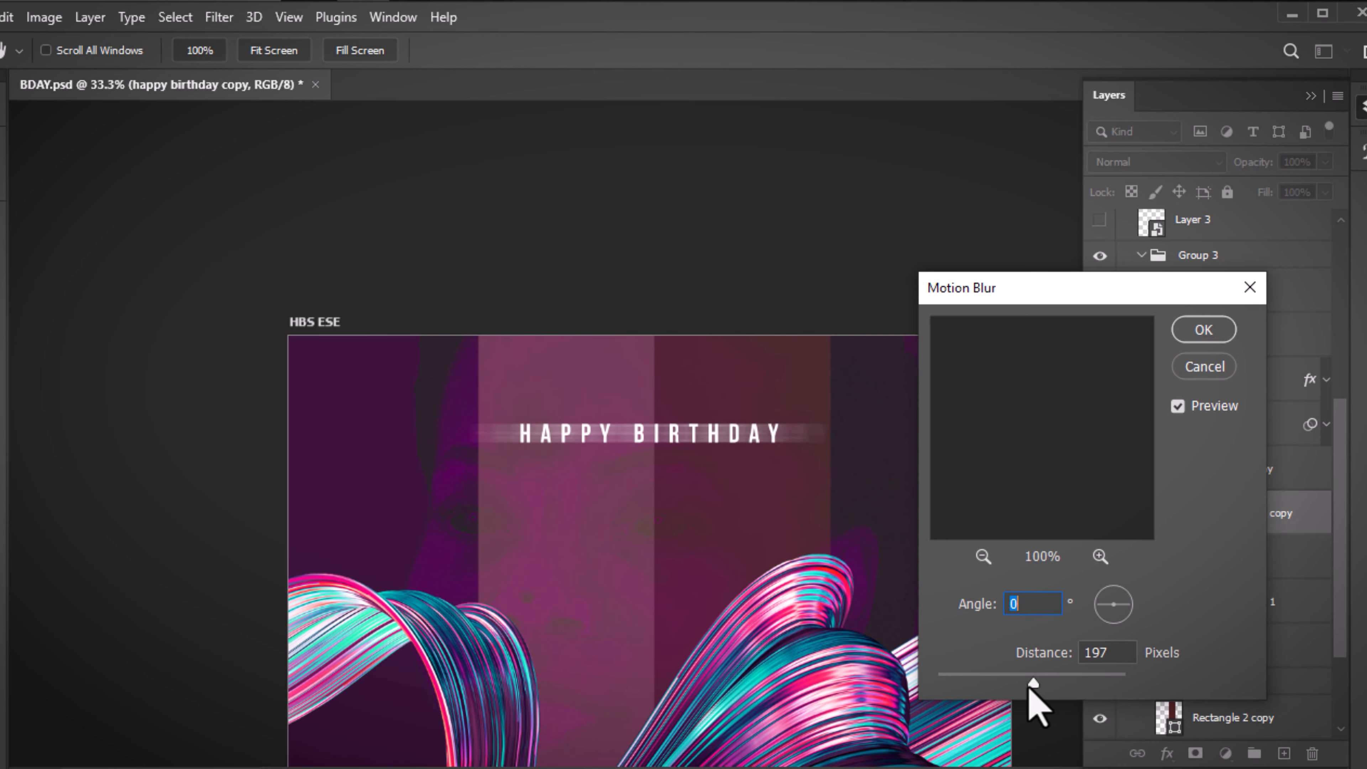
pyautogui.moveTo(993, 690); pyautogui.dragTo(1018, 692)
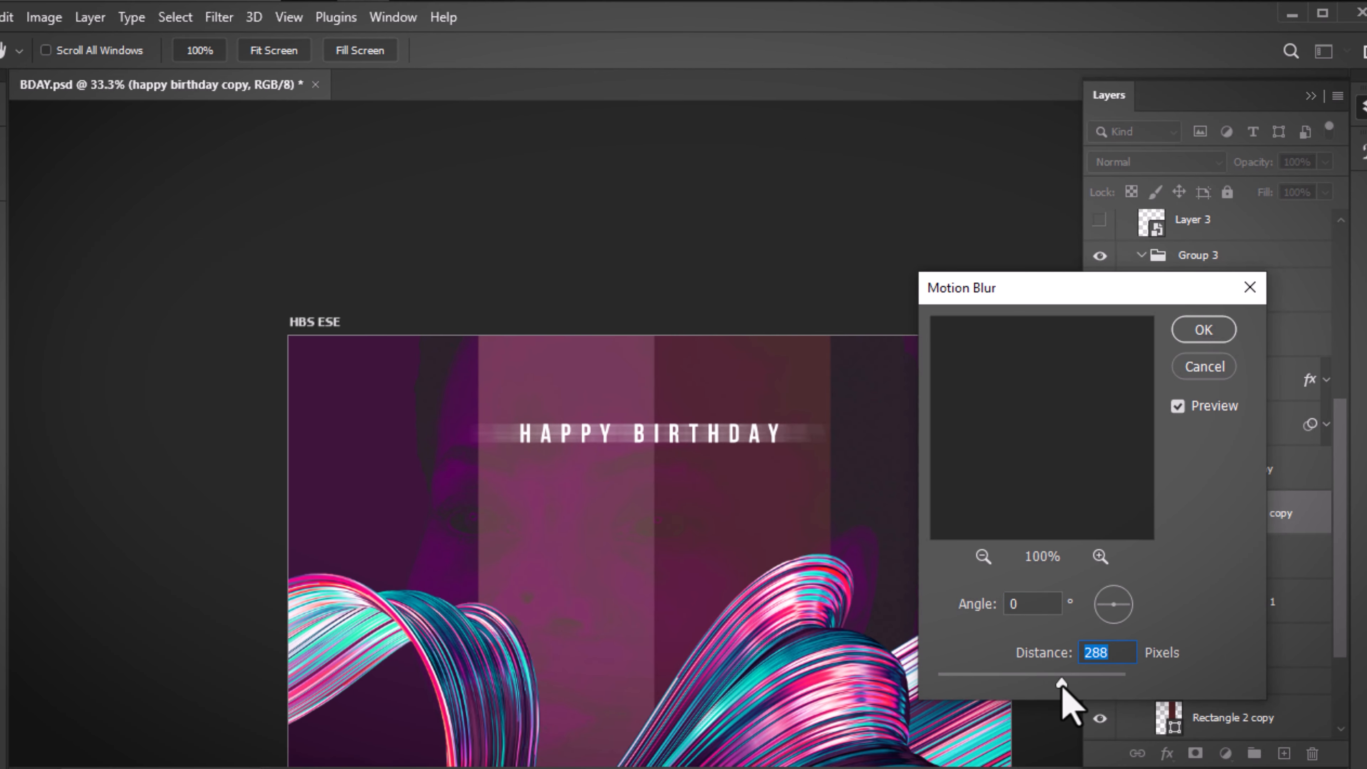
pyautogui.click(1199, 331)
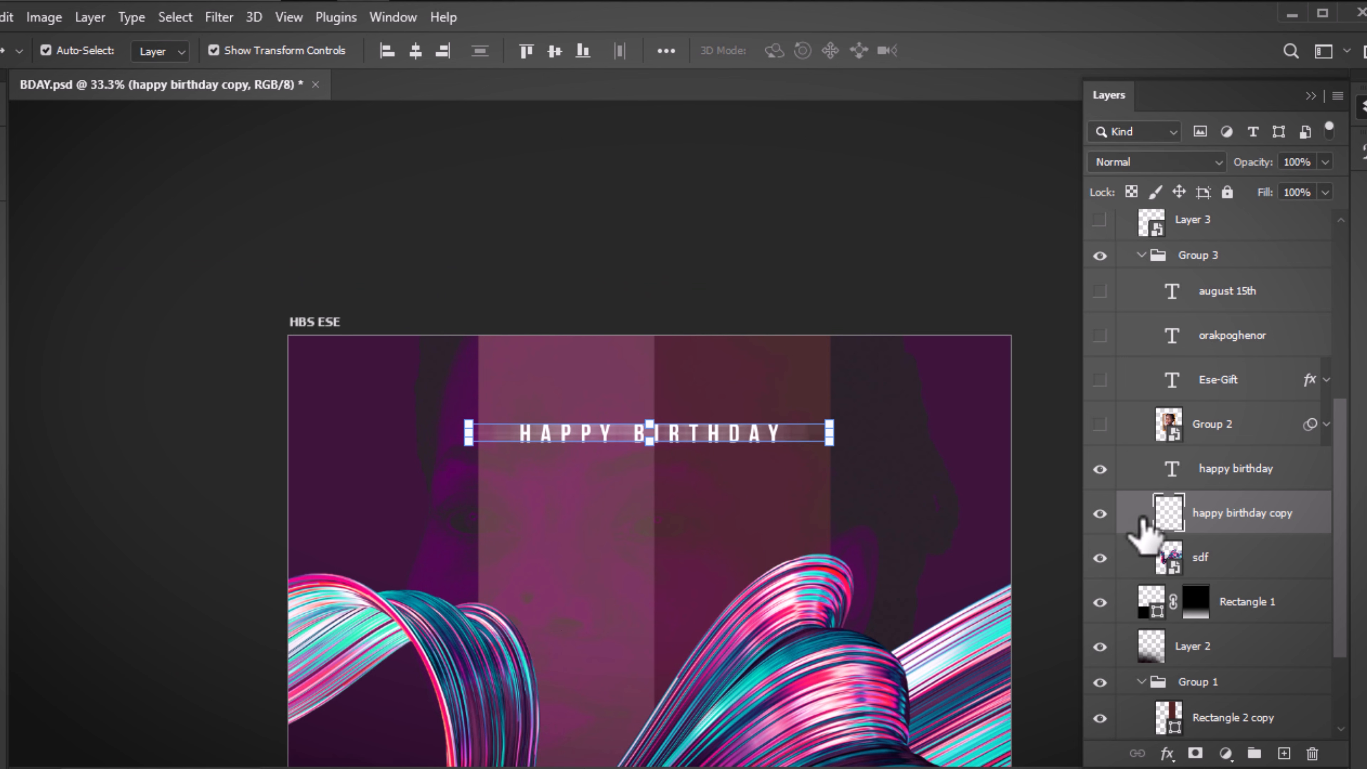
pyautogui.click(1053, 391)
pyautogui.click(1100, 469)
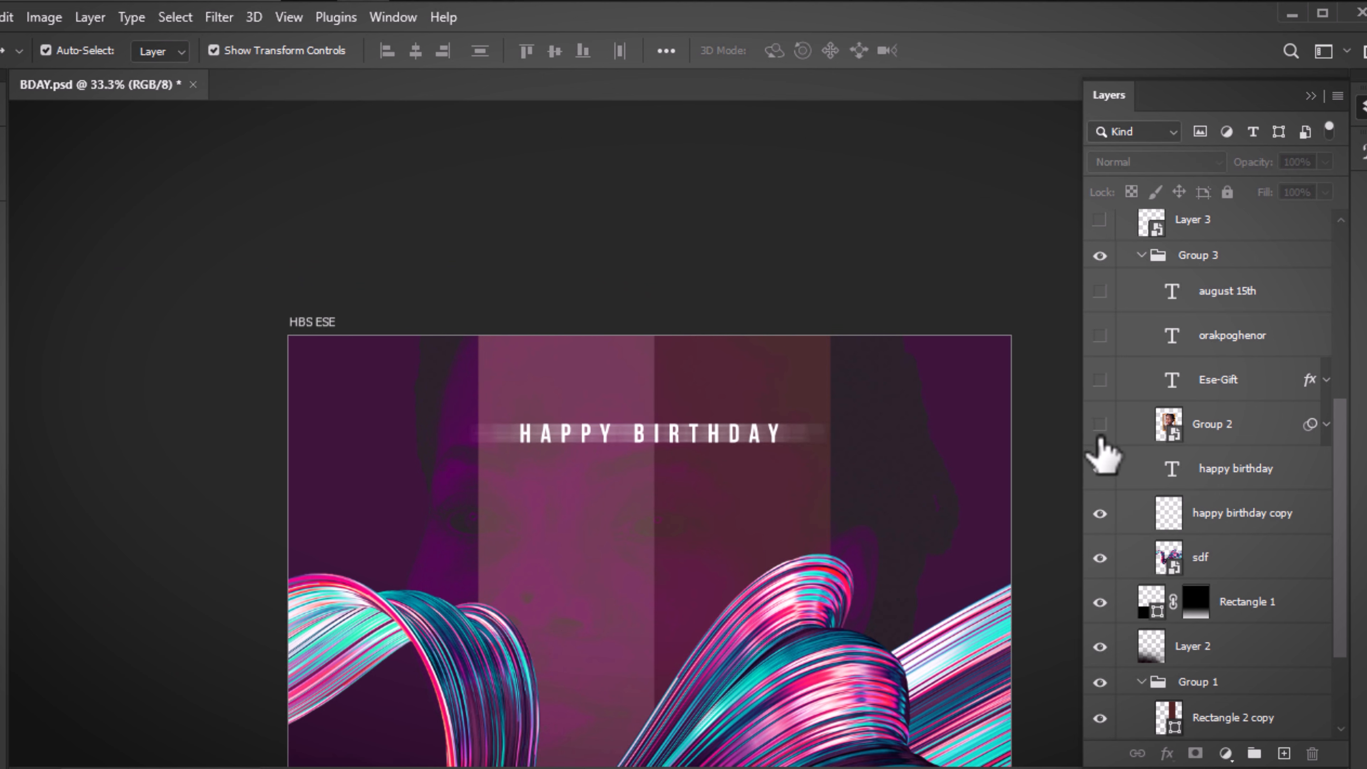
pyautogui.hotkey('ctrl', '-')
pyautogui.hotkey('ctrl', '-')
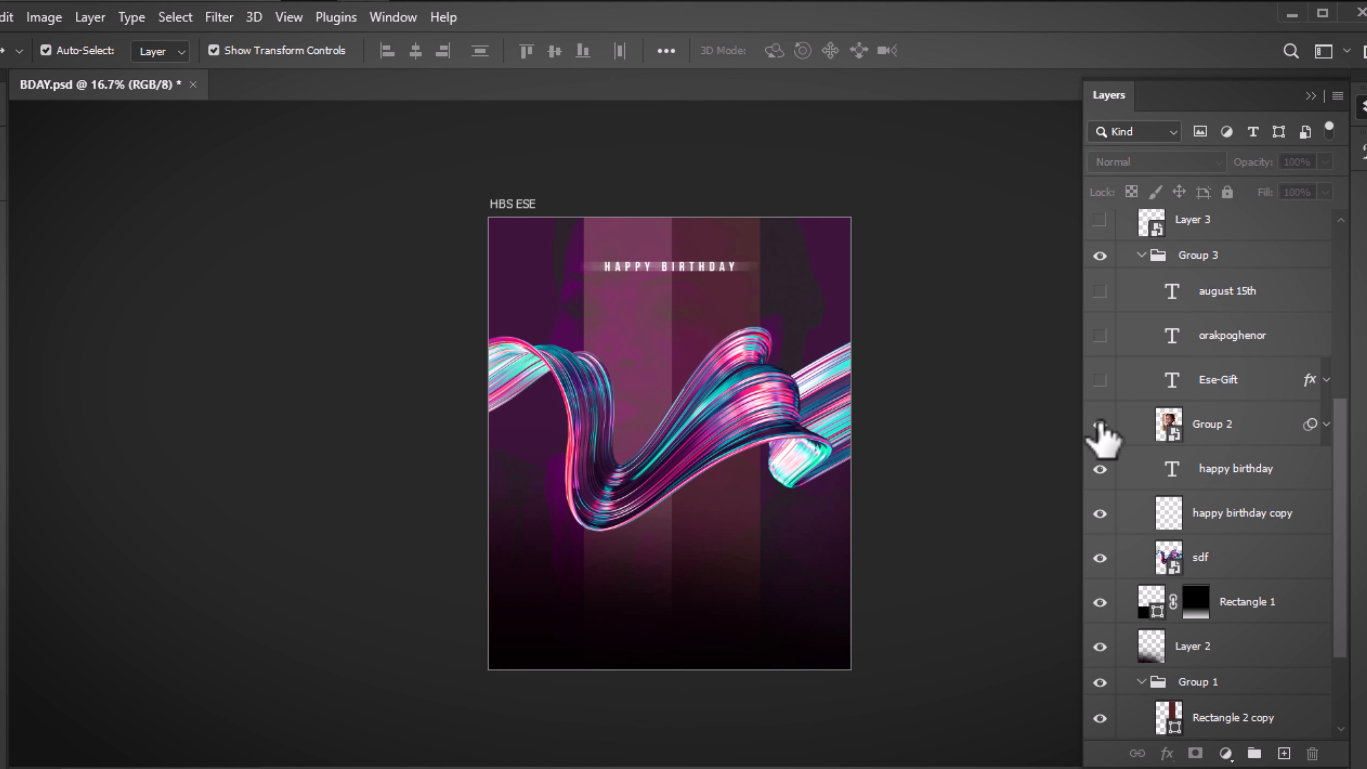
# Show and select the Group 2 framed portrait, then zoom toward the flyer's top
pyautogui.click(1100, 424)
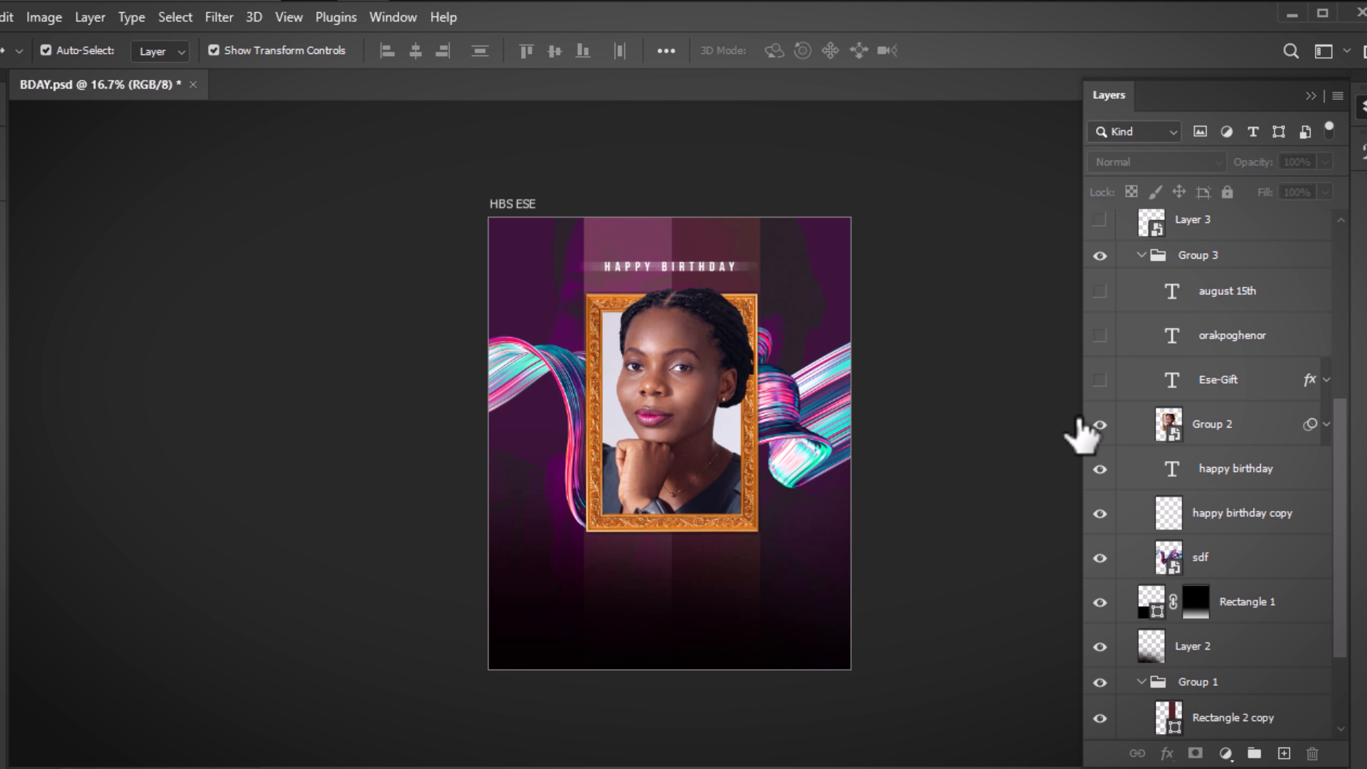
pyautogui.click(654, 400)
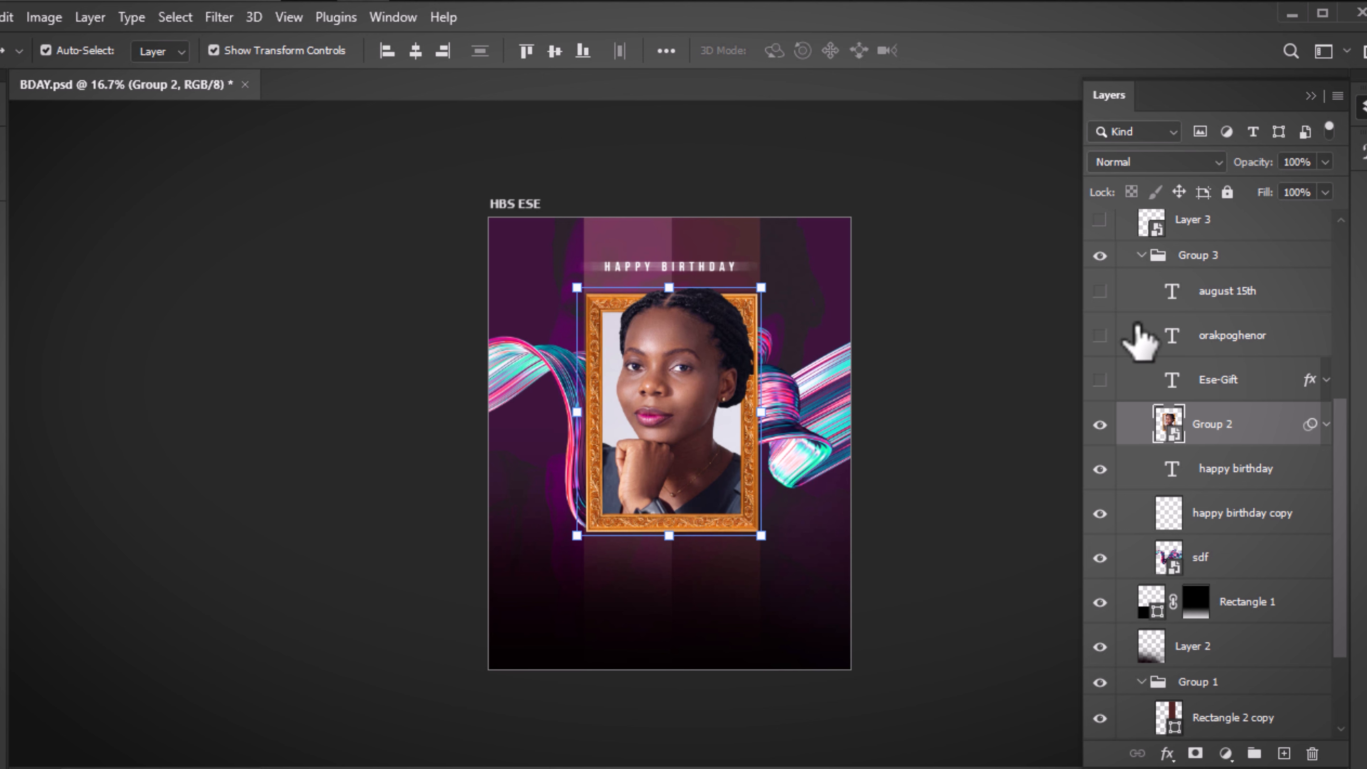
pyautogui.hotkey('ctrl', '+')
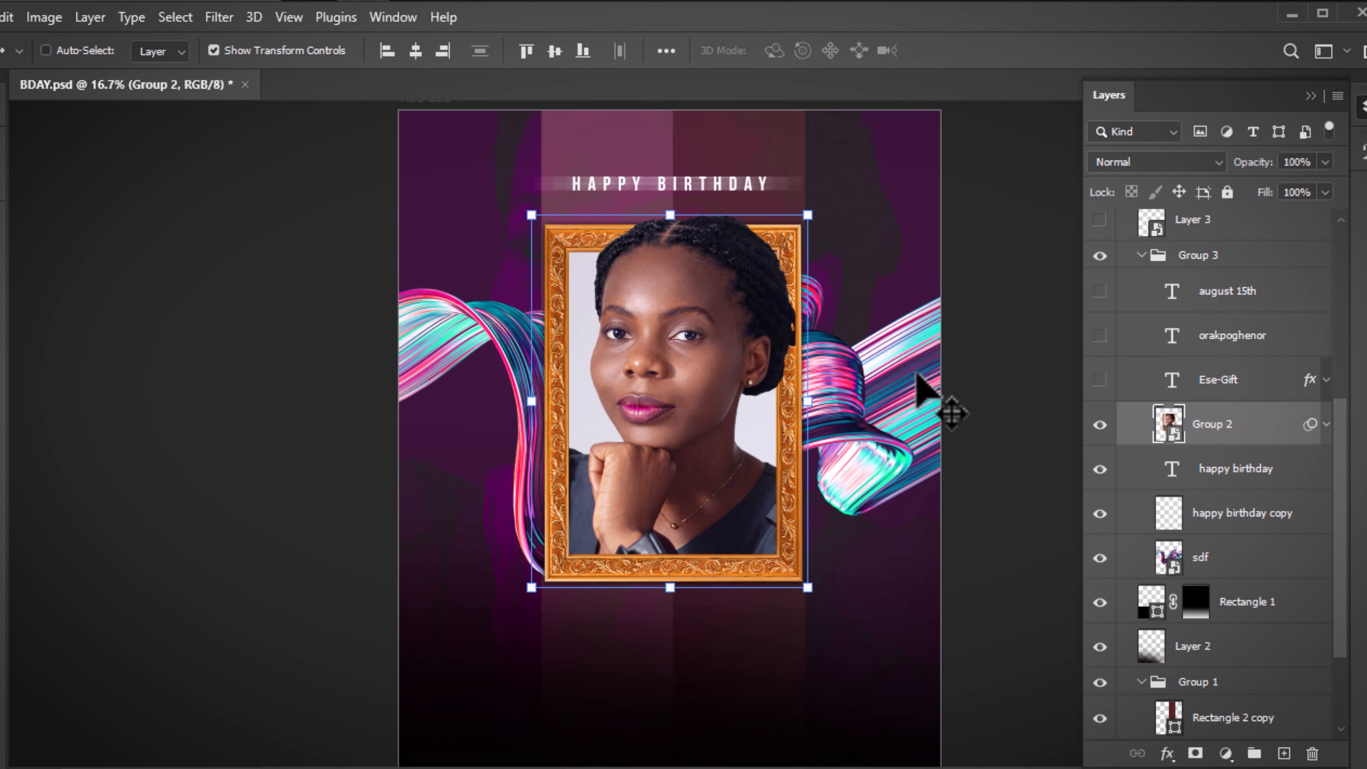
pyautogui.press('h')
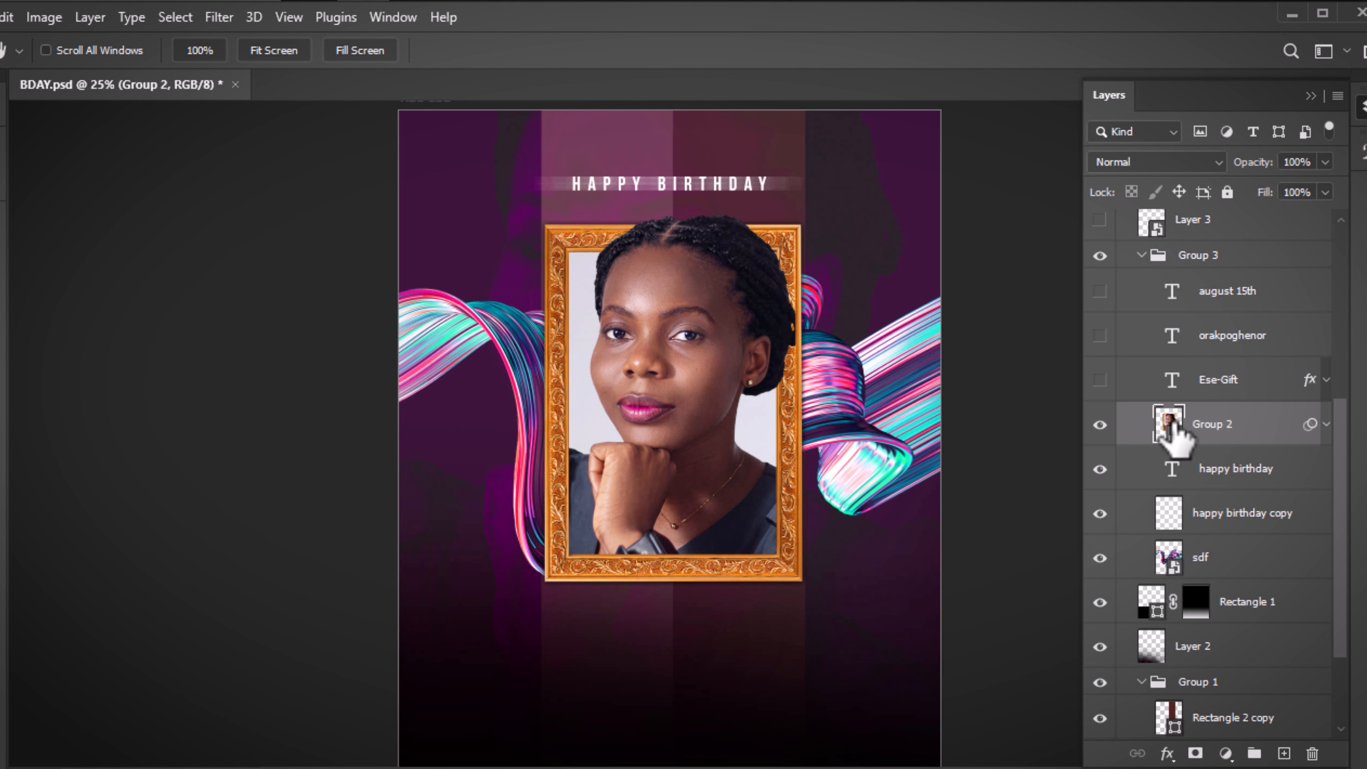
pyautogui.moveTo(905, 429); pyautogui.dragTo(888, 491)
pyautogui.press('v')
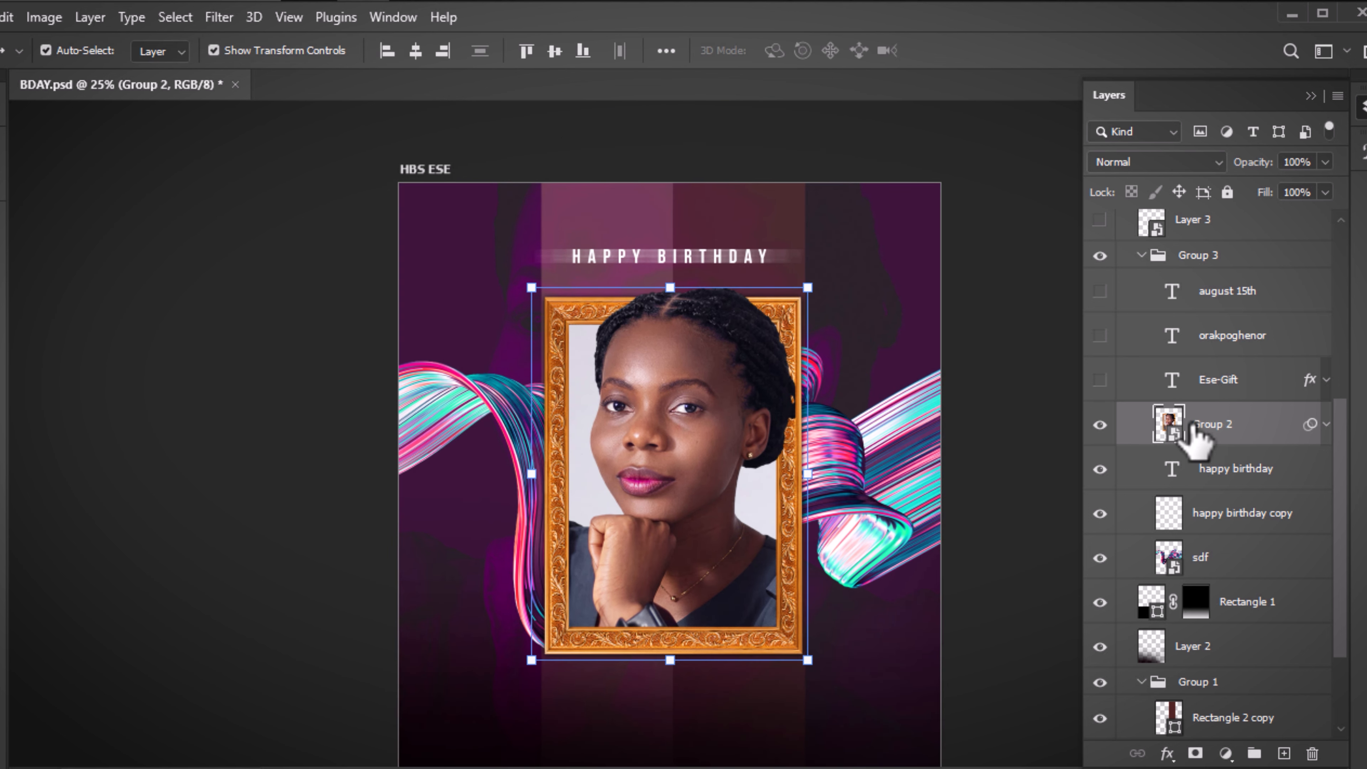
# Open the Group 2 smart object and hide its hair cutout, gold frame and portrait layers
pyautogui.doubleClick(1179, 434)
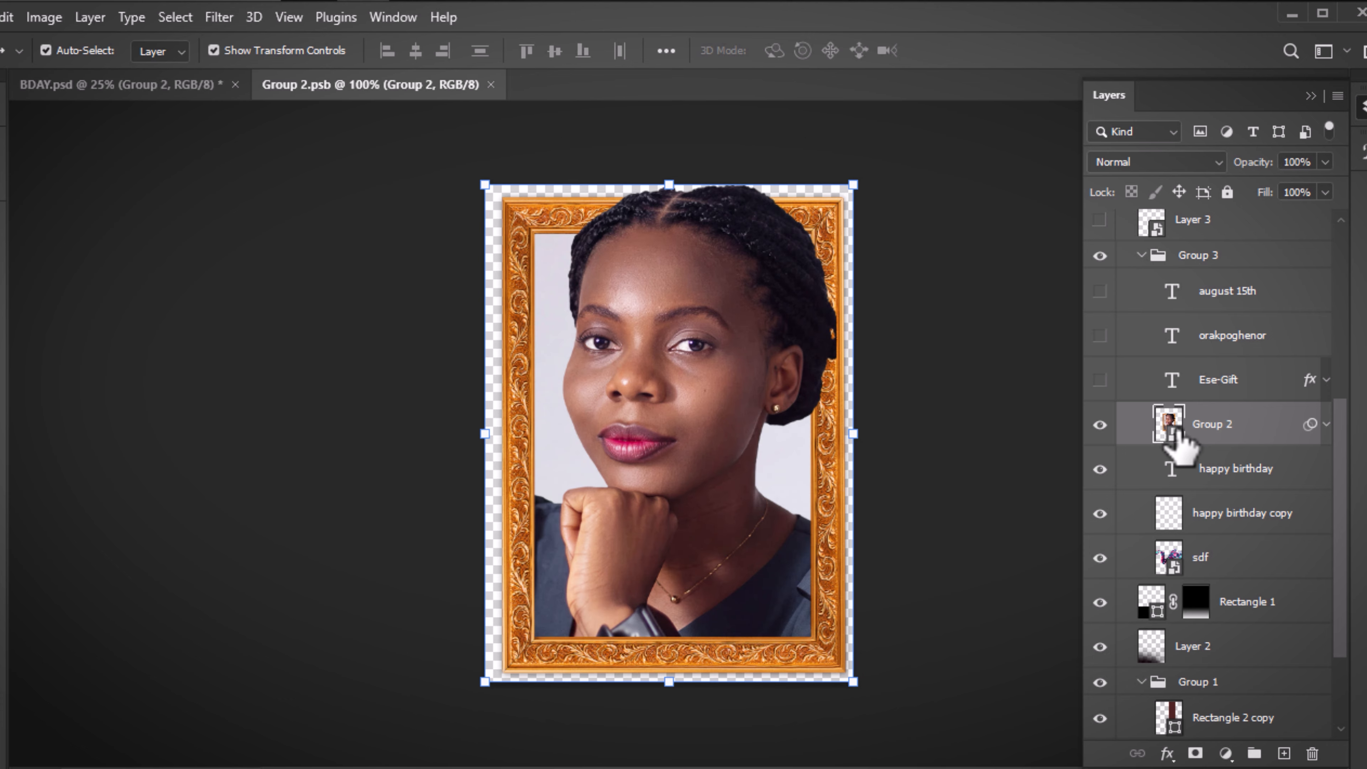
pyautogui.click(1005, 242)
pyautogui.click(1100, 259)
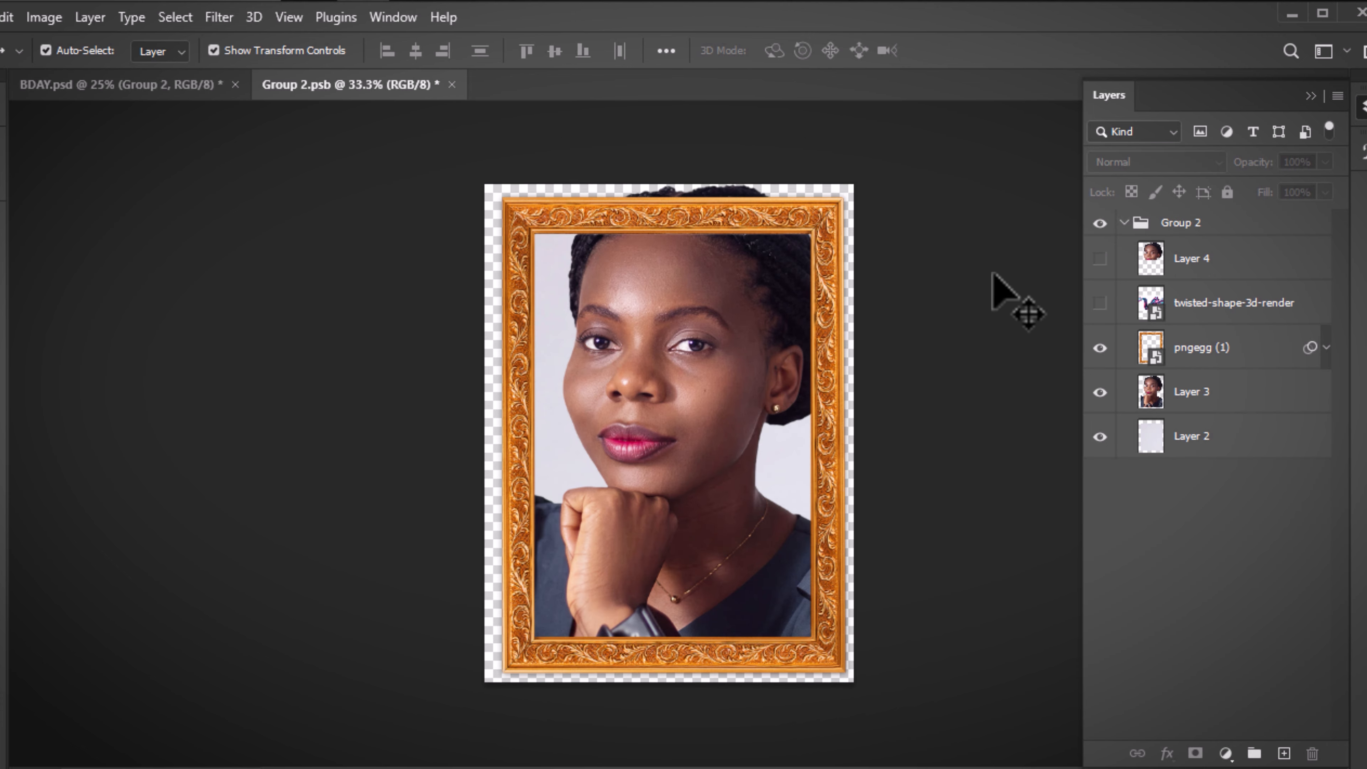
pyautogui.click(1100, 347)
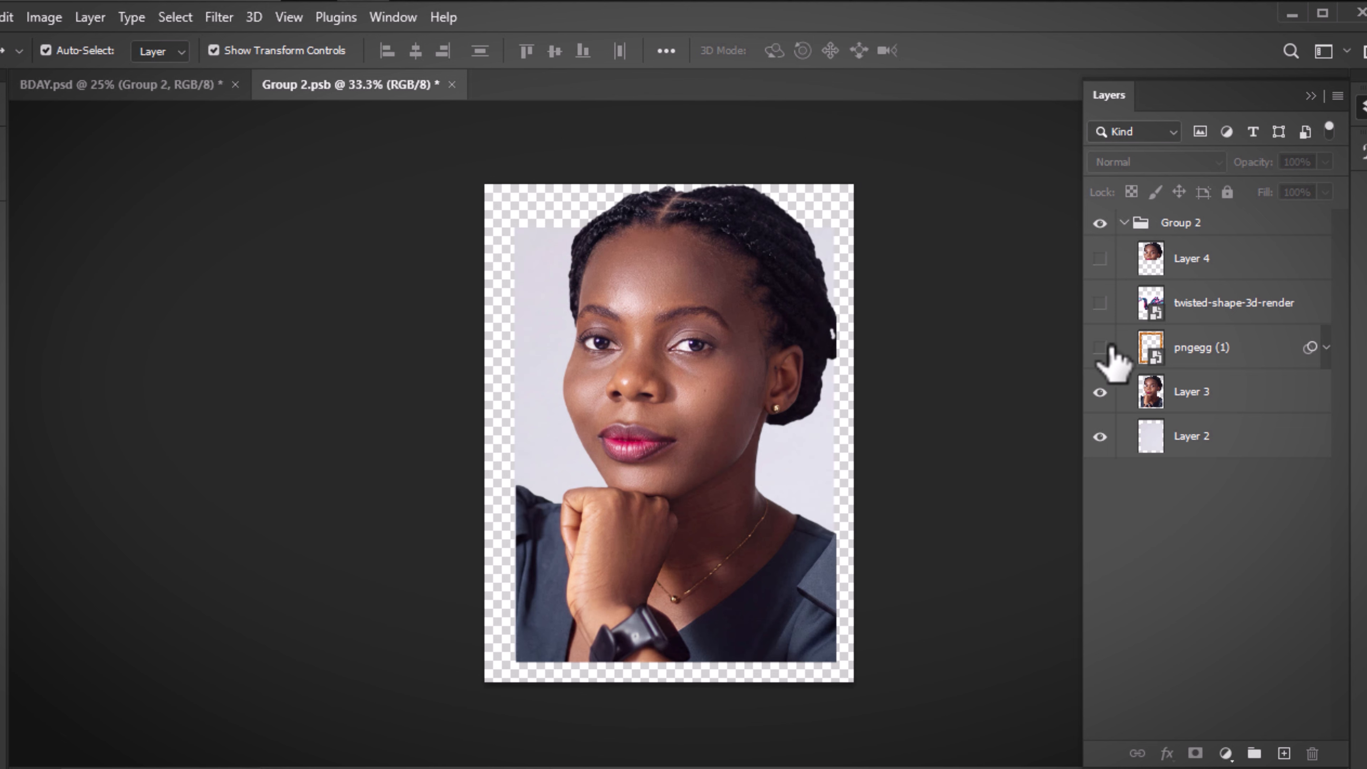
pyautogui.click(1101, 392)
# Restore the background, gold frame and portrait, keep the hair cutout hidden, and select the portrait
pyautogui.click(1100, 436)
pyautogui.click(1100, 436)
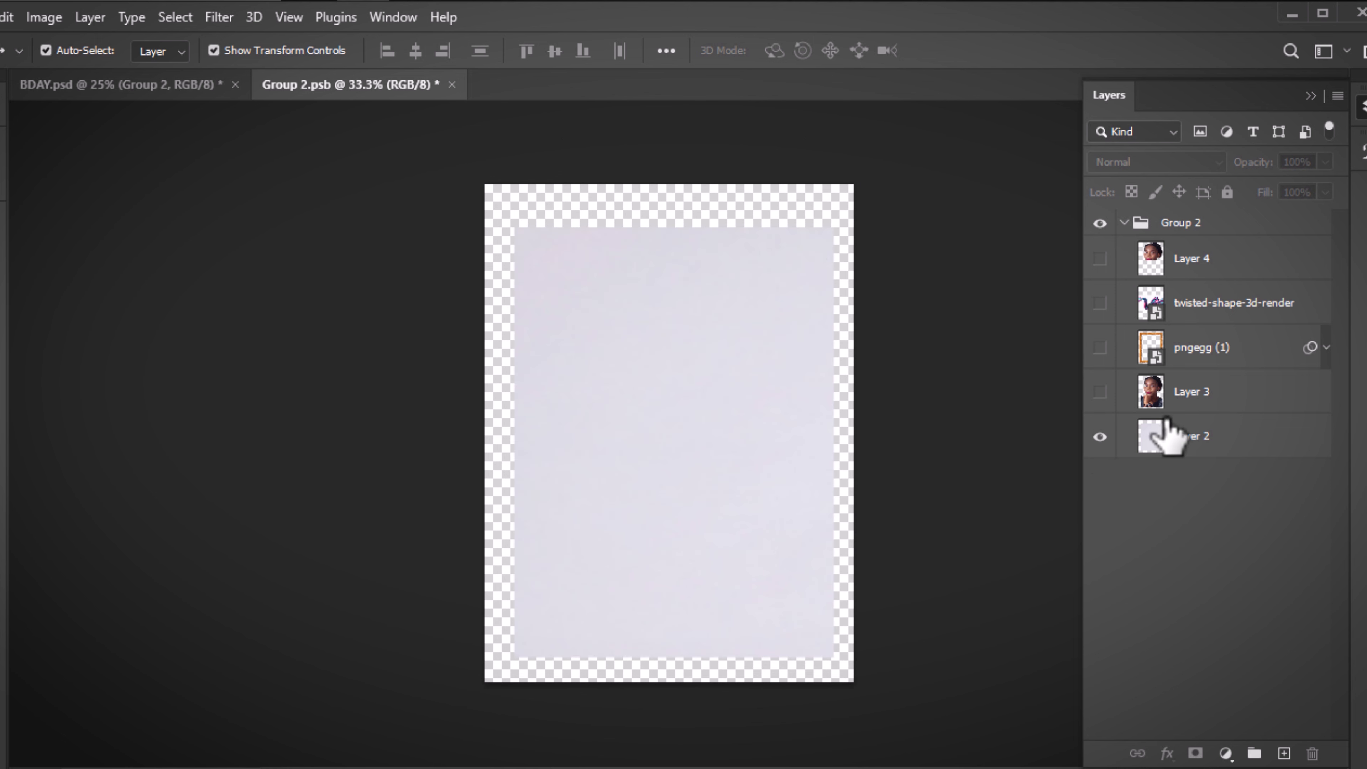
pyautogui.click(1099, 349)
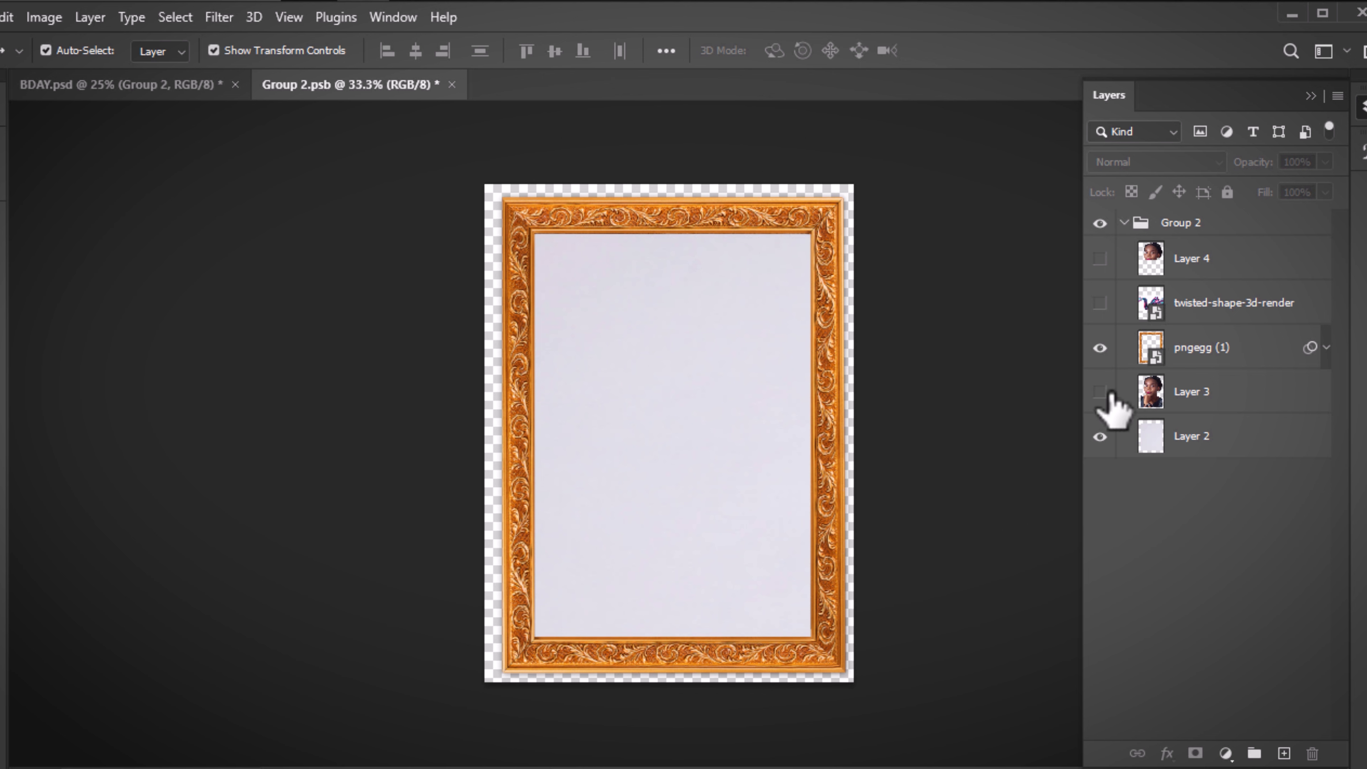
pyautogui.click(1099, 392)
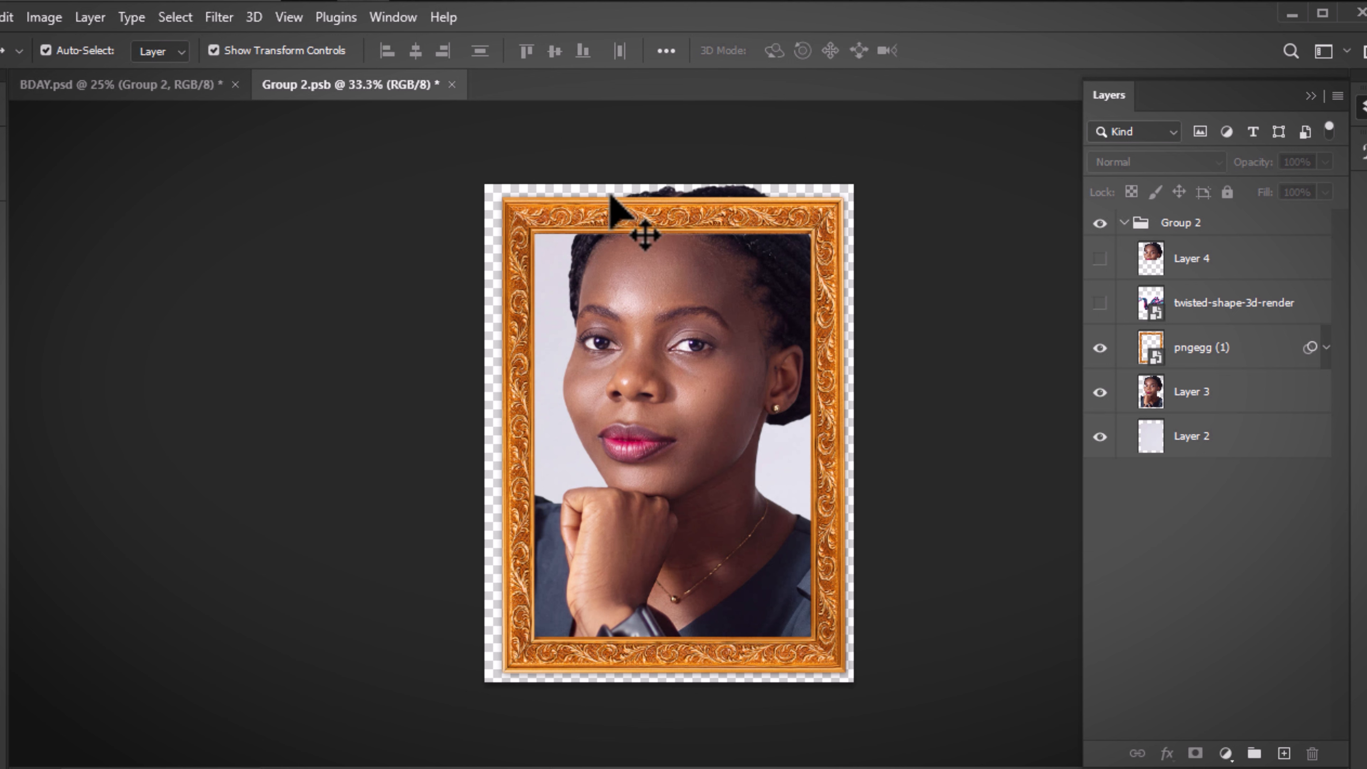
pyautogui.click(1100, 259)
pyautogui.click(1100, 260)
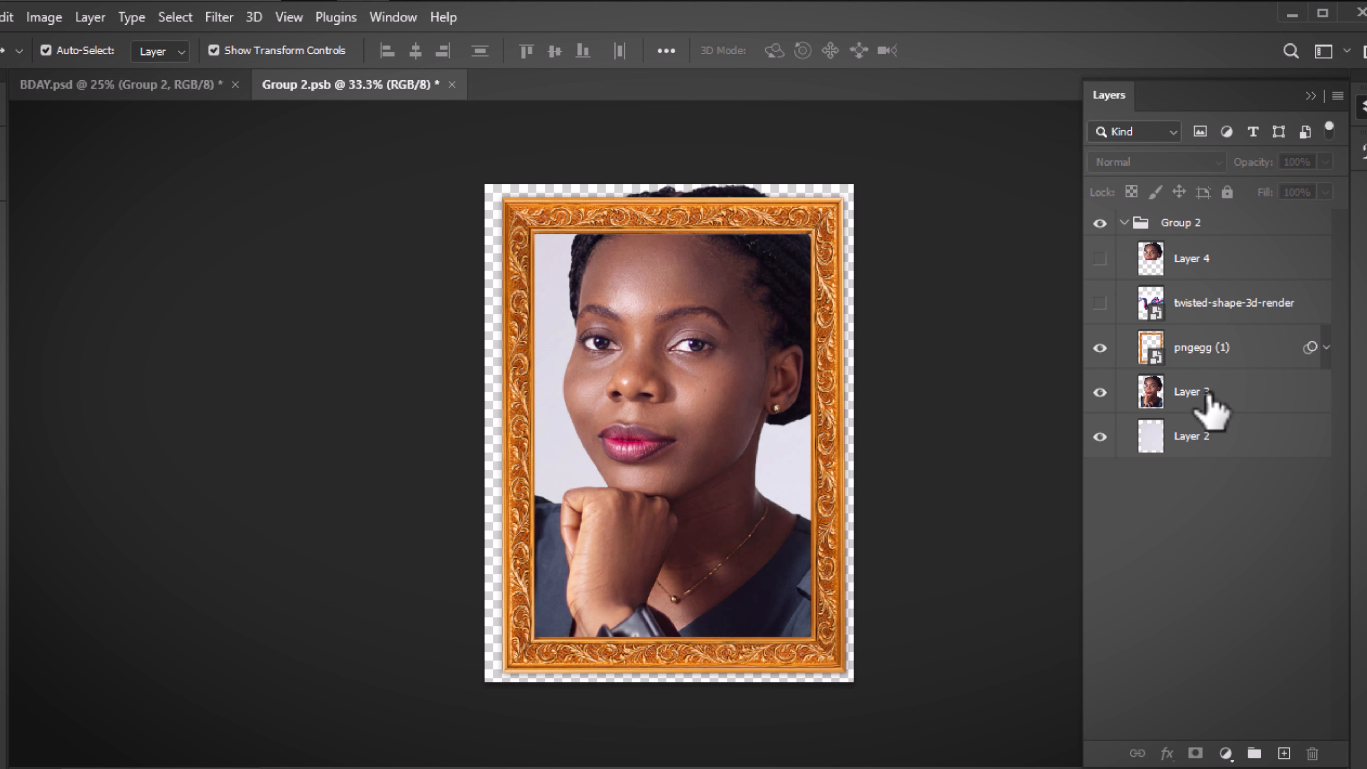
pyautogui.click(1207, 405)
# Copy the portrait's top half to Layer 5 and move it above pngegg (1)
pyautogui.press('m')
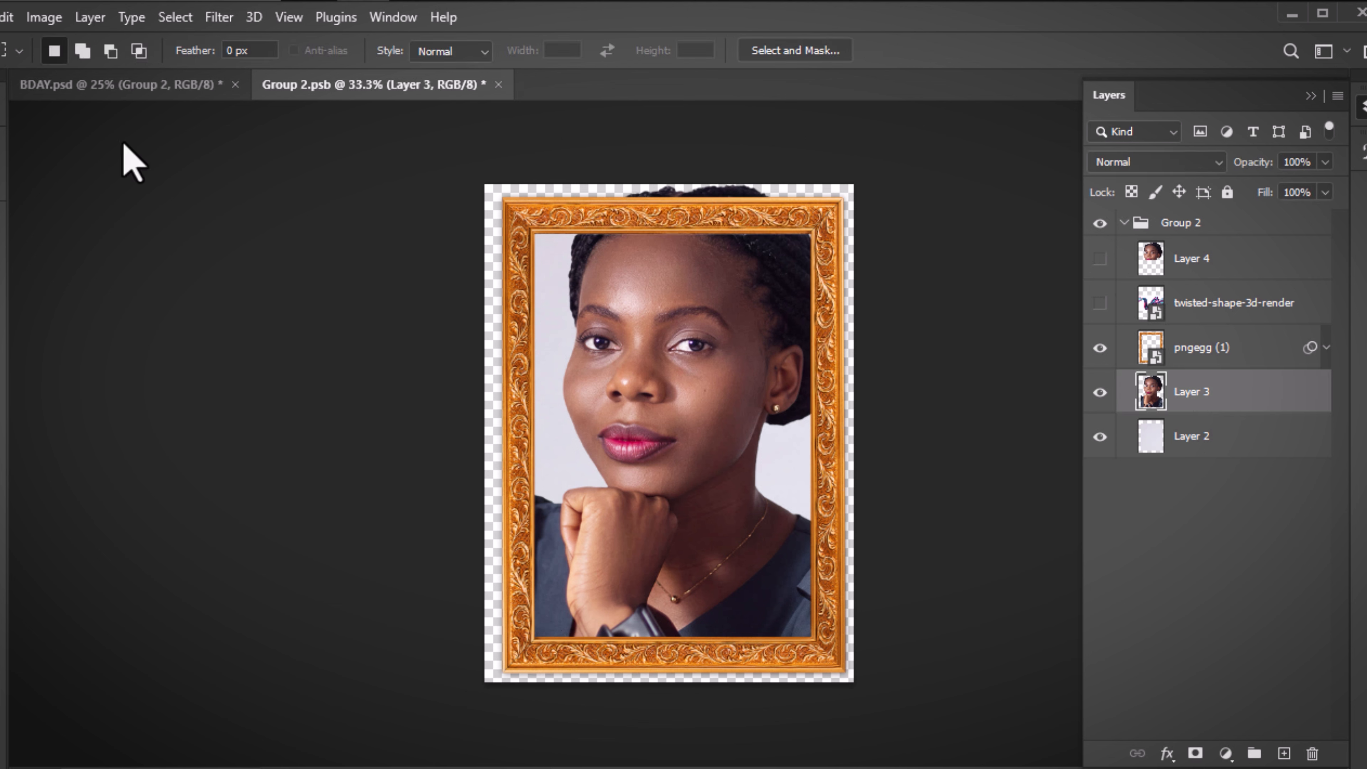
pyautogui.rightClick(1, 151)
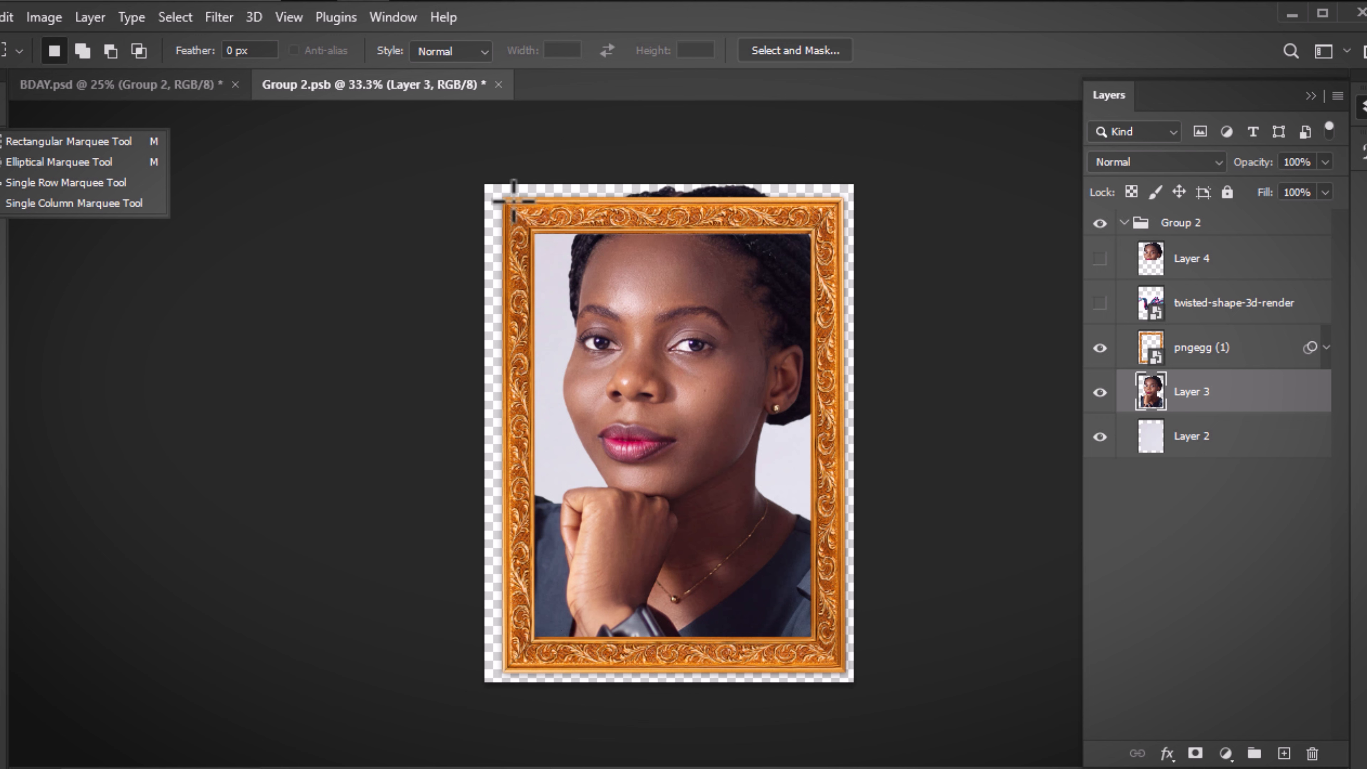
pyautogui.moveTo(510, 186); pyautogui.dragTo(933, 441)
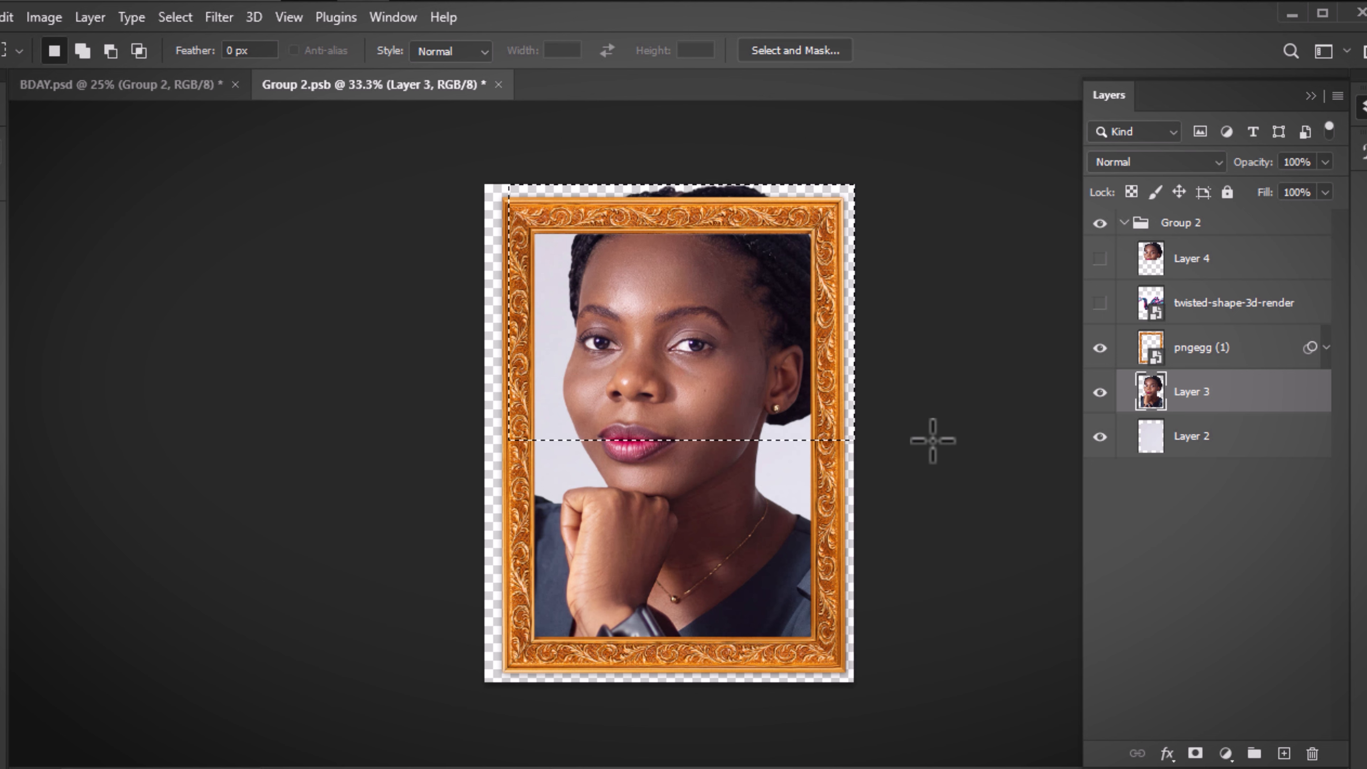
pyautogui.hotkey('ctrl', 'j')
pyautogui.press('v')
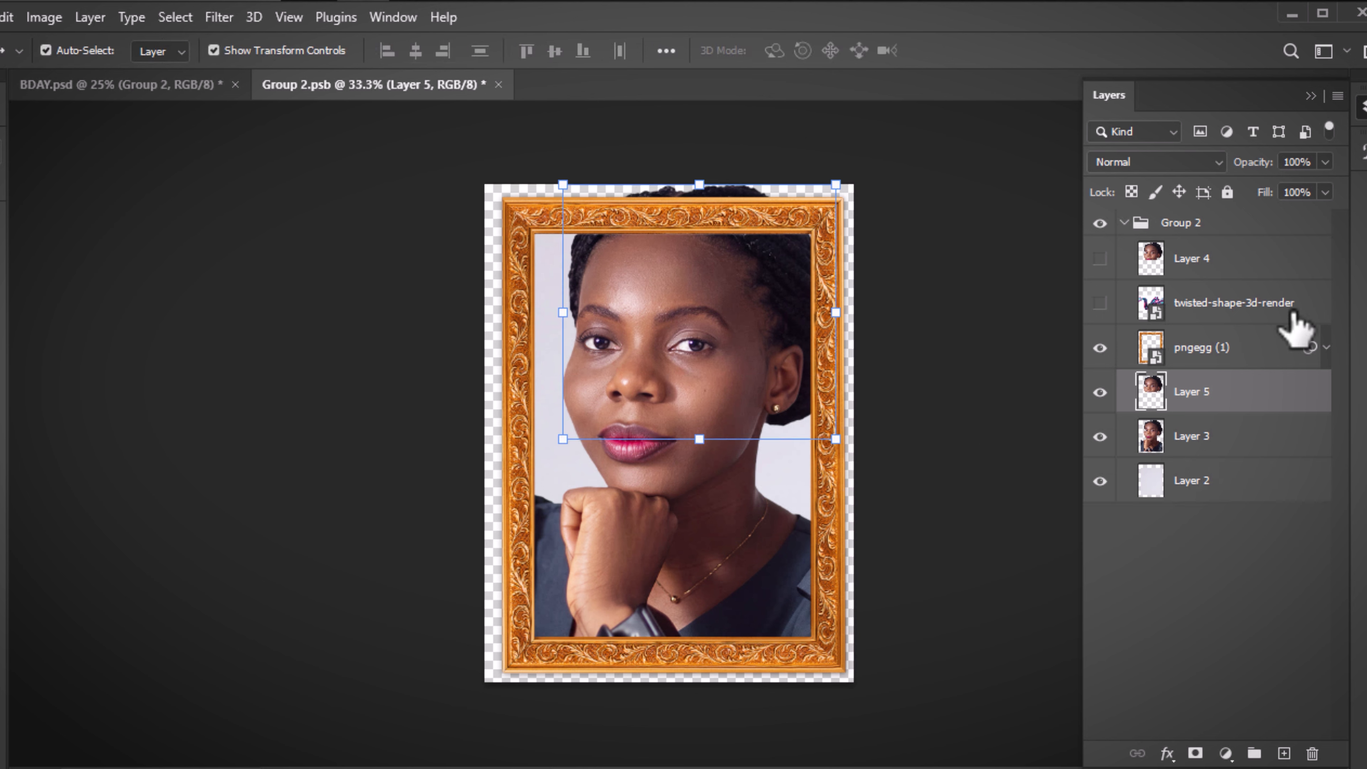
pyautogui.moveTo(1234, 386); pyautogui.dragTo(1212, 331)
# Compare the hair overlapping the frame, then save and close Group 2.psb
pyautogui.click(936, 274)
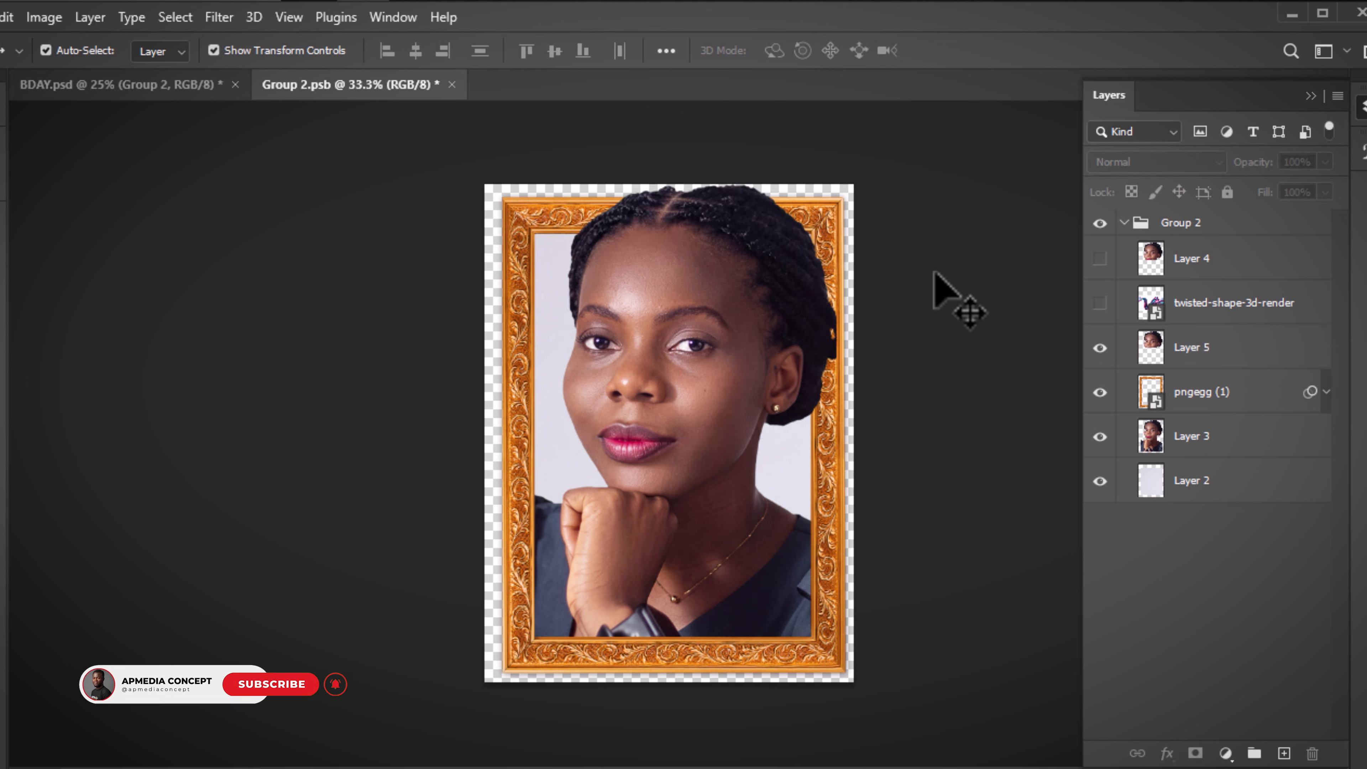
pyautogui.click(1100, 347)
pyautogui.click(1100, 347)
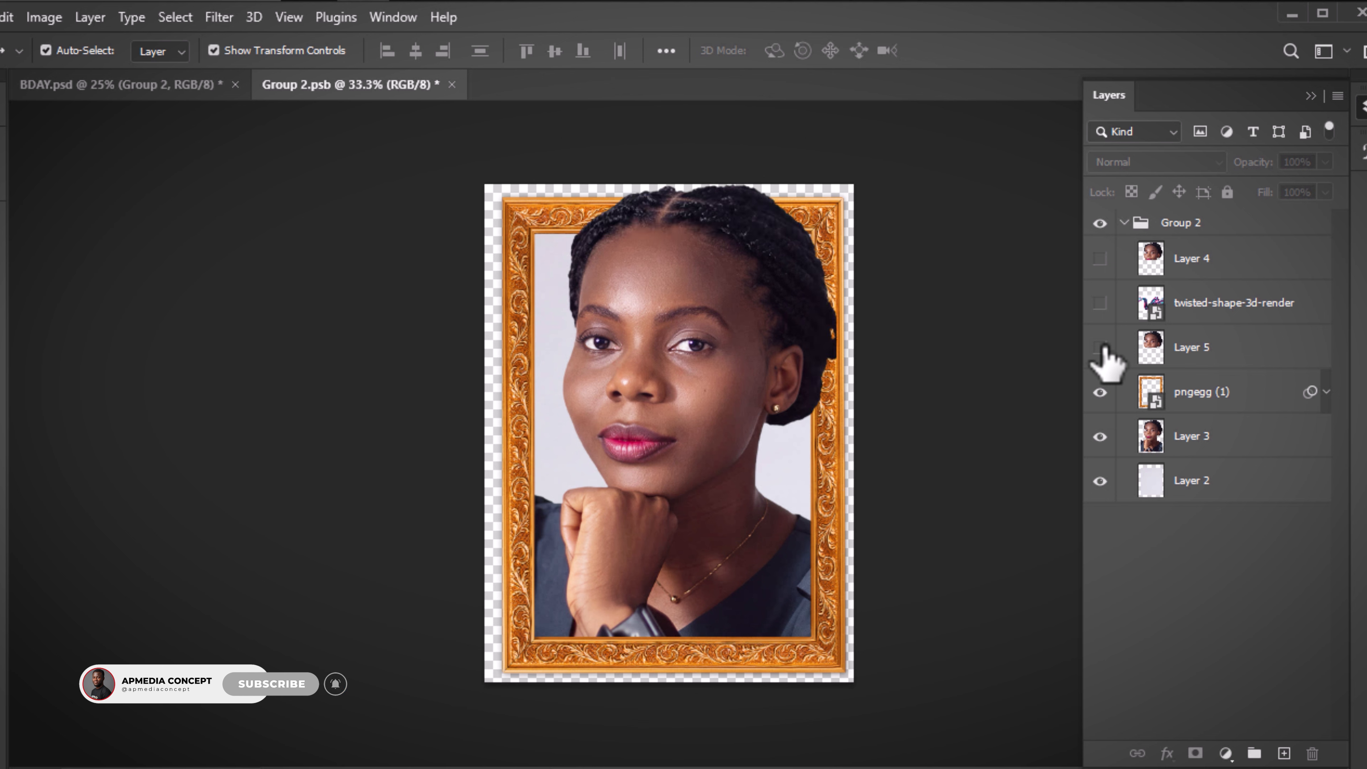
pyautogui.click(1100, 347)
pyautogui.click(1100, 347)
pyautogui.hotkey('ctrl', 's')
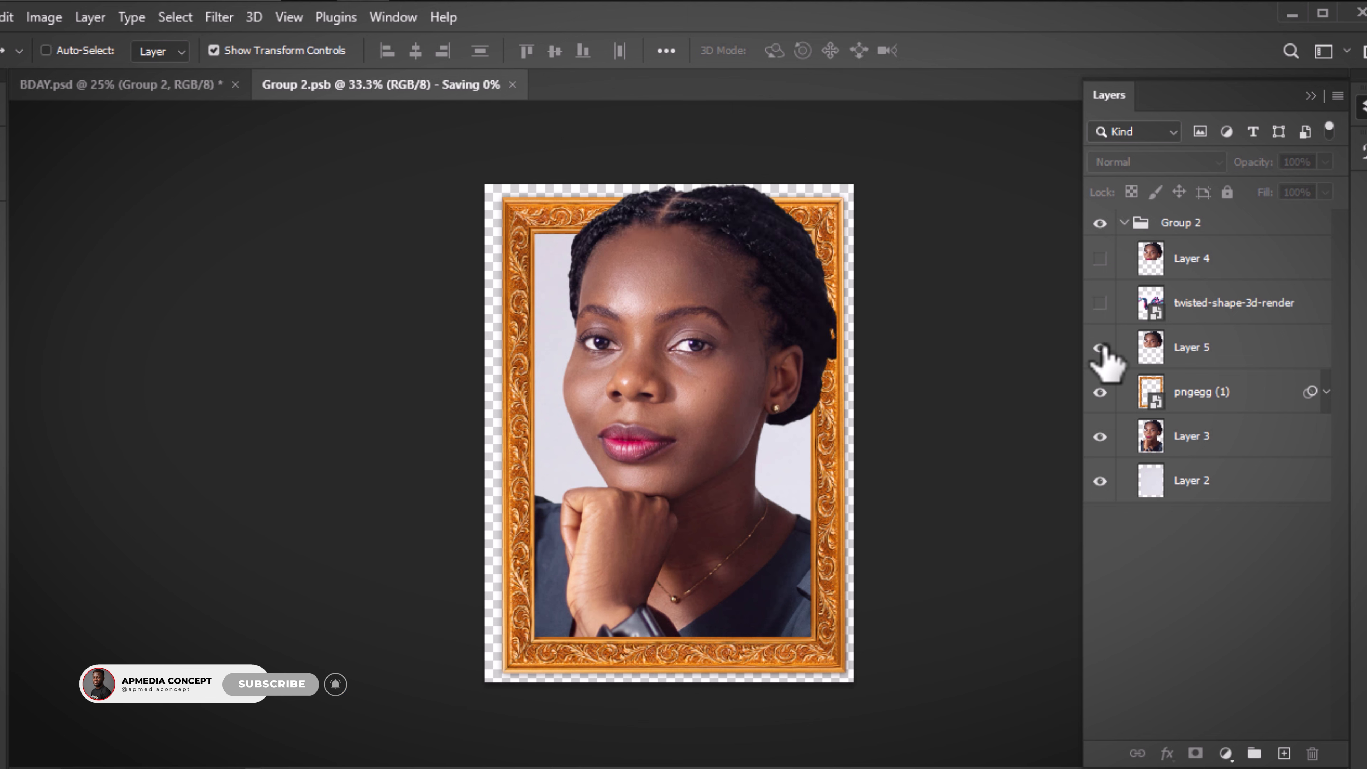
pyautogui.hotkey('ctrl', 'w')
pyautogui.click(665, 327)
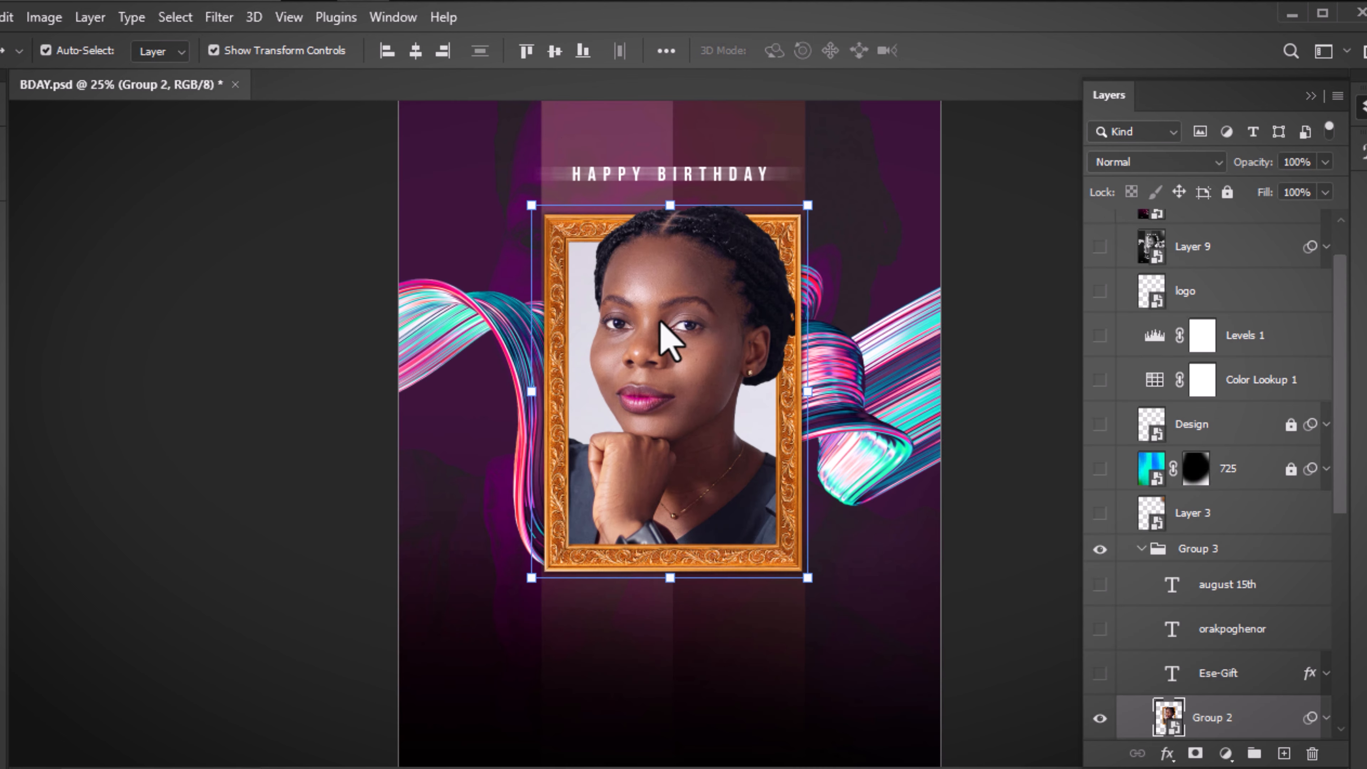
pyautogui.click(1001, 552)
pyautogui.hotkey('ctrl', '-')
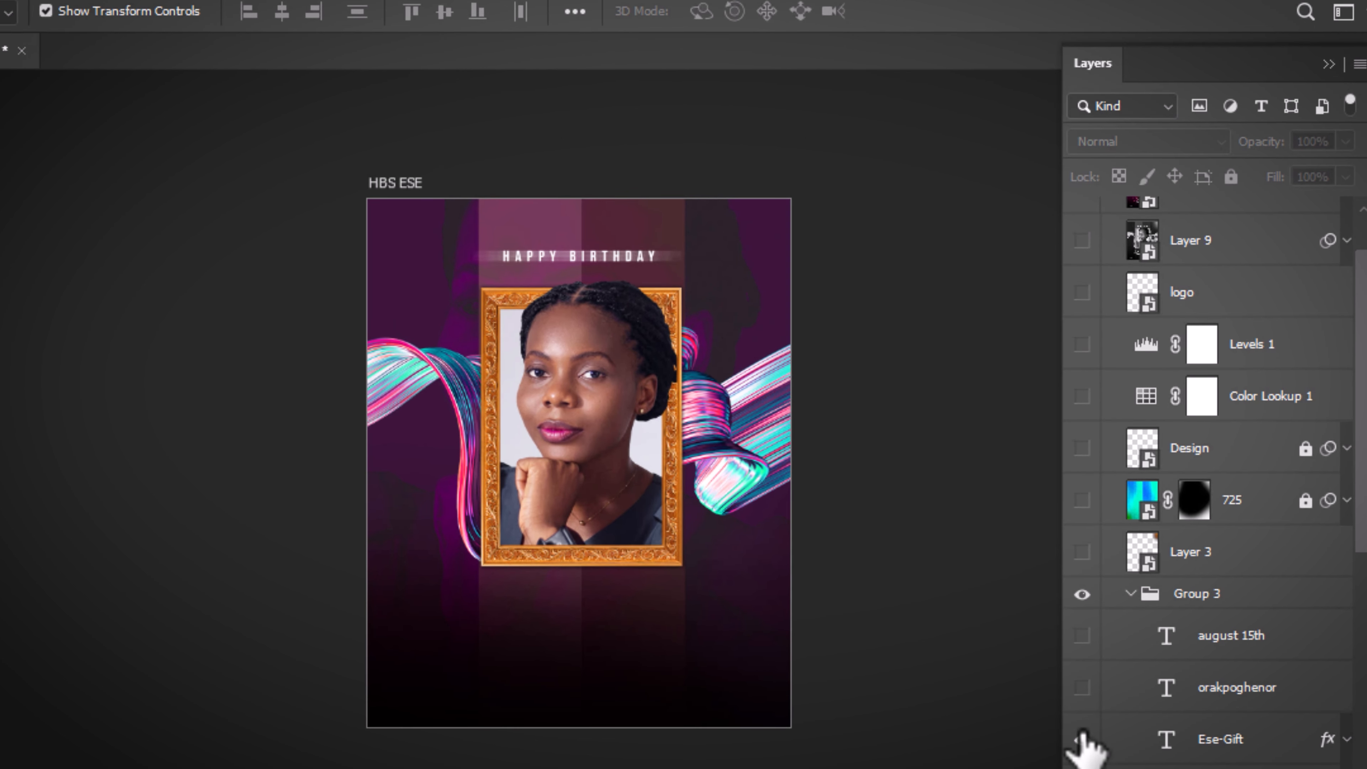
pyautogui.click(1083, 739)
pyautogui.click(1196, 739)
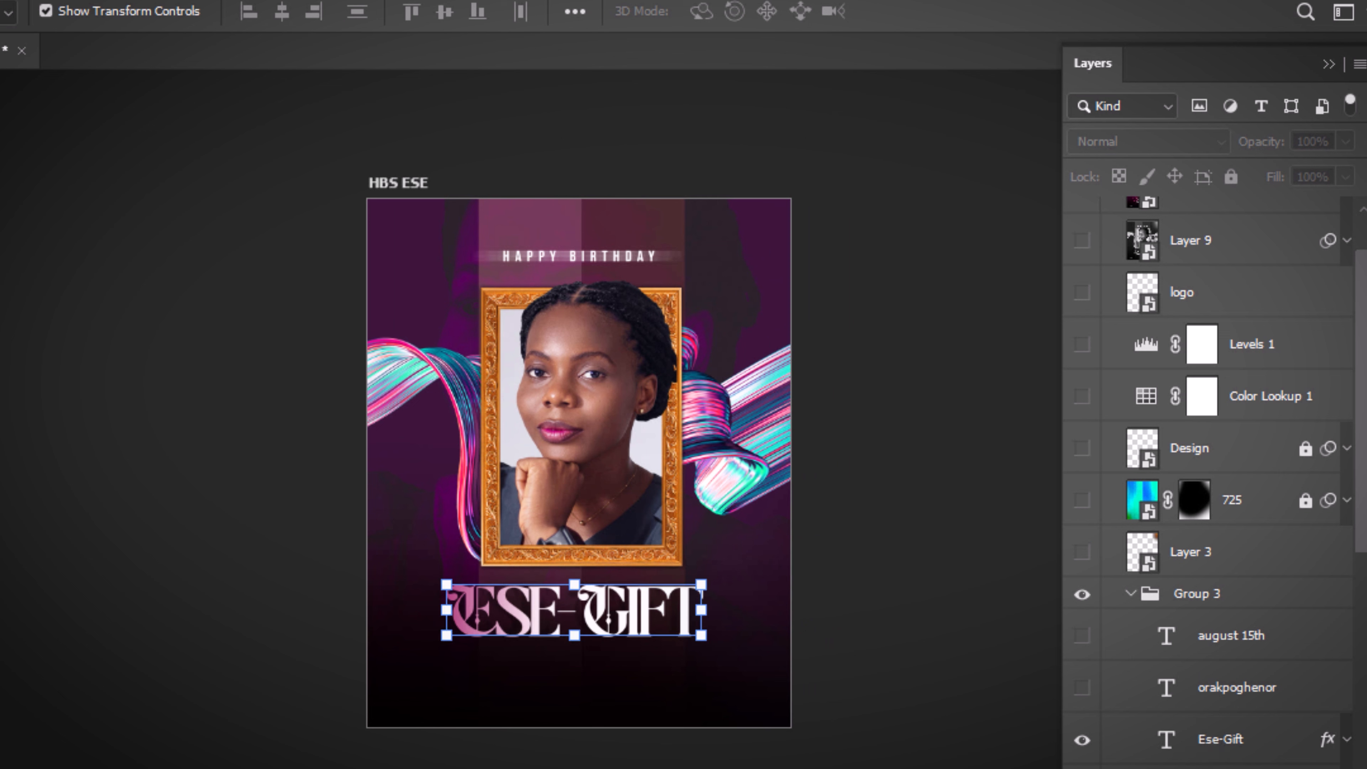
pyautogui.scroll(-3, 1346, 614)
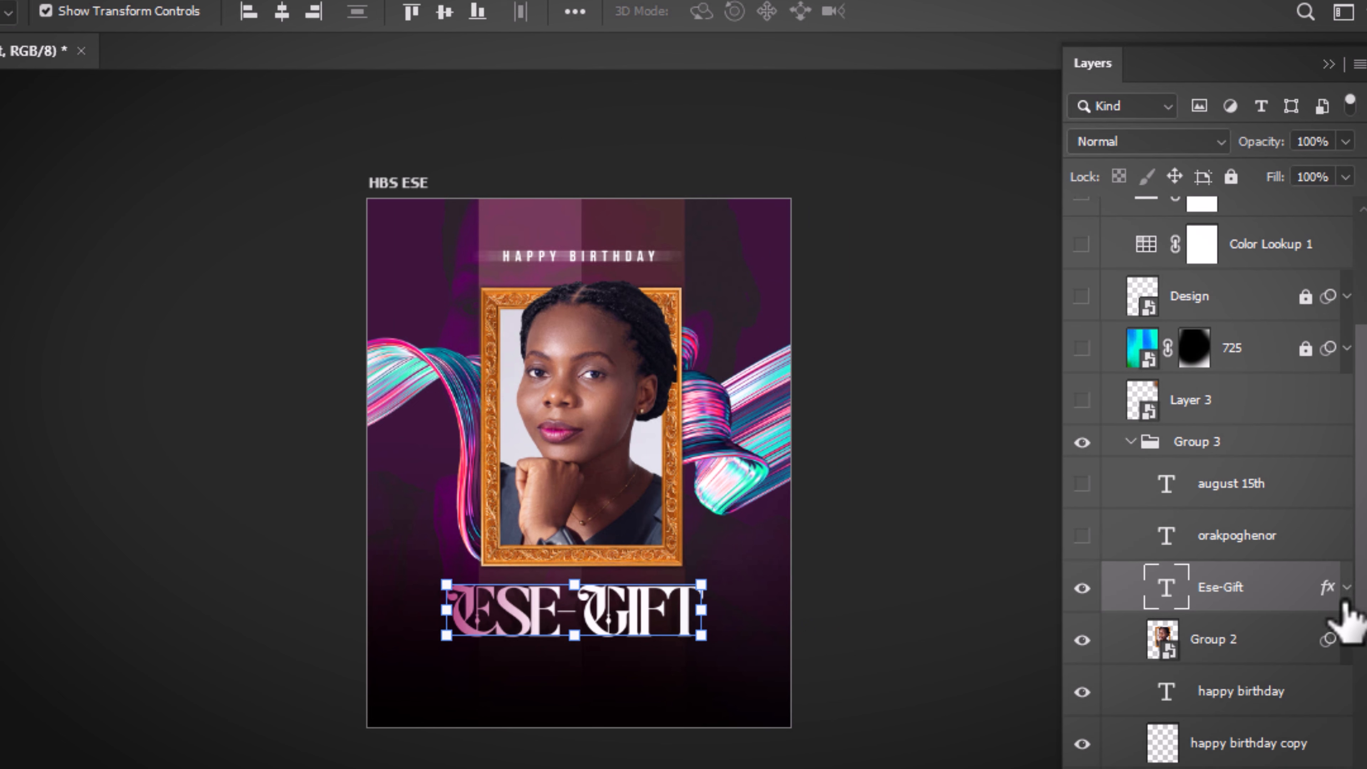
pyautogui.click(1346, 588)
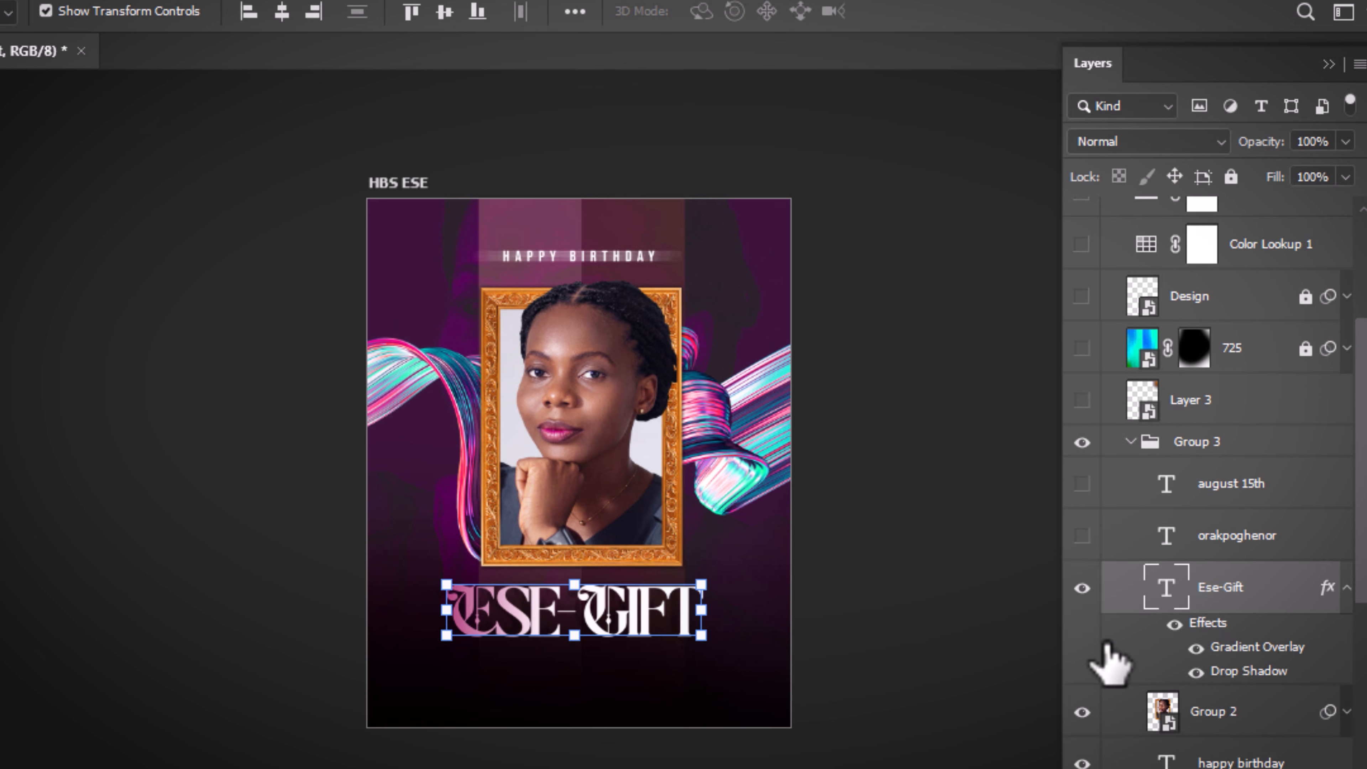
pyautogui.click(906, 651)
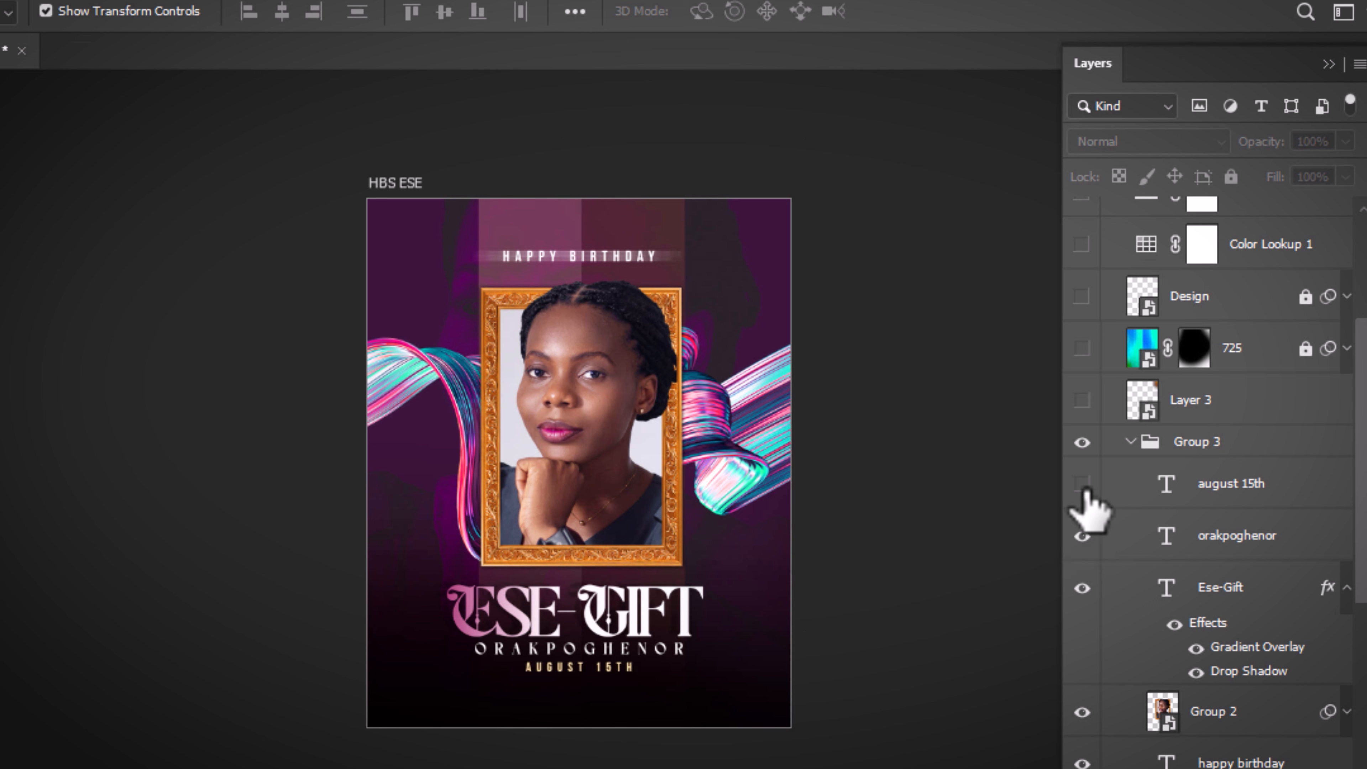
pyautogui.scroll(5, 1363, 285)
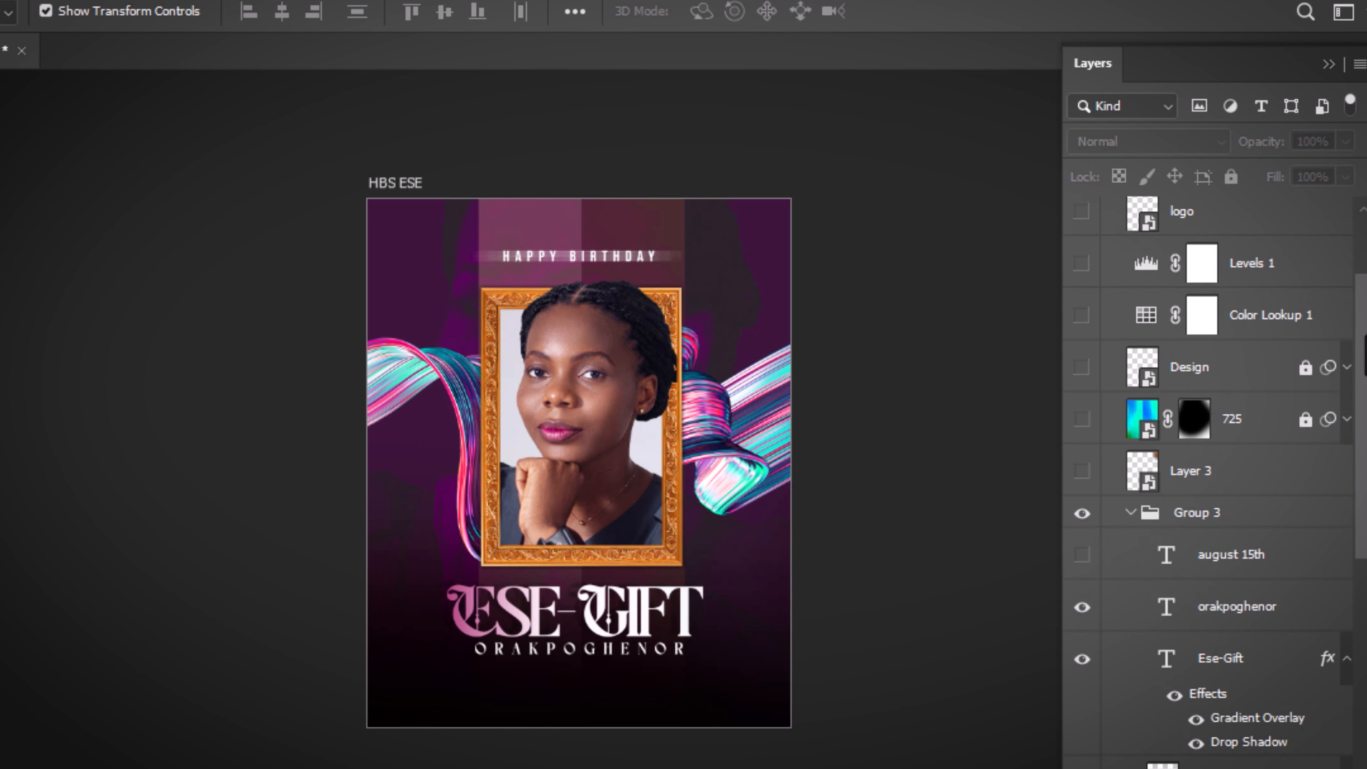
pyautogui.click(1082, 361)
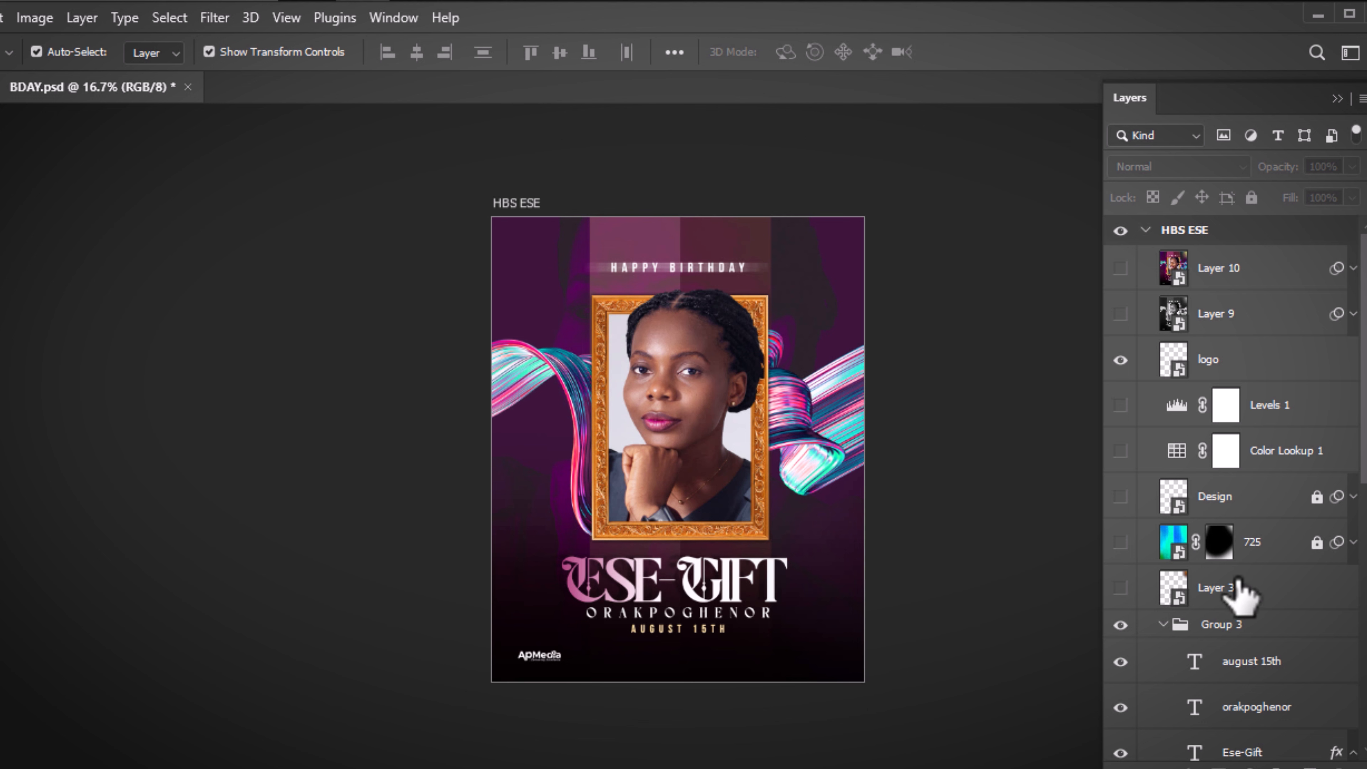
# Show Layer 3's orange glow, try Normal blend and a move, then undo both
pyautogui.click(1121, 590)
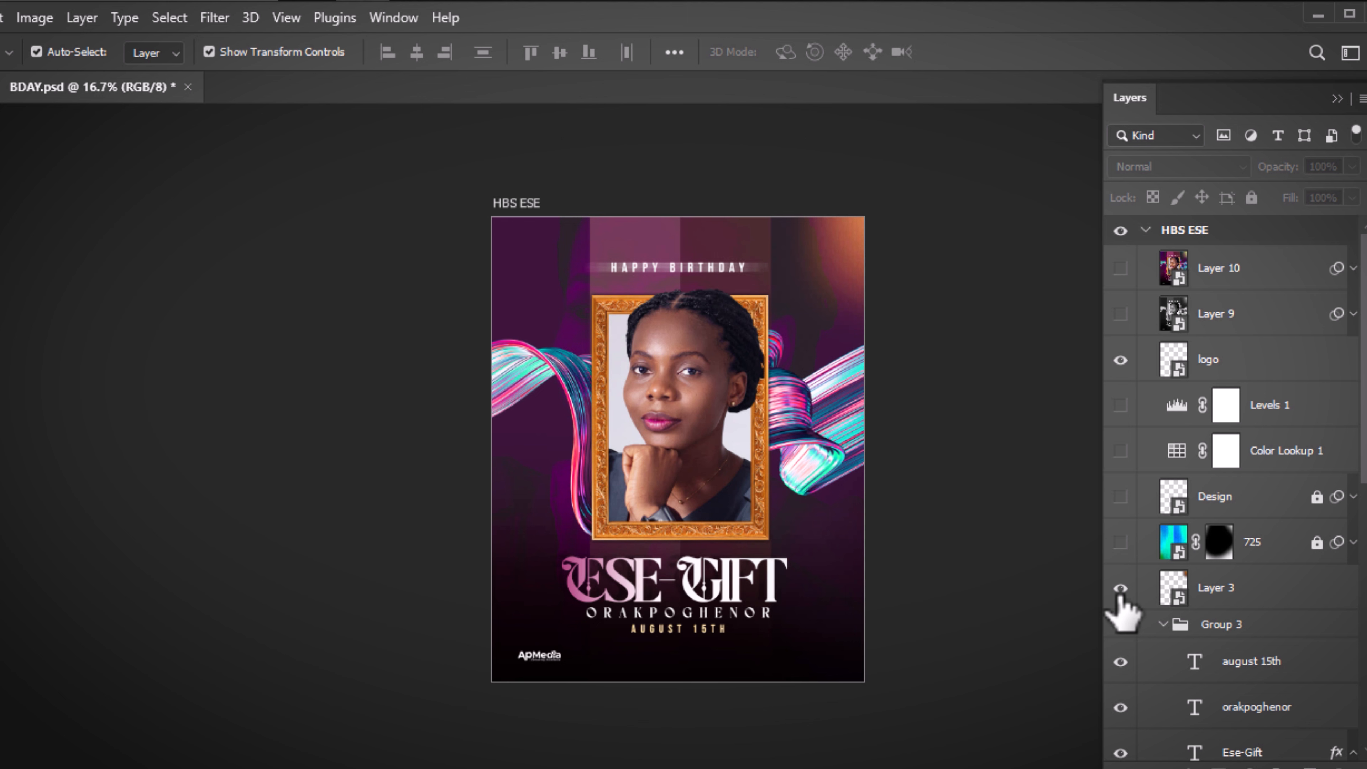
pyautogui.click(1216, 593)
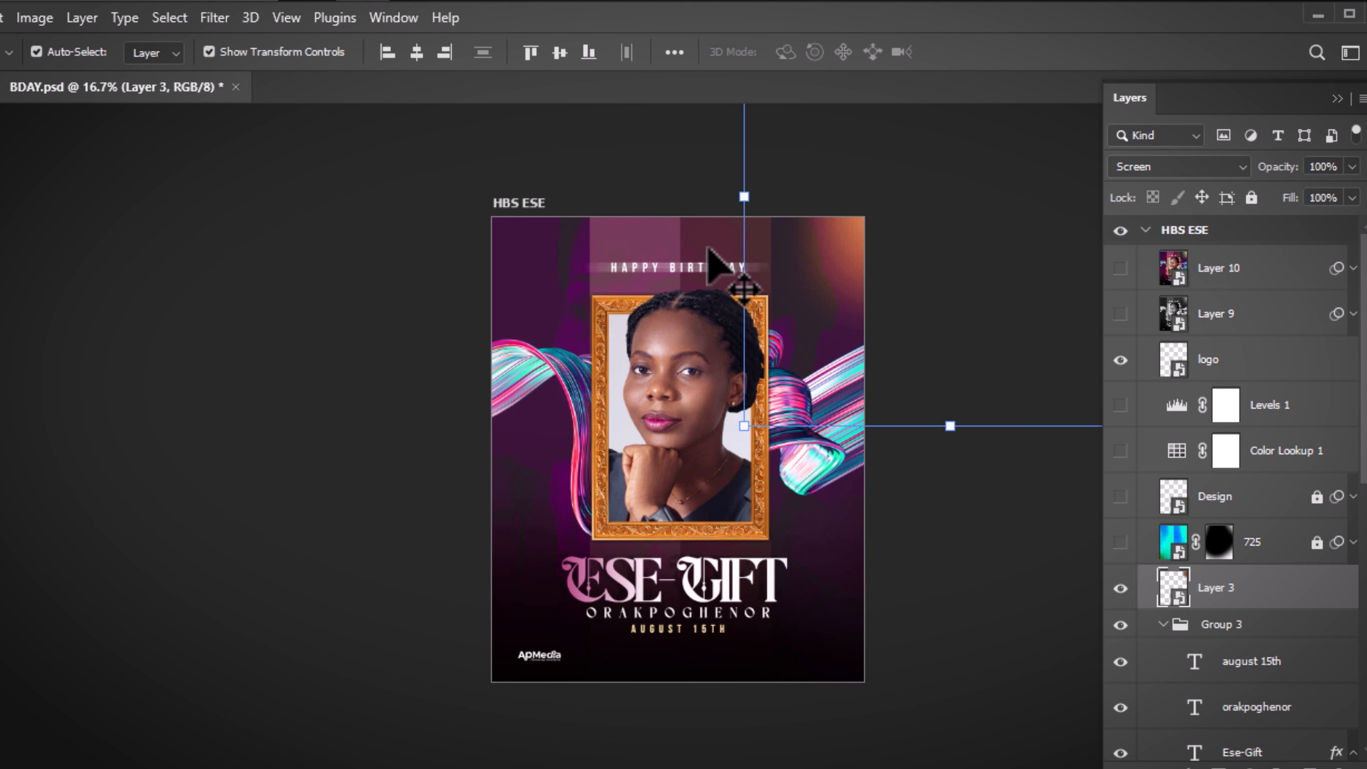
pyautogui.click(1226, 169)
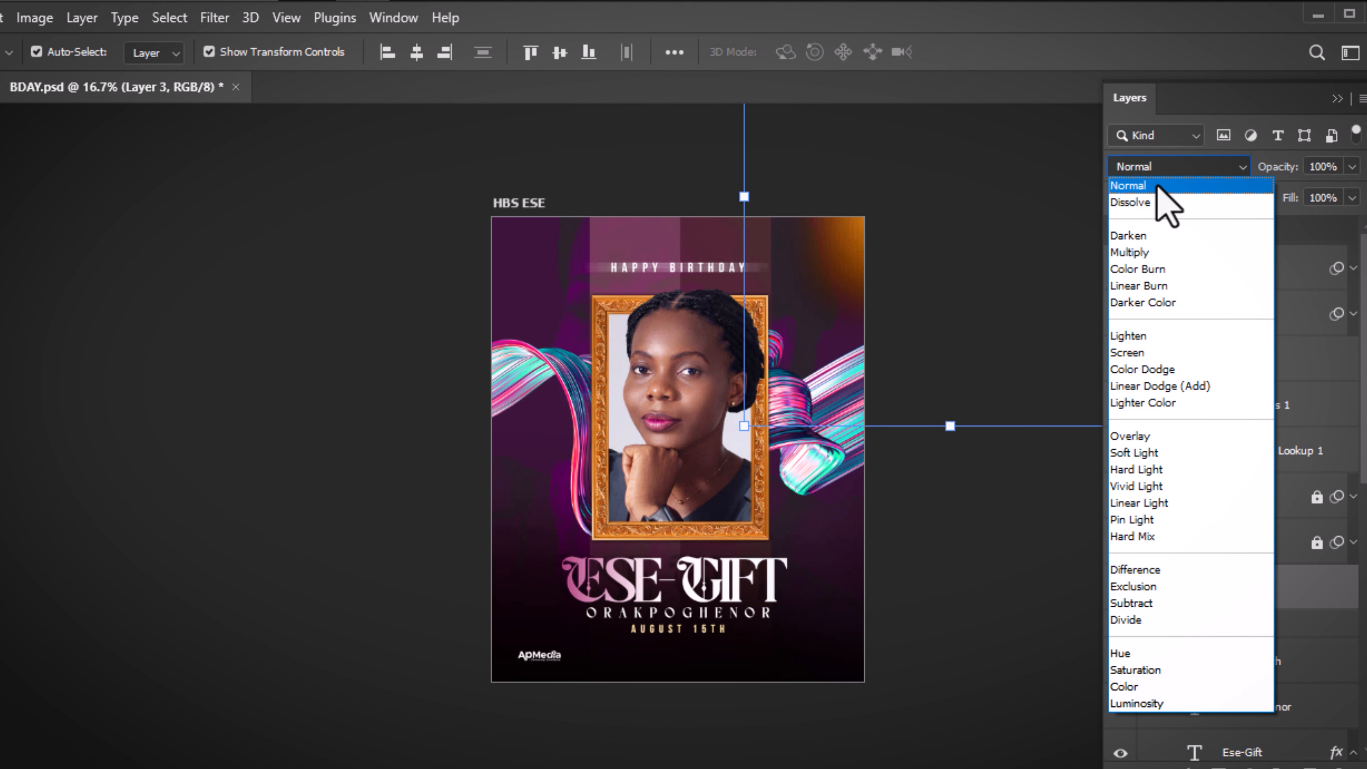
pyautogui.click(1127, 186)
pyautogui.moveTo(851, 253); pyautogui.dragTo(568, 482)
pyautogui.hotkey('ctrl', 'z')
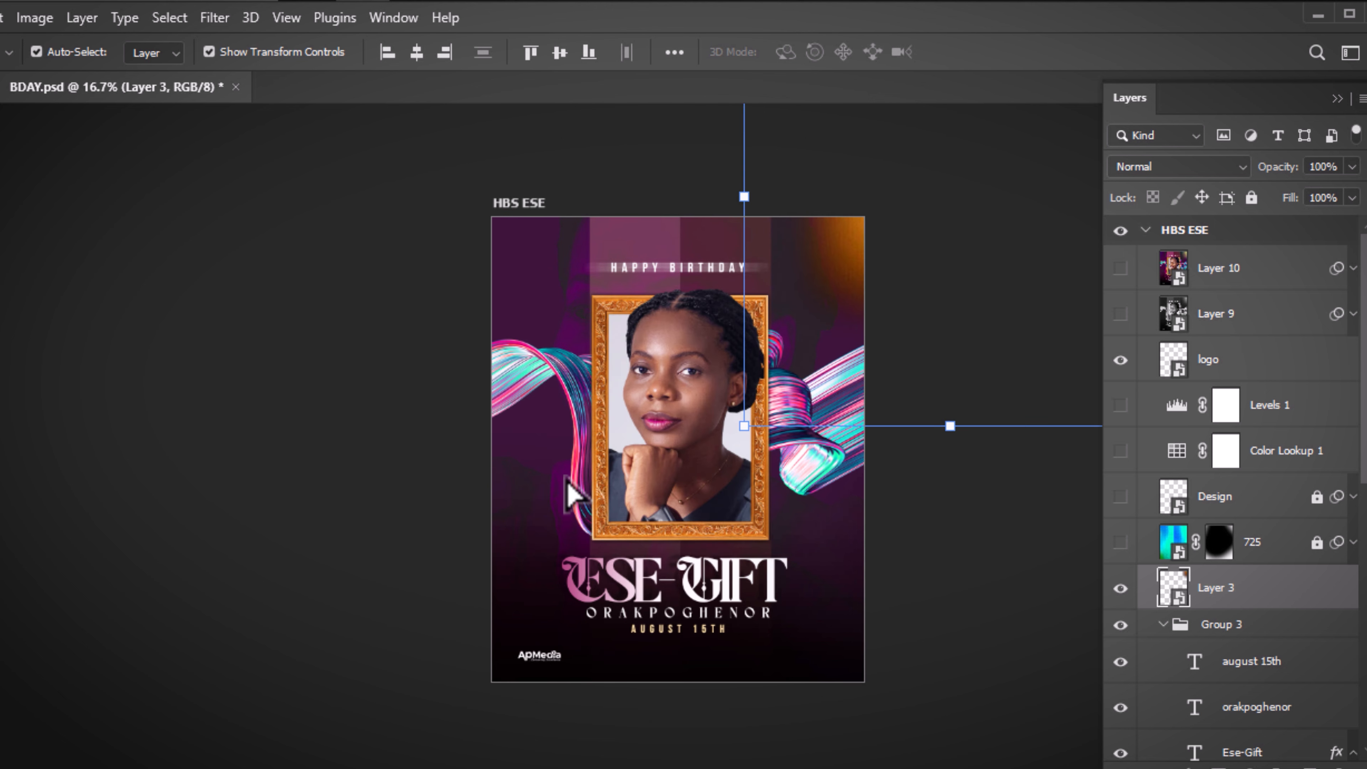
pyautogui.hotkey('ctrl', 'z')
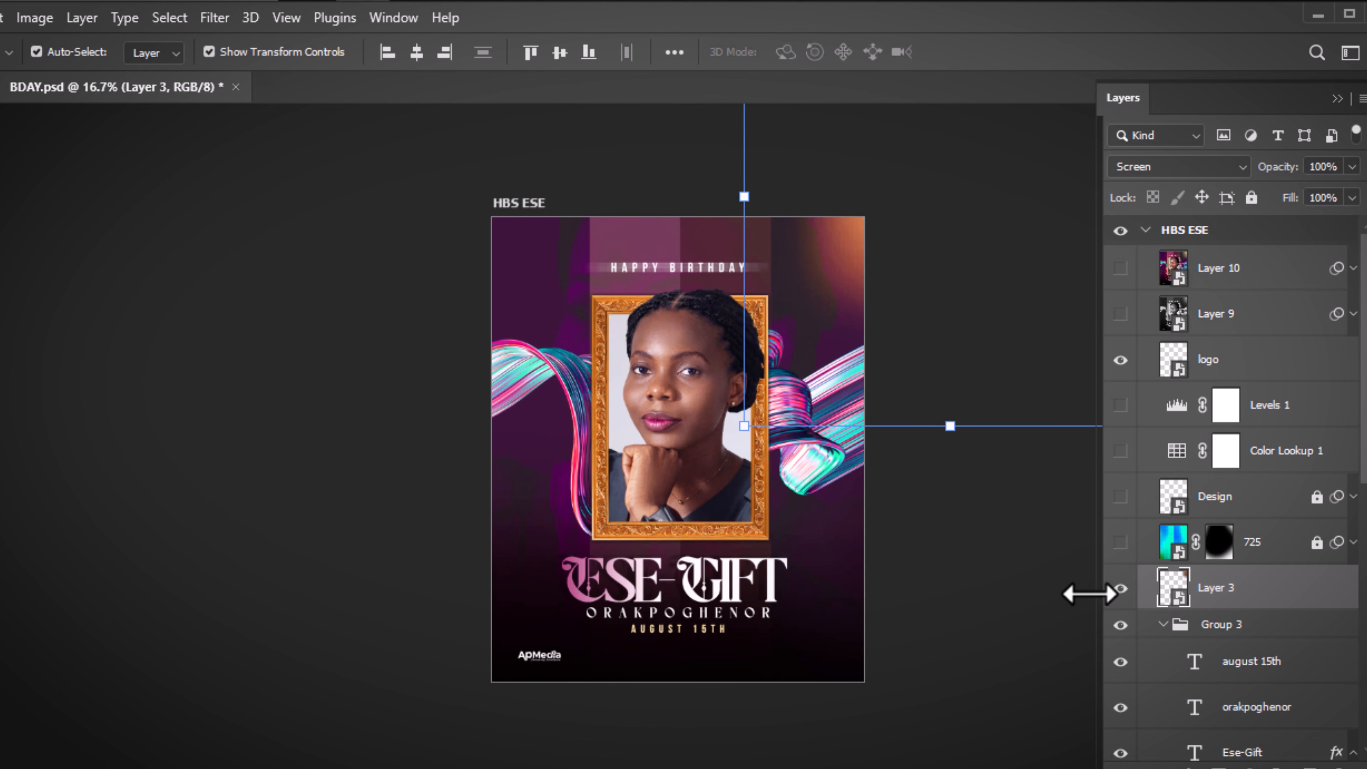
pyautogui.moveTo(1088, 594); pyautogui.dragTo(1081, 594)
pyautogui.click(1047, 611)
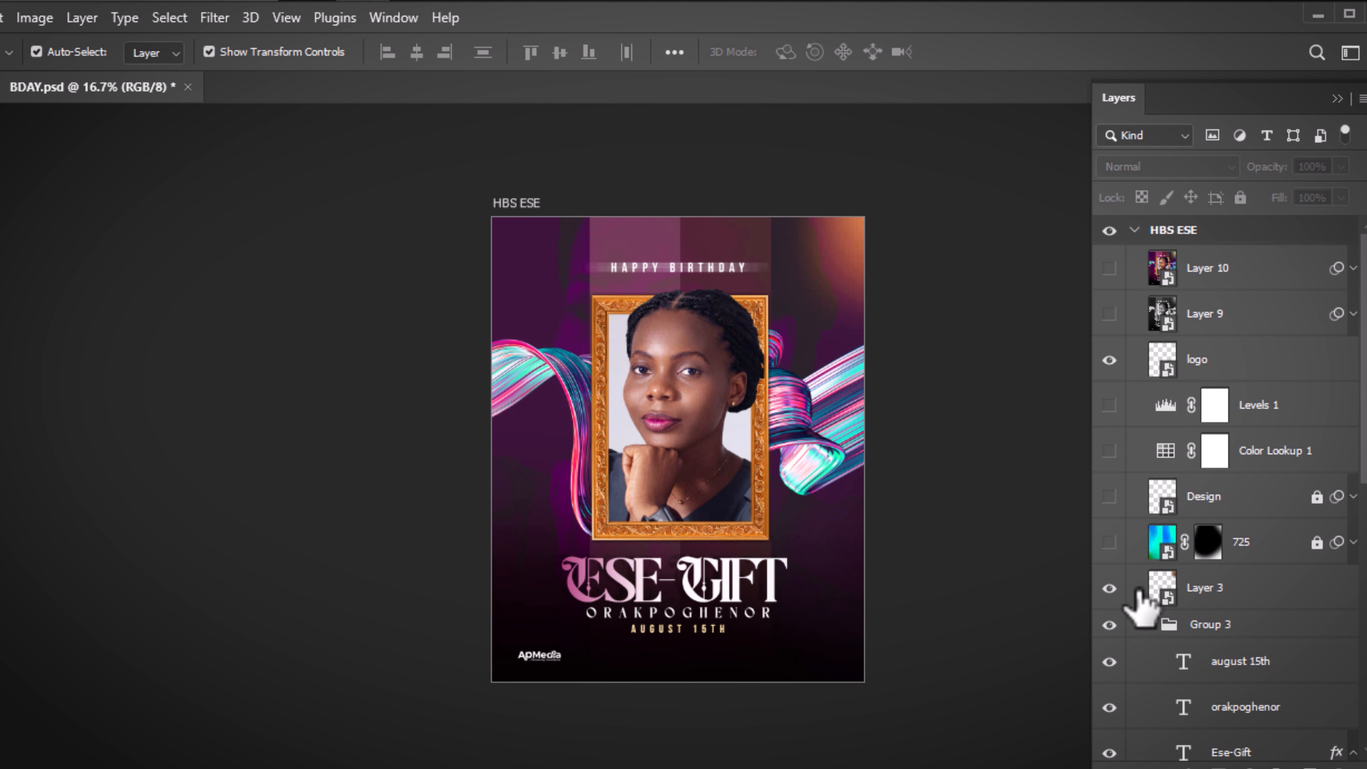
# Show the 725 streak layer, set its blend mode to Normal, and bring up its mask options
pyautogui.click(1108, 542)
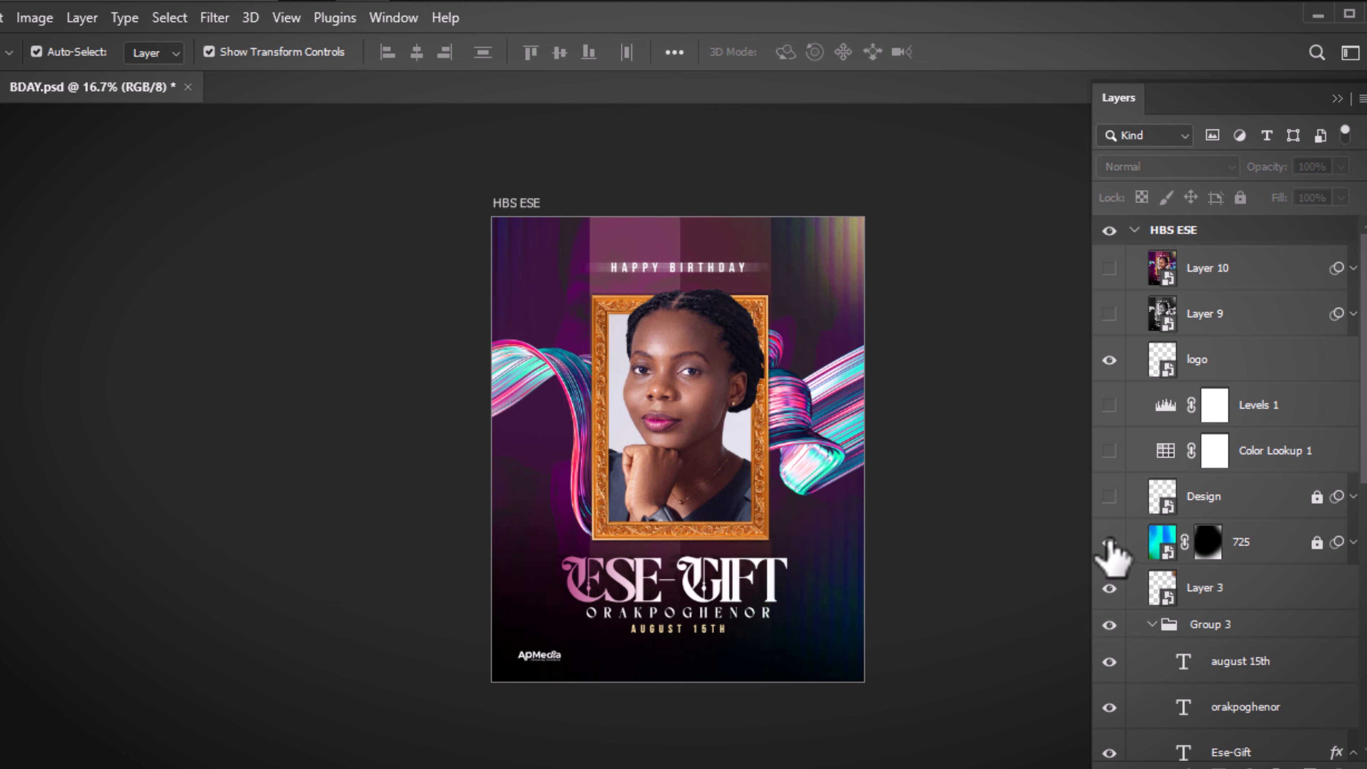
pyautogui.click(1108, 542)
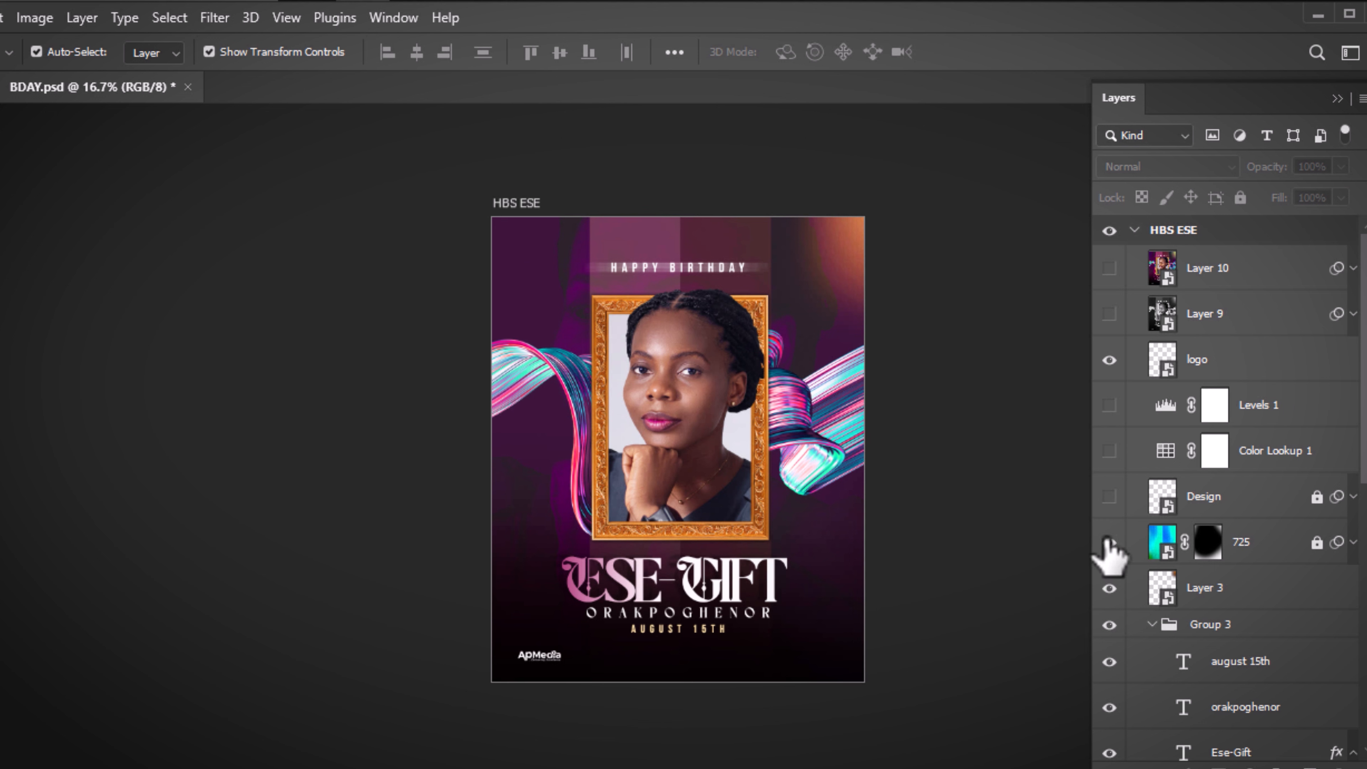
pyautogui.click(1108, 543)
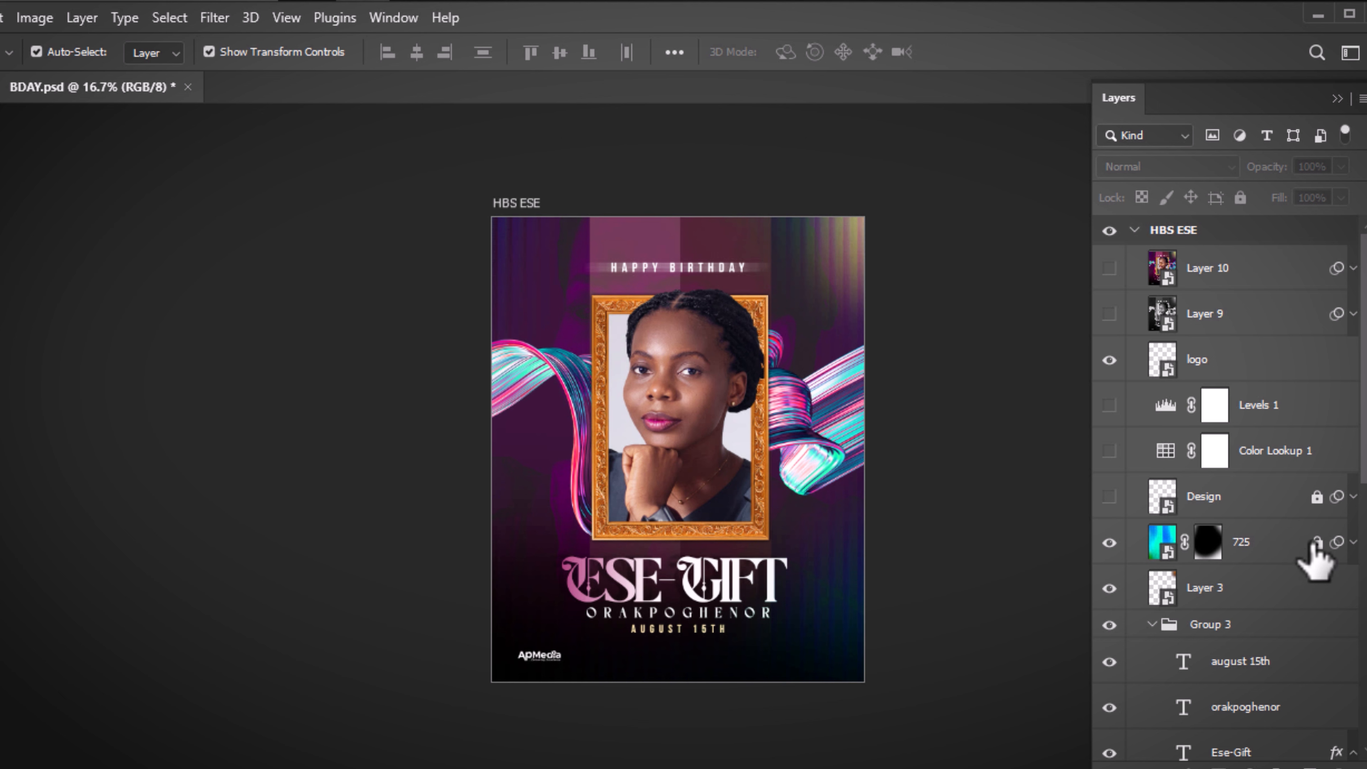
pyautogui.click(1292, 544)
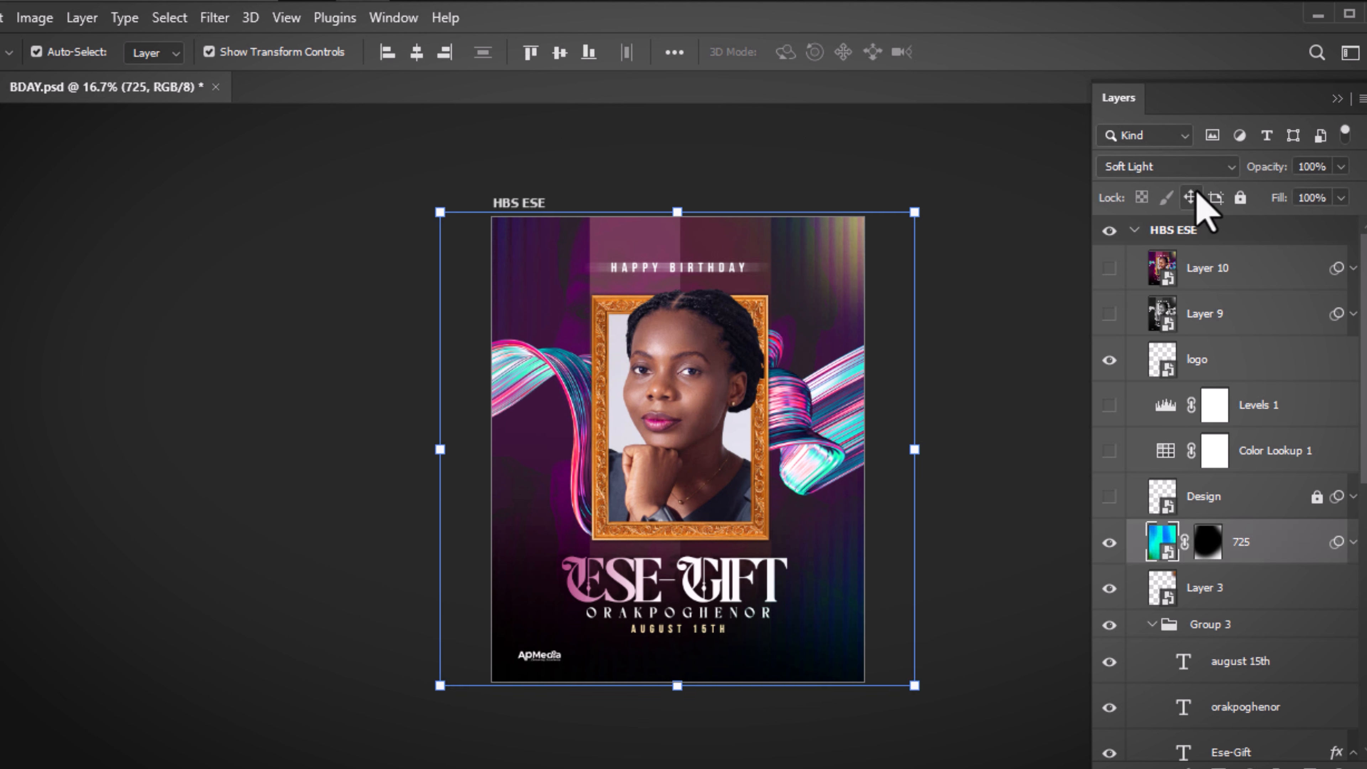
pyautogui.click(1204, 167)
pyautogui.click(1155, 181)
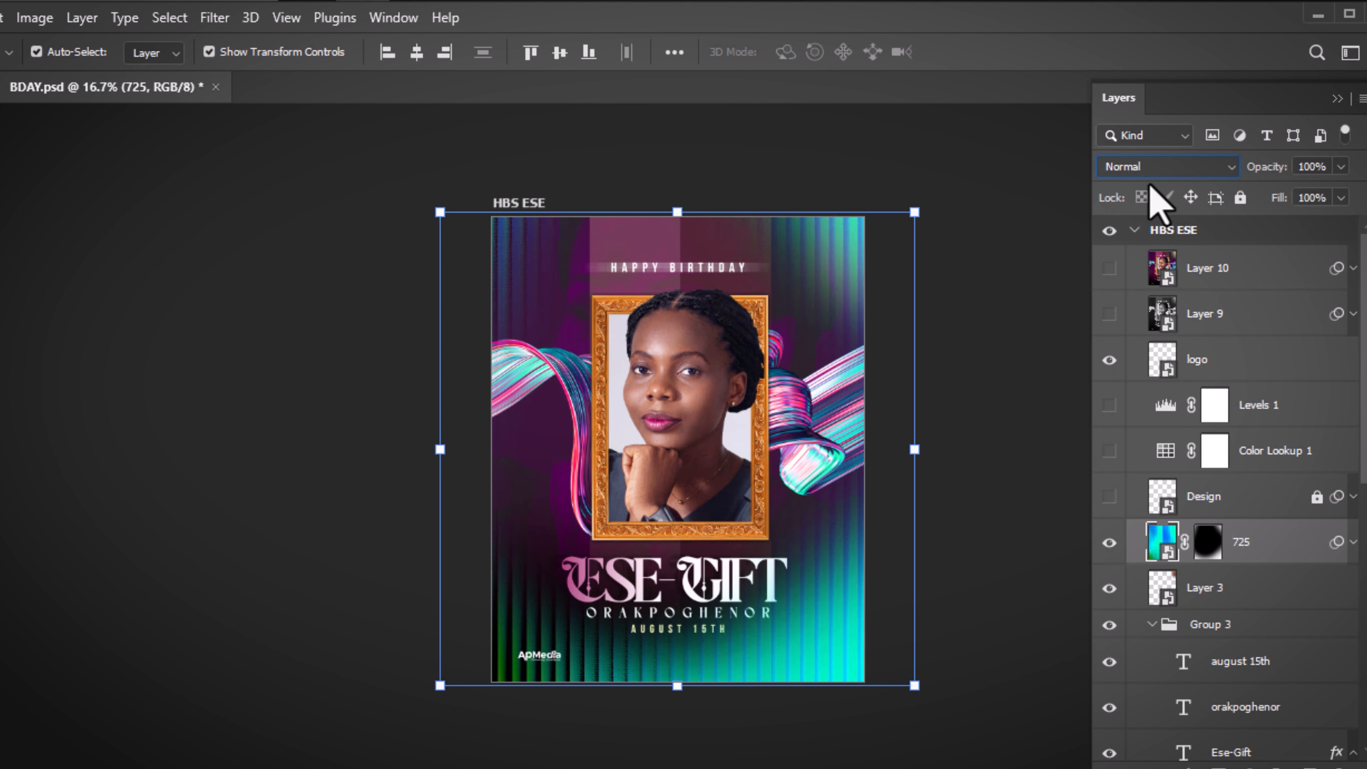
pyautogui.click(1284, 555)
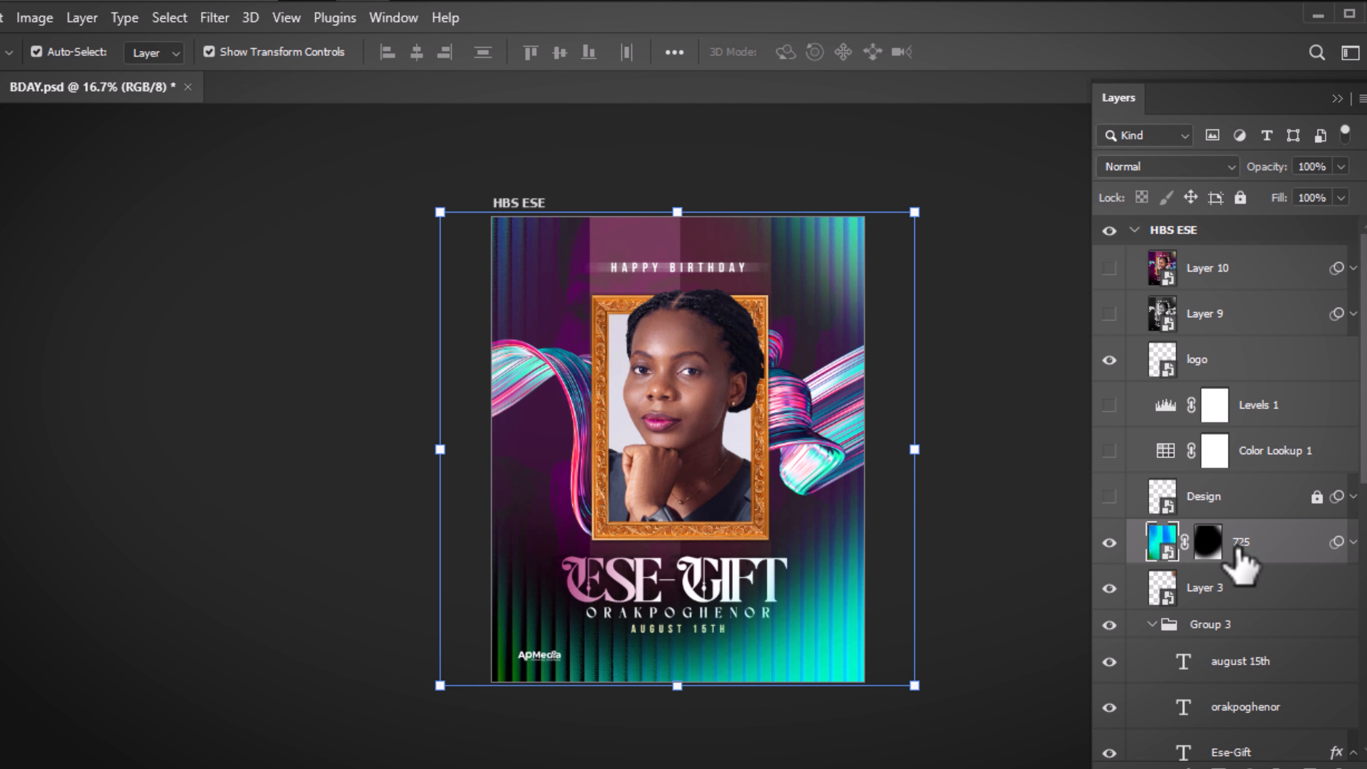
pyautogui.rightClick(1205, 539)
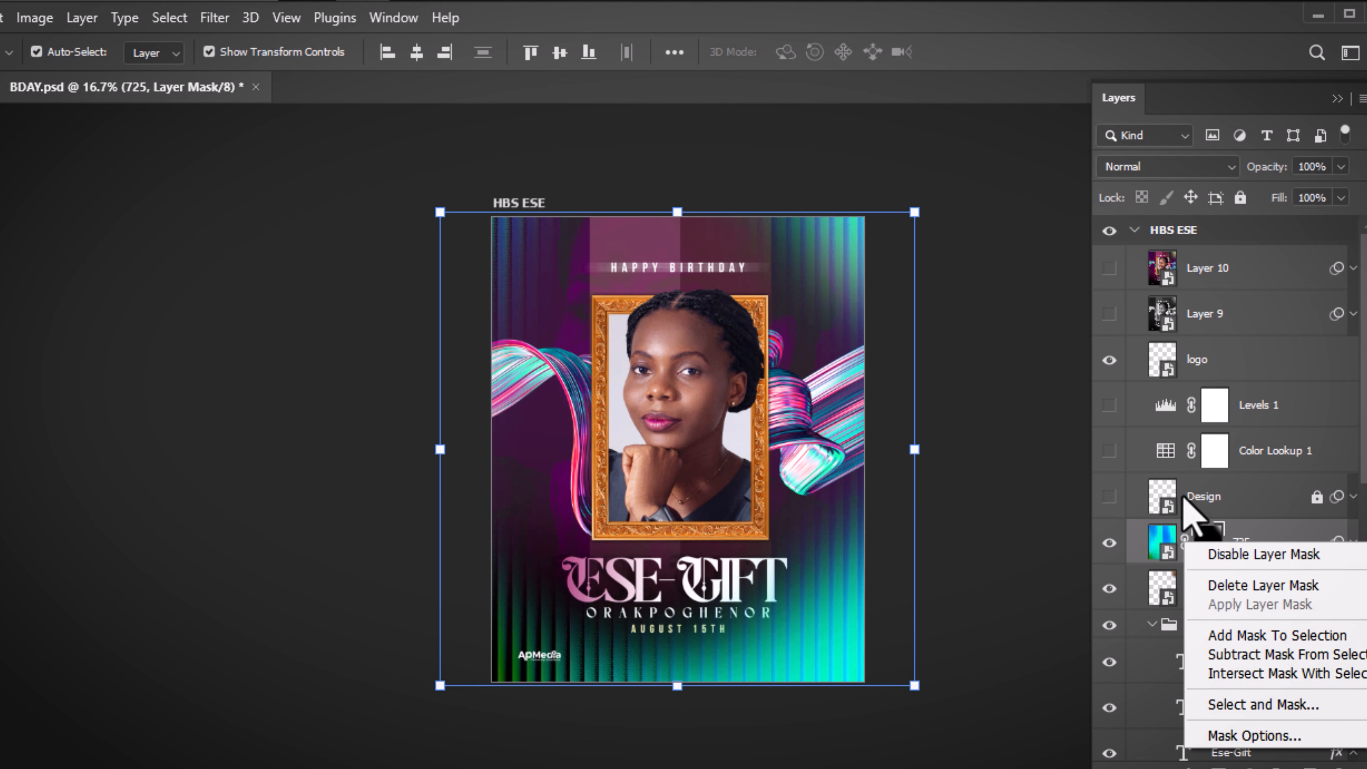
# Disable the 725 layer's mask and reposition its streak texture to cover the artboard
pyautogui.click(1238, 555)
pyautogui.click(1016, 458)
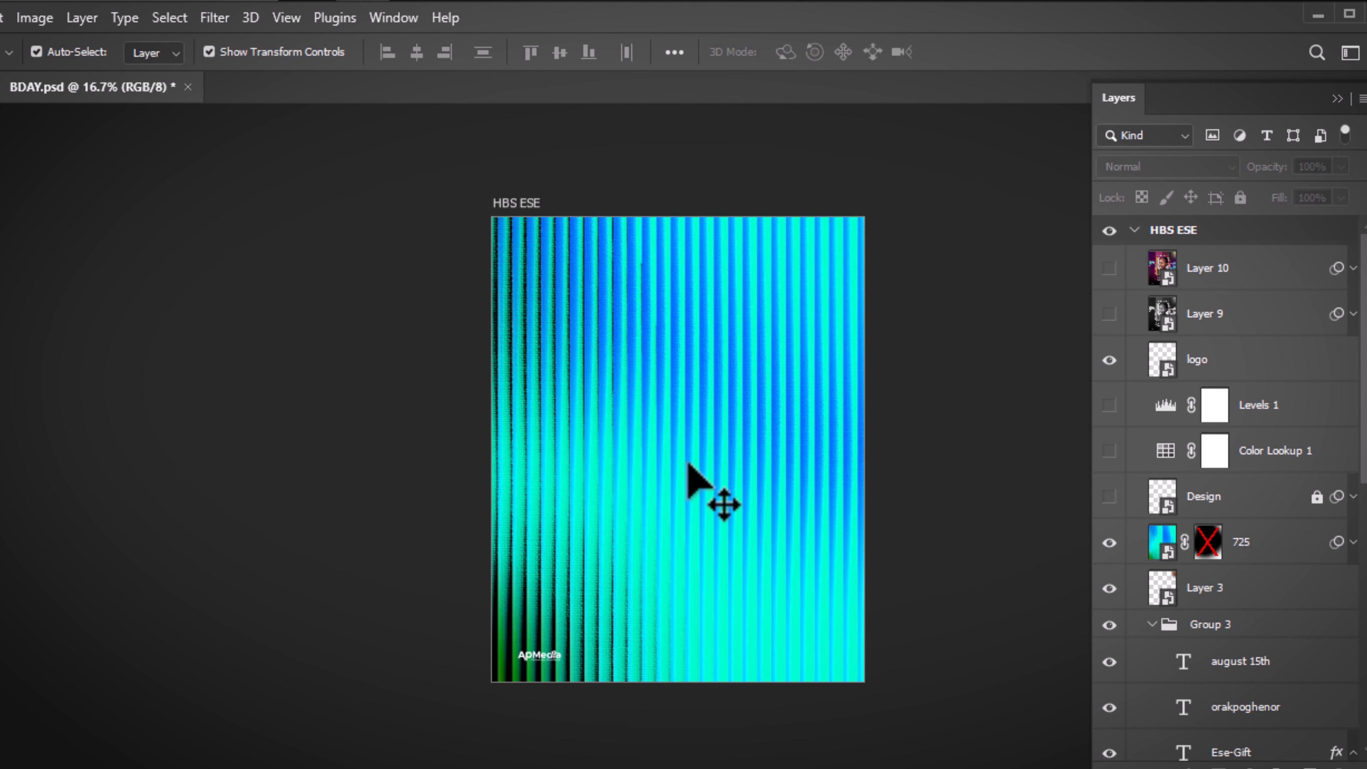
pyautogui.moveTo(690, 467); pyautogui.dragTo(717, 498)
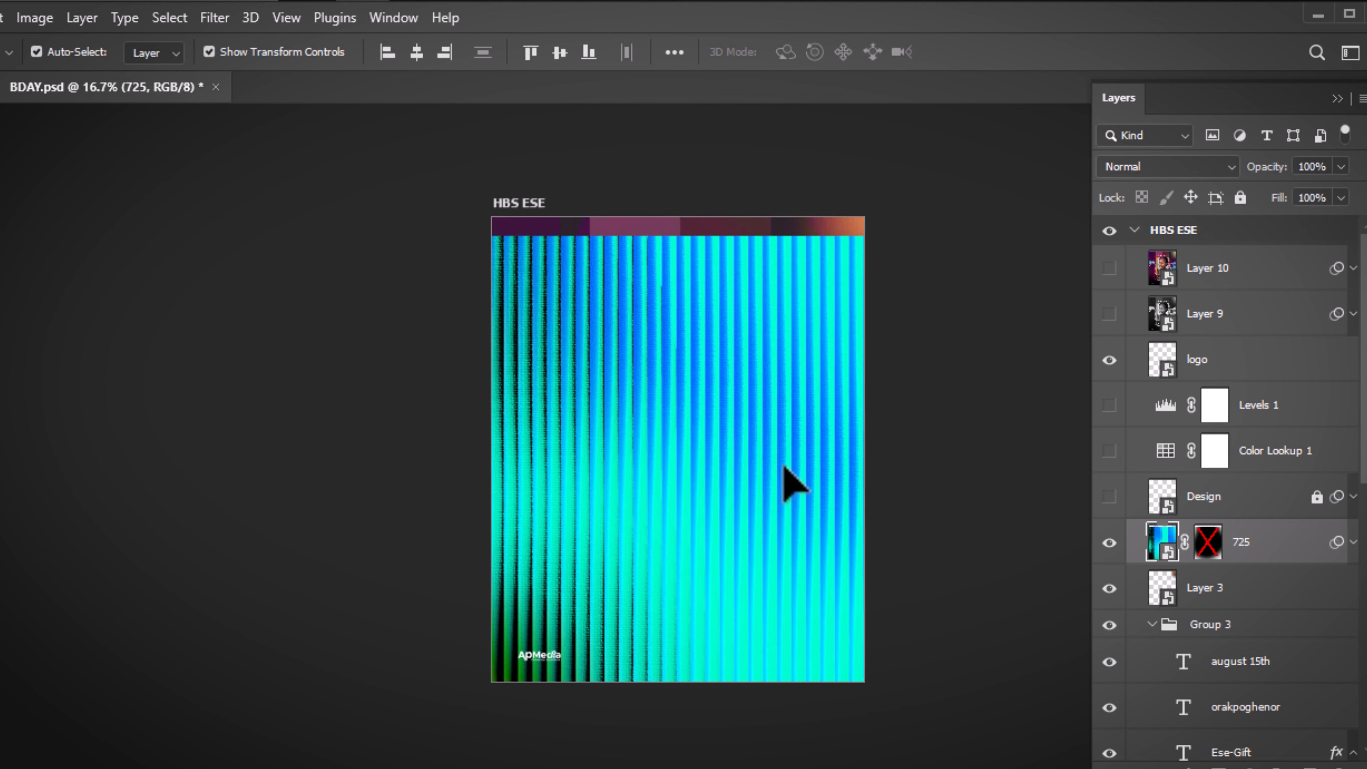
pyautogui.moveTo(794, 479); pyautogui.dragTo(788, 445)
pyautogui.hotkey('ctrl', 'z')
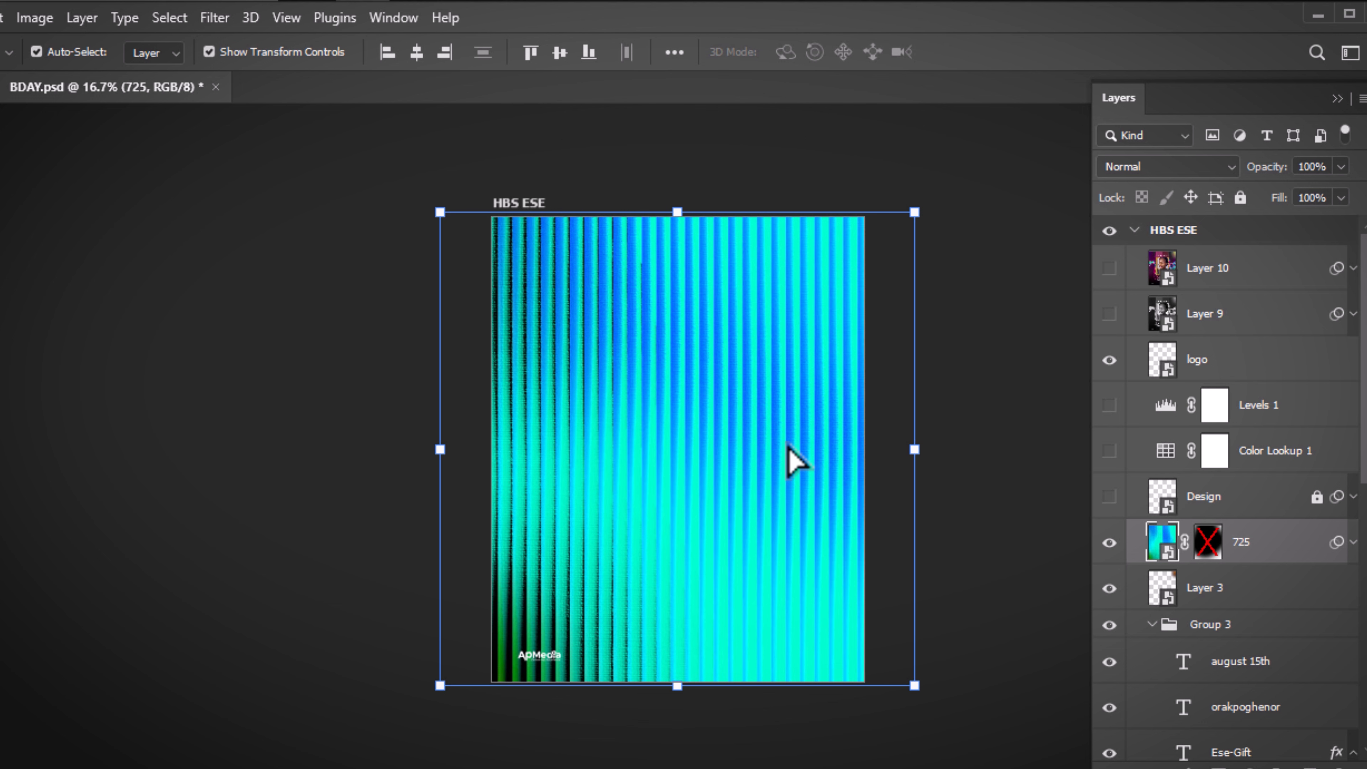
pyautogui.moveTo(623, 316); pyautogui.dragTo(770, 305)
pyautogui.moveTo(765, 356); pyautogui.dragTo(677, 373)
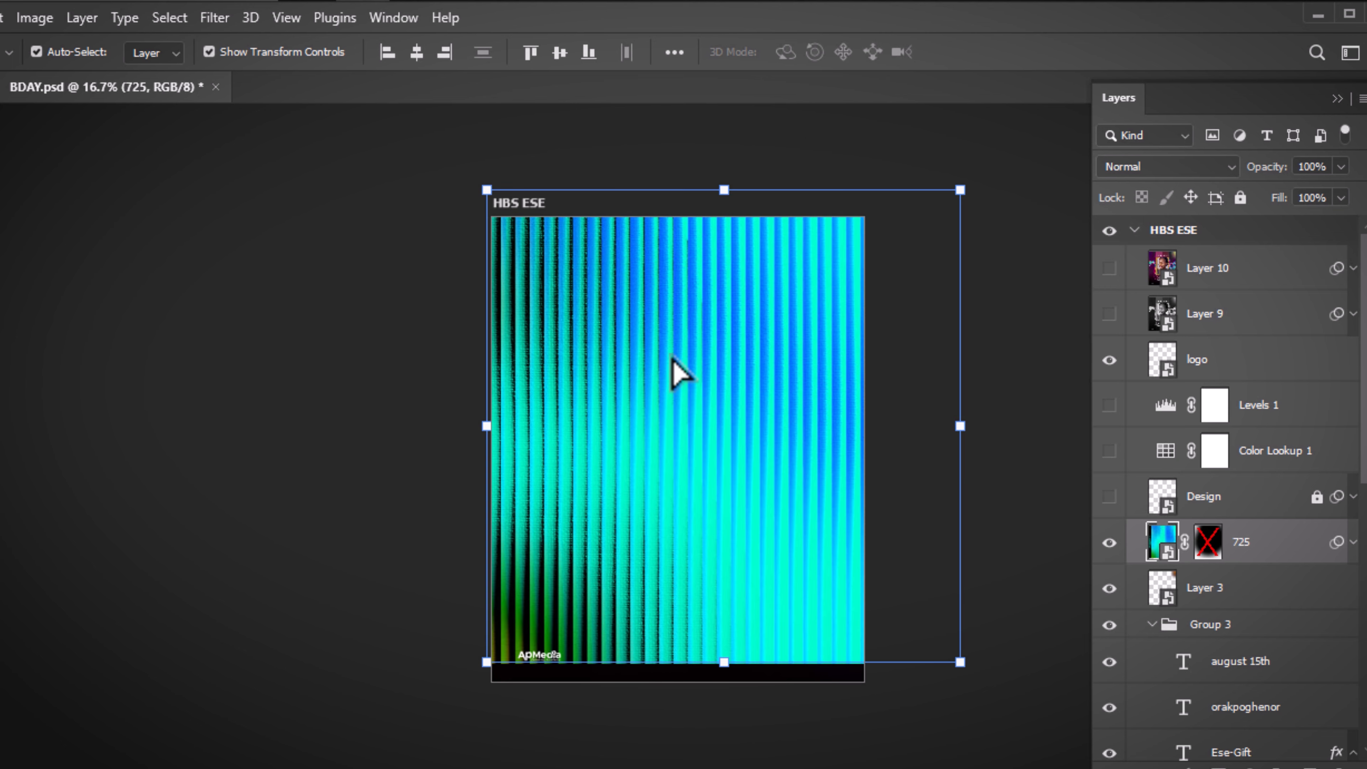
# Re-enable the 725 layer's mask so the streaks fade at the edges
pyautogui.click(1010, 462)
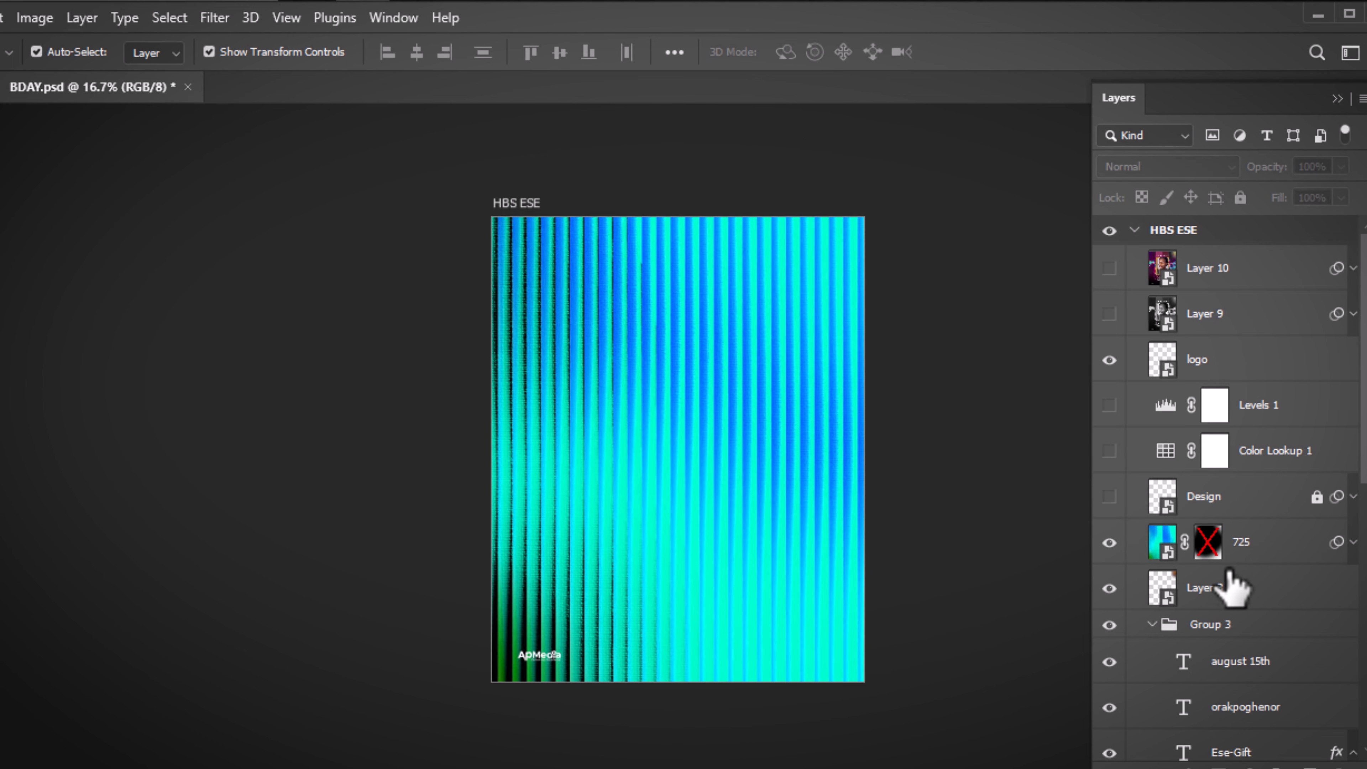
pyautogui.keyDown('shift'); pyautogui.click(1206, 543); pyautogui.keyUp('shift')
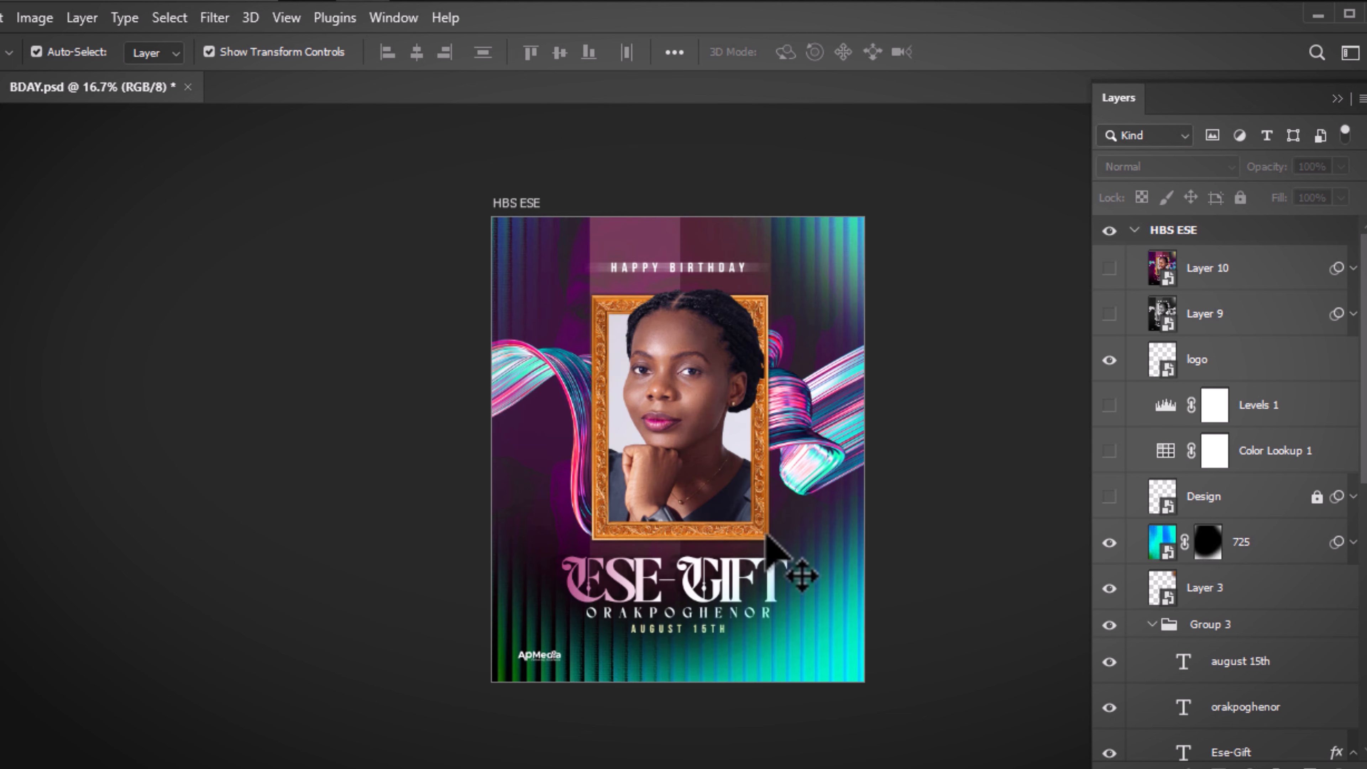
pyautogui.press('ctrl')
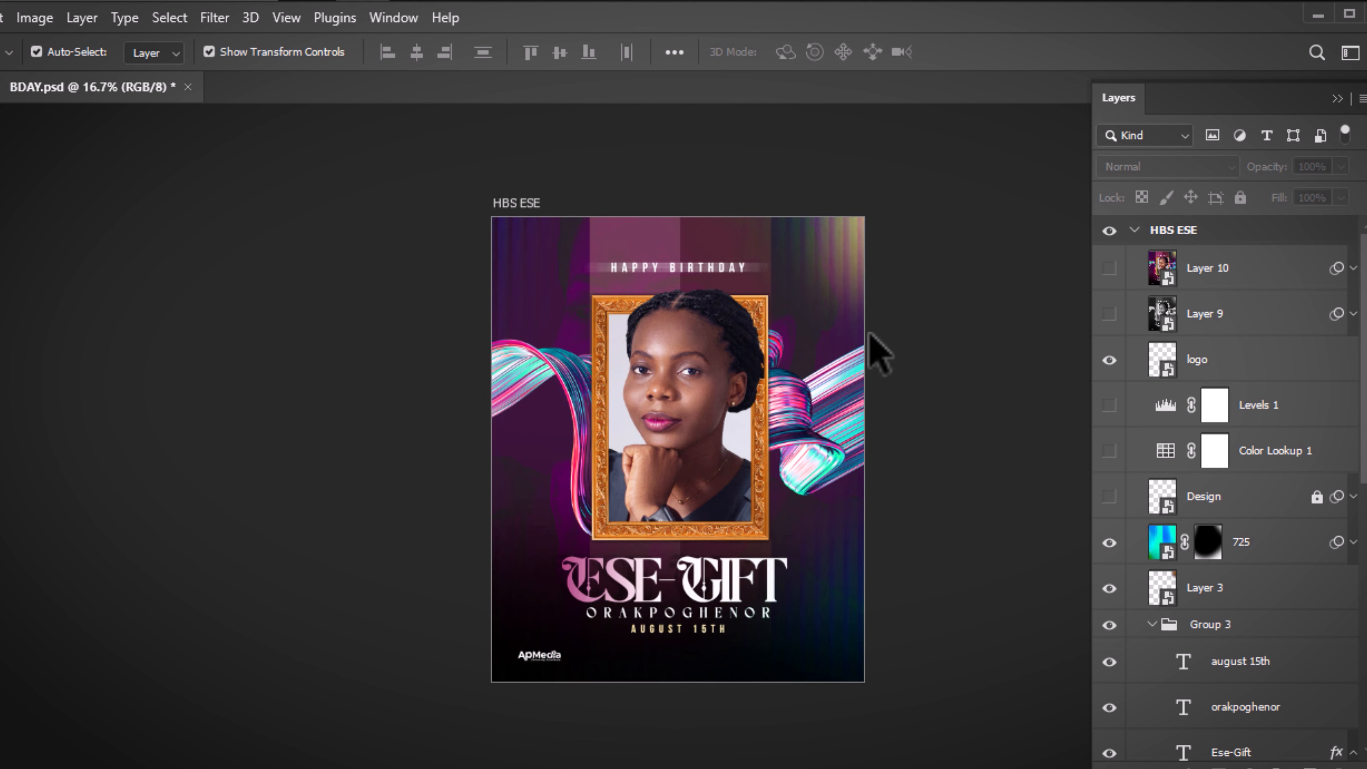
pyautogui.click(1262, 547)
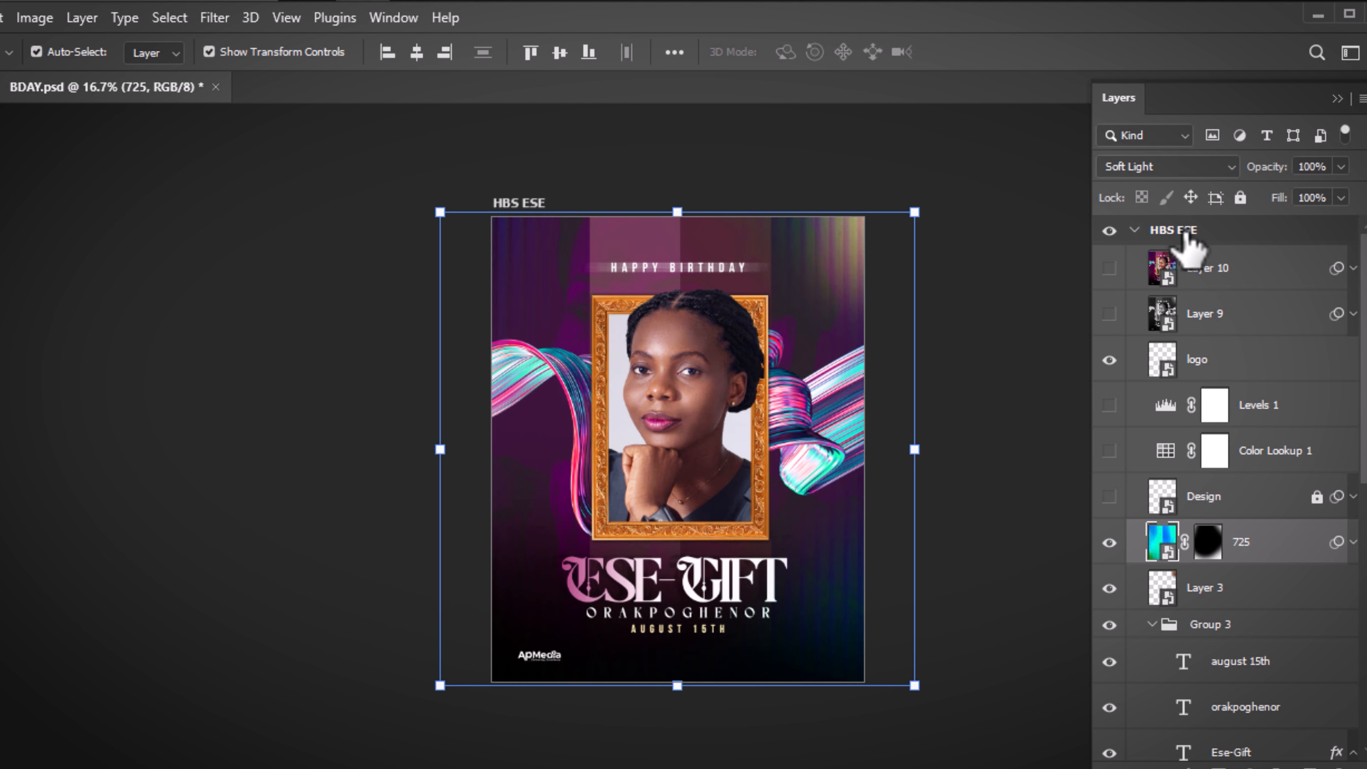
pyautogui.click(1168, 167)
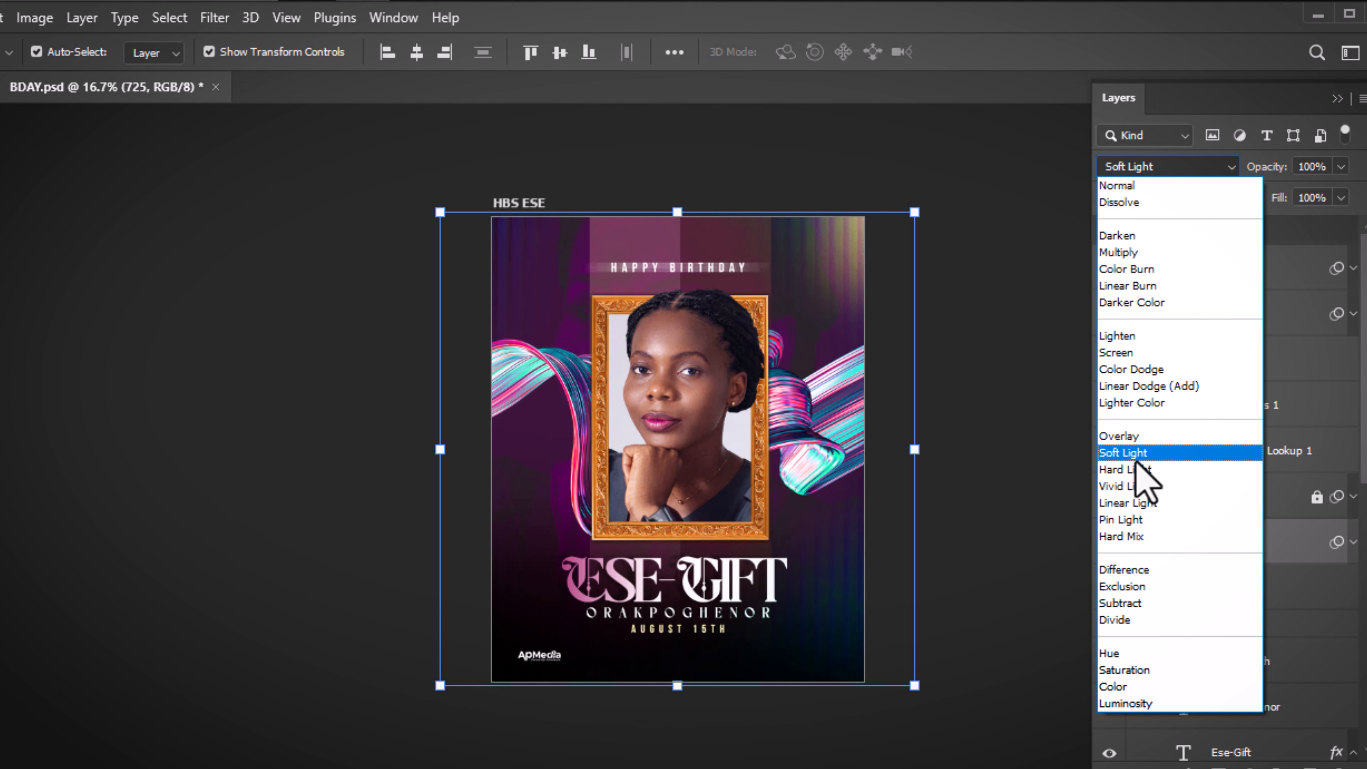
pyautogui.click(1011, 342)
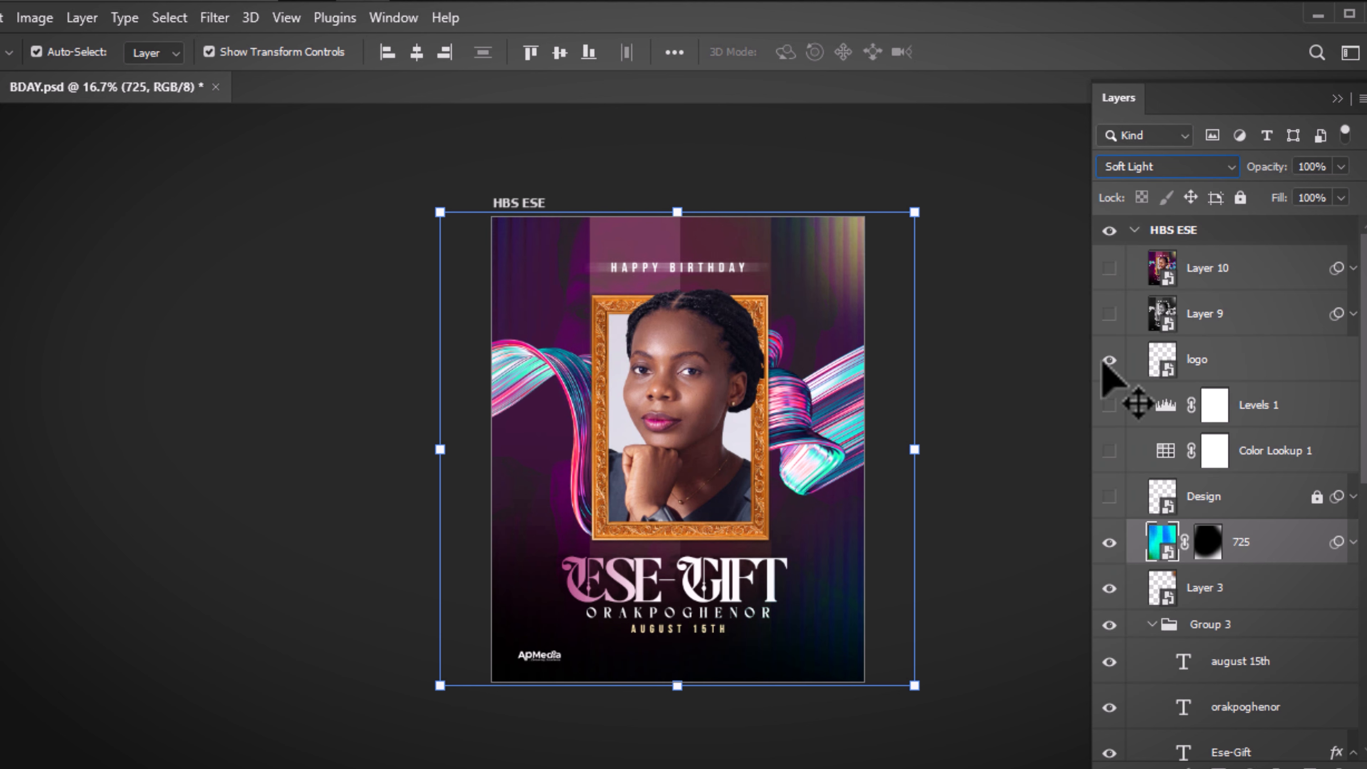
pyautogui.click(992, 387)
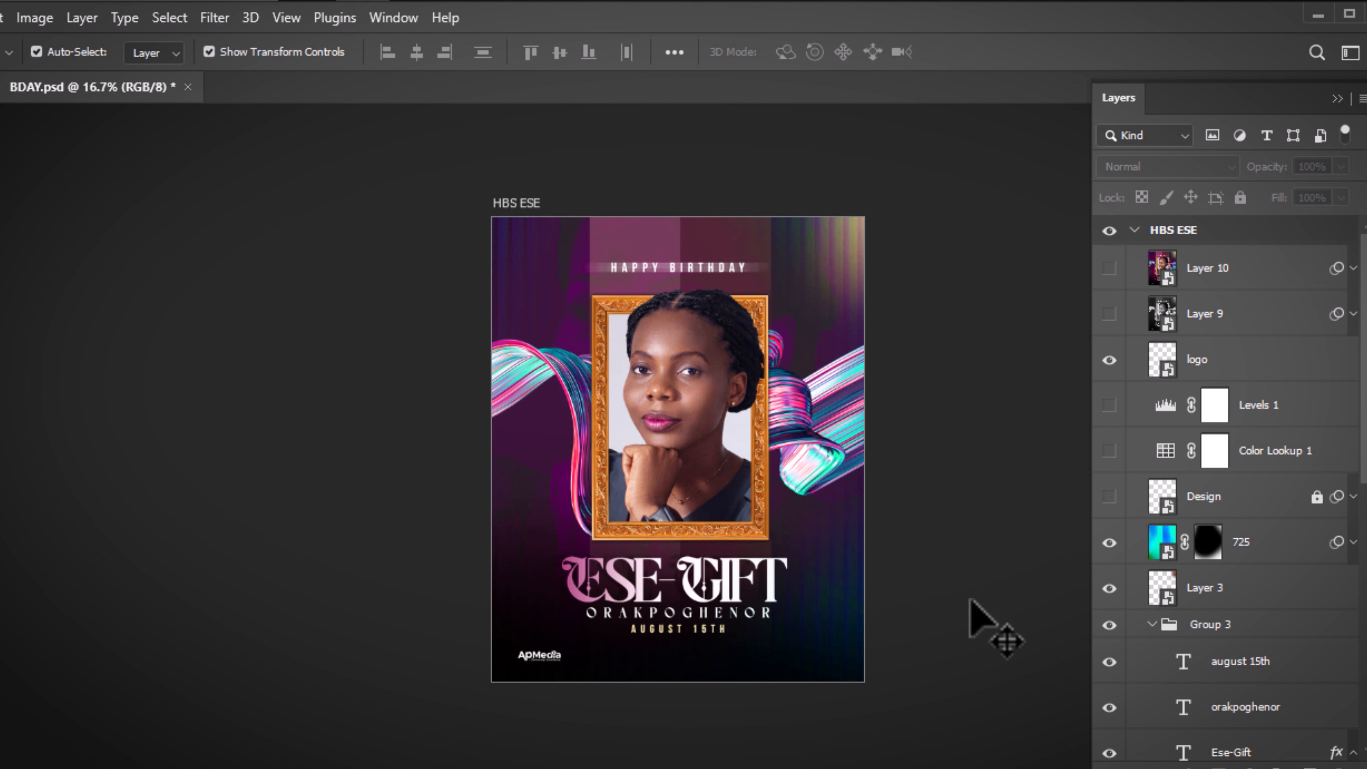
pyautogui.click(1109, 542)
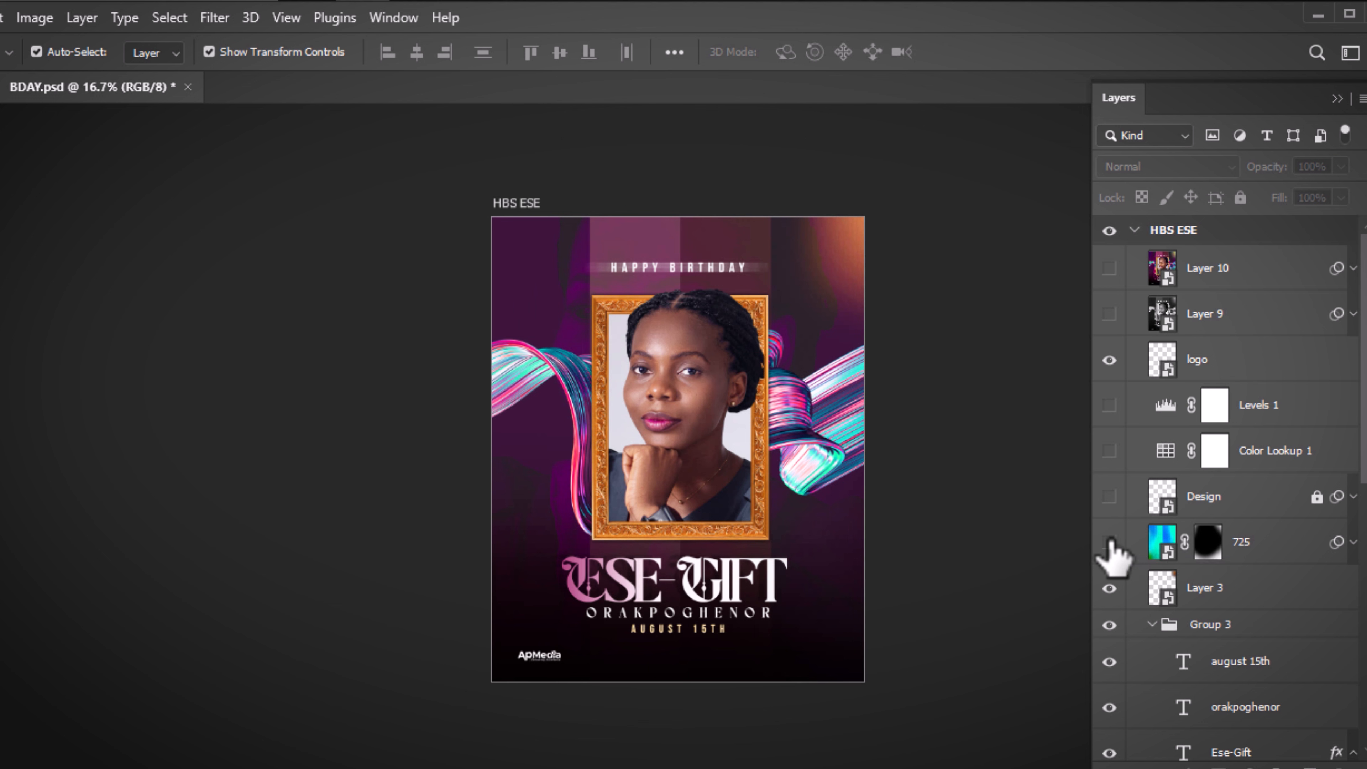
pyautogui.click(1109, 542)
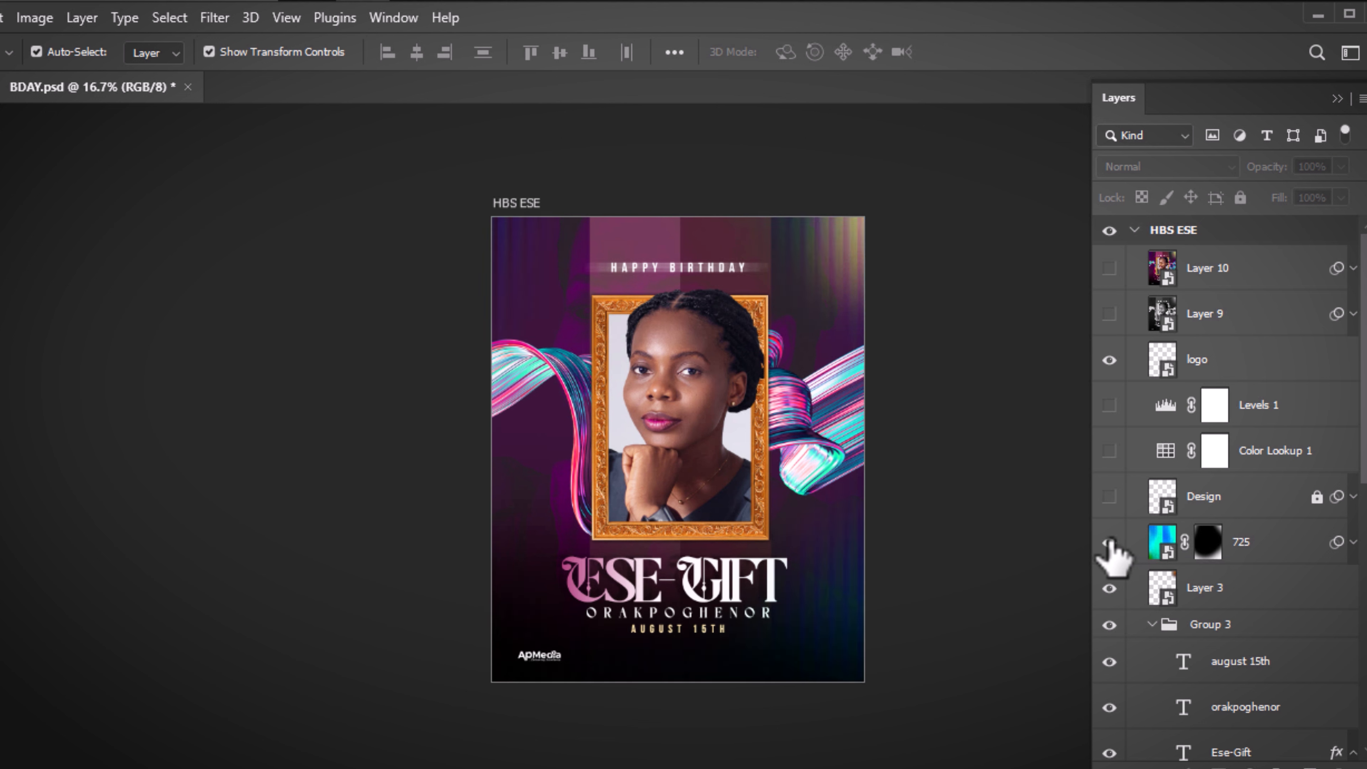
# Show the Design layer's 3D icon at the lower right, undoing a trial move
pyautogui.click(1110, 497)
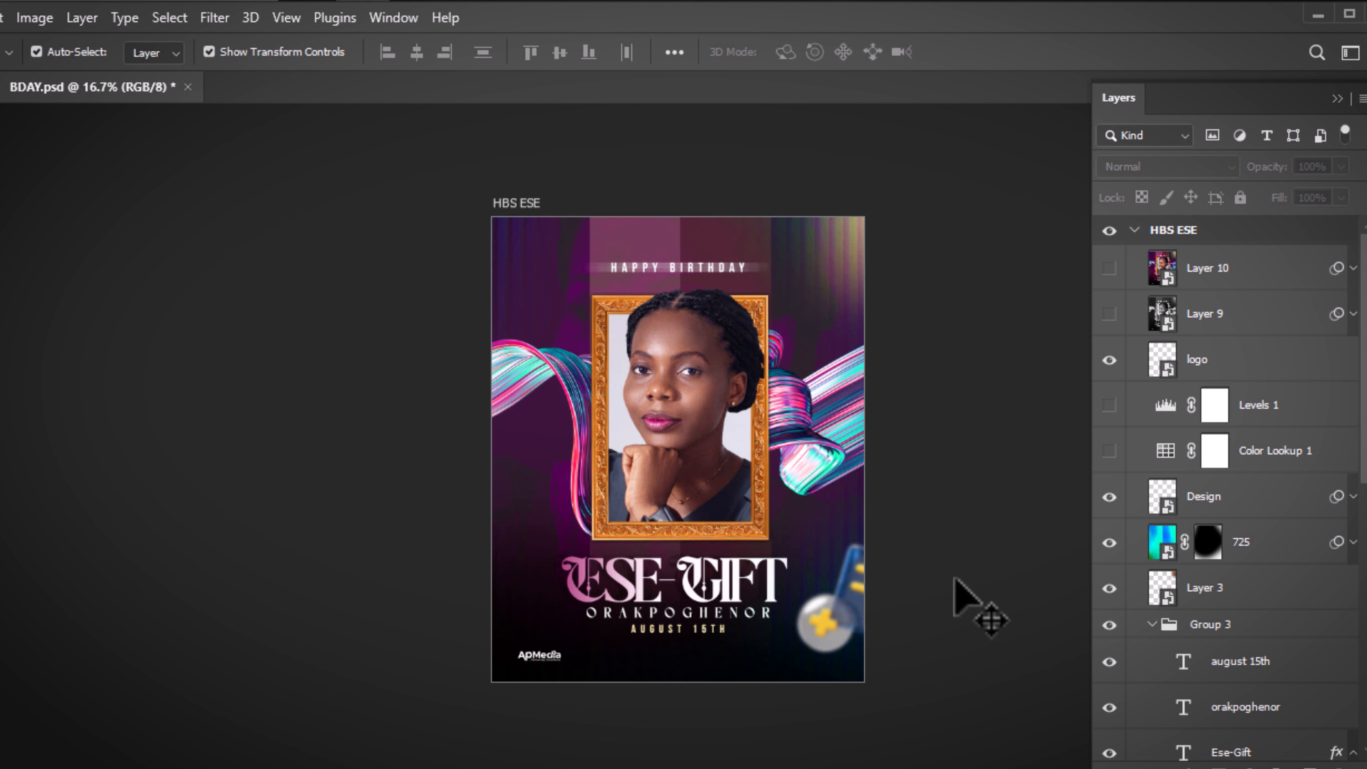
pyautogui.moveTo(807, 641); pyautogui.dragTo(716, 583)
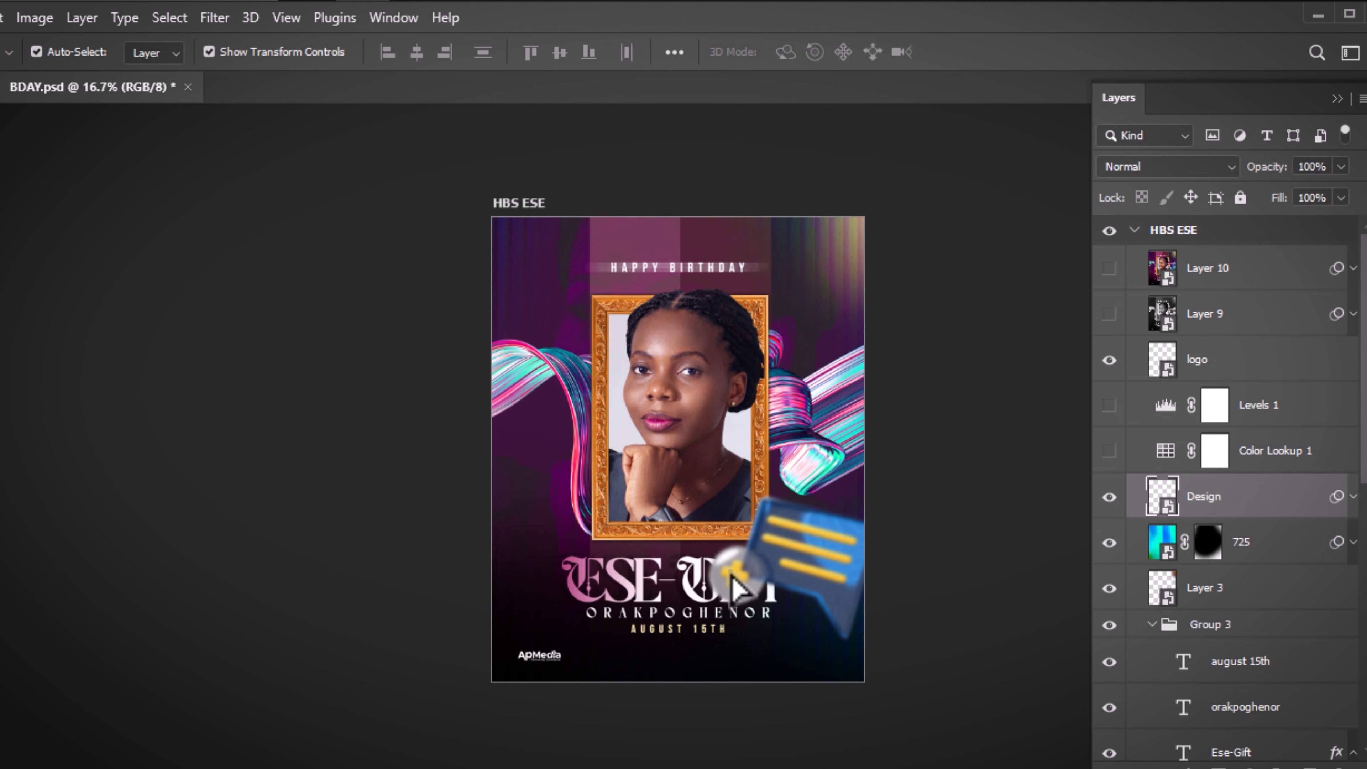
pyautogui.moveTo(843, 553); pyautogui.dragTo(805, 563)
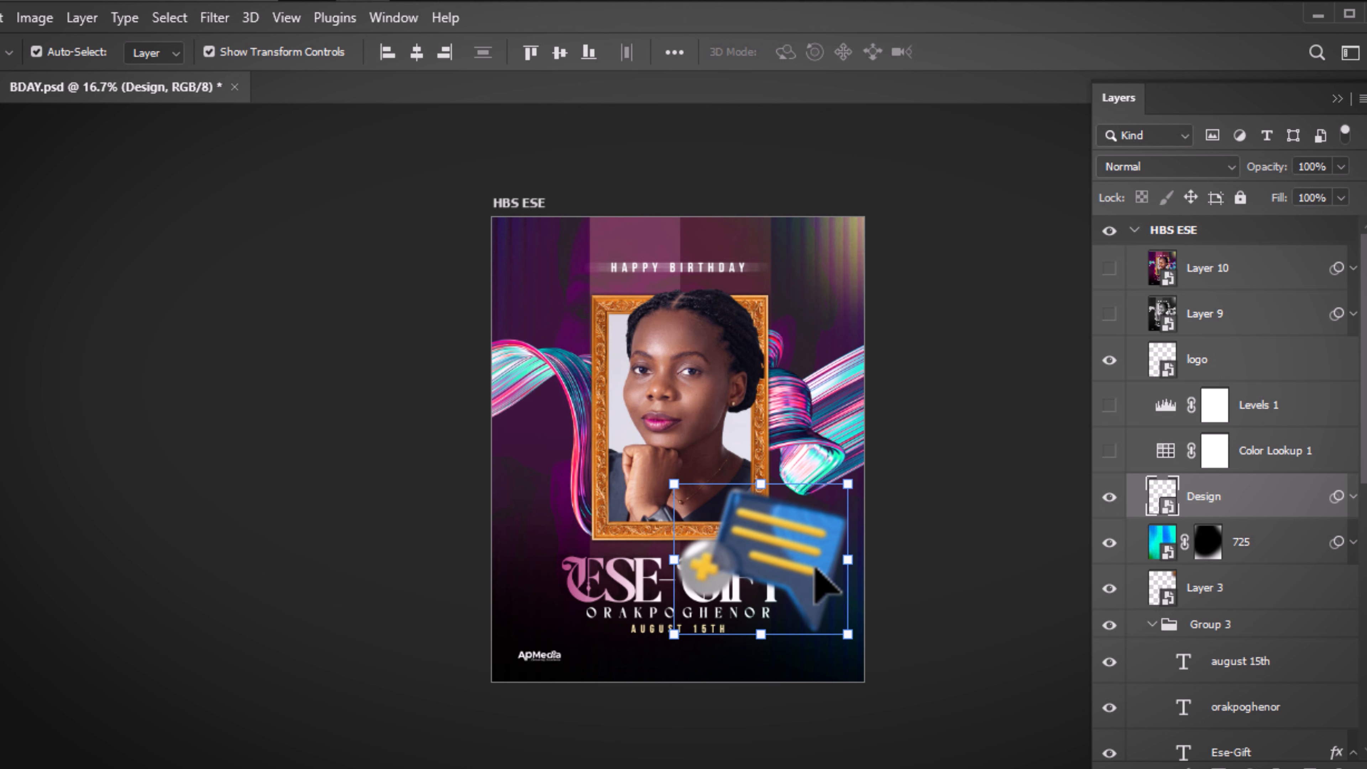
pyautogui.hotkey('ctrl', 'z')
pyautogui.hotkey('ctrl', 'z')
pyautogui.click(888, 460)
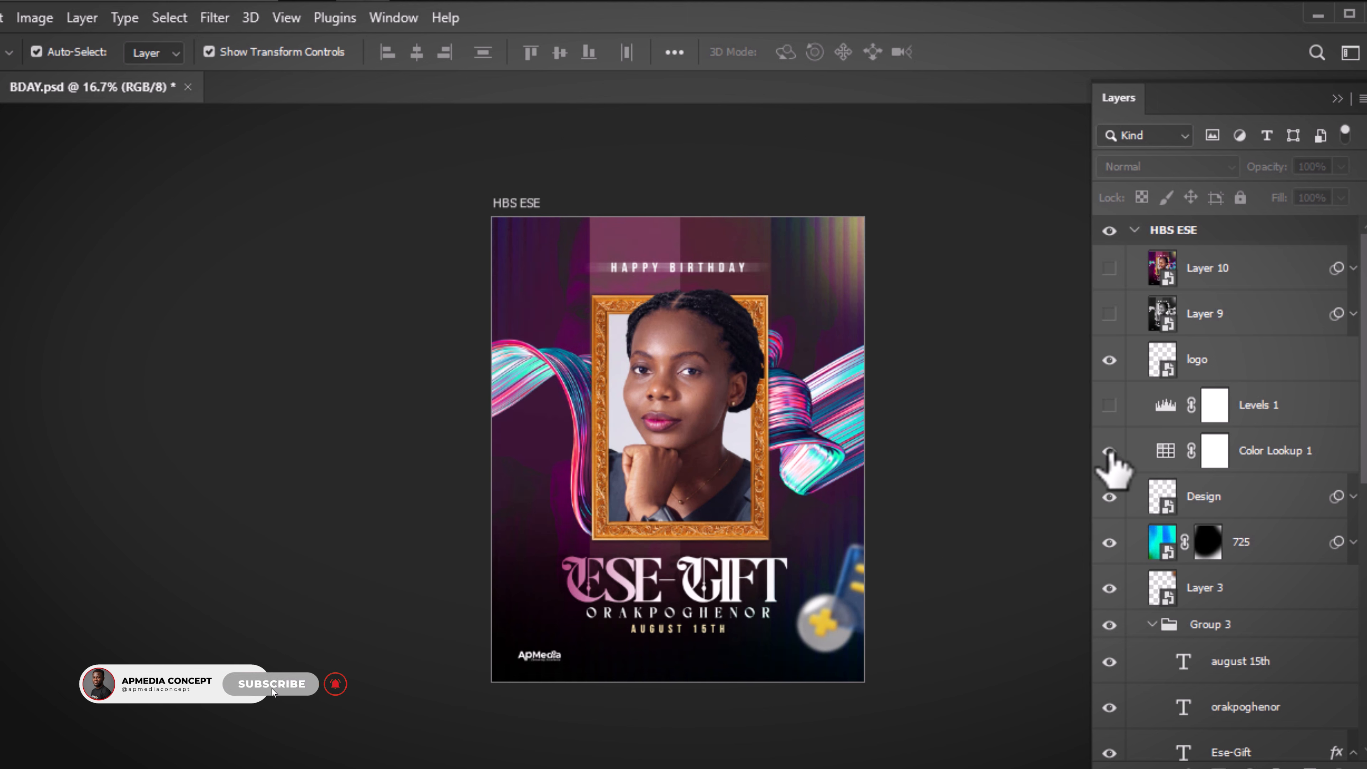
# Turn on Levels 1, select it, and move Layer 10 below Layer 9
pyautogui.click(1111, 404)
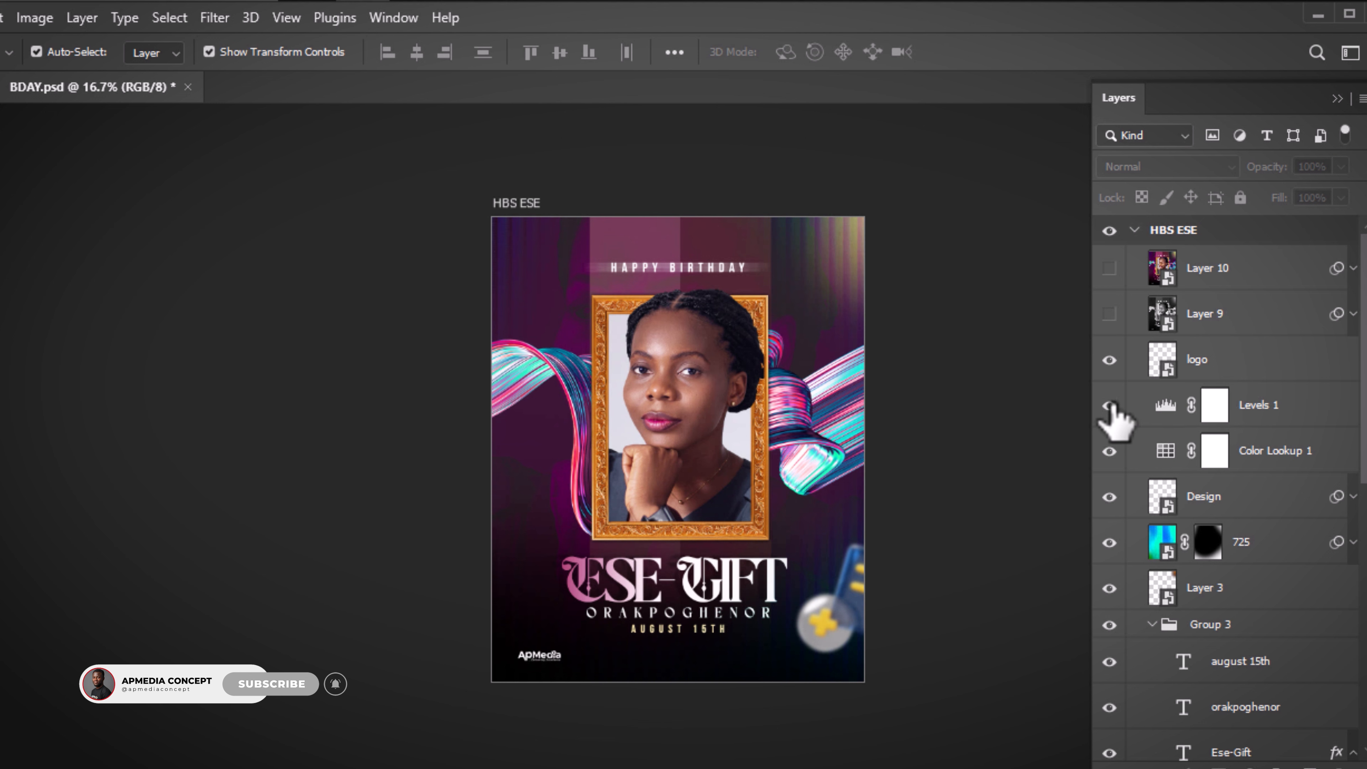
pyautogui.click(1110, 405)
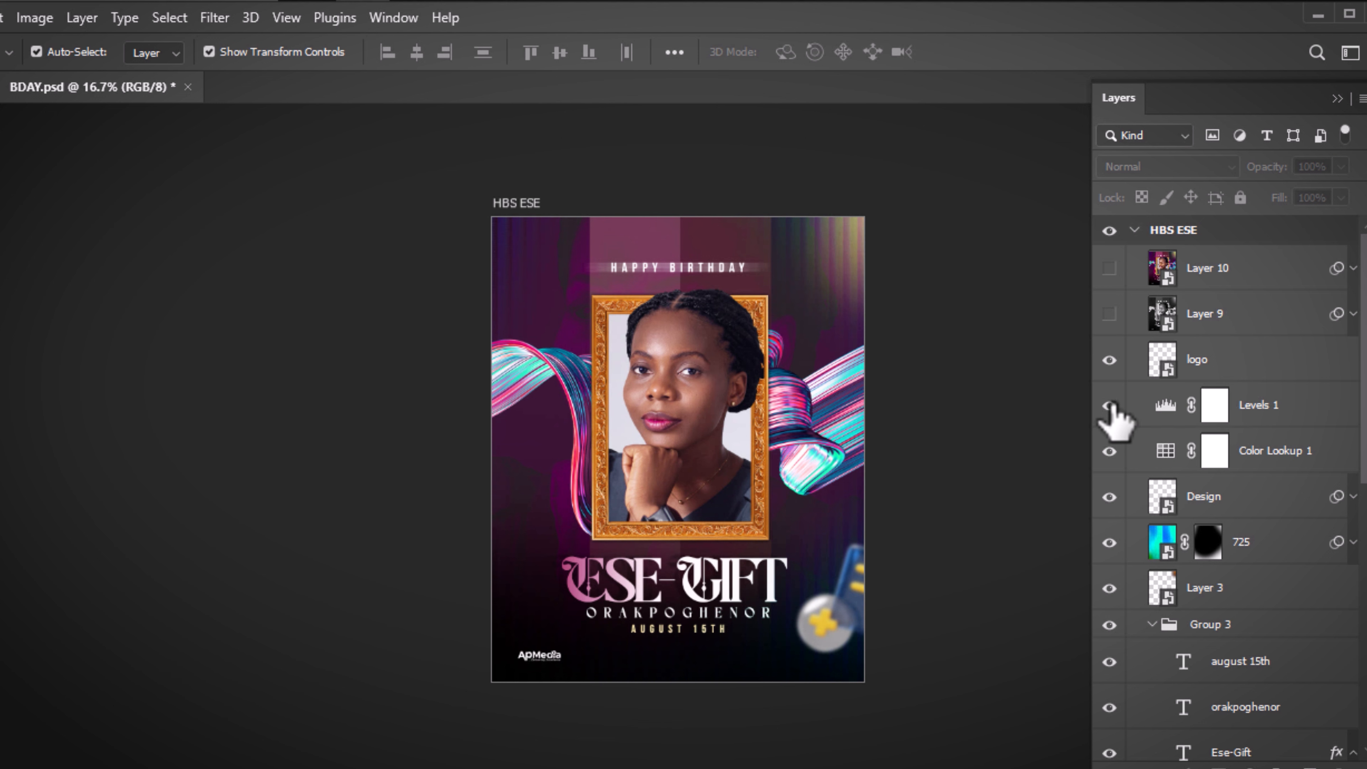
pyautogui.click(1279, 412)
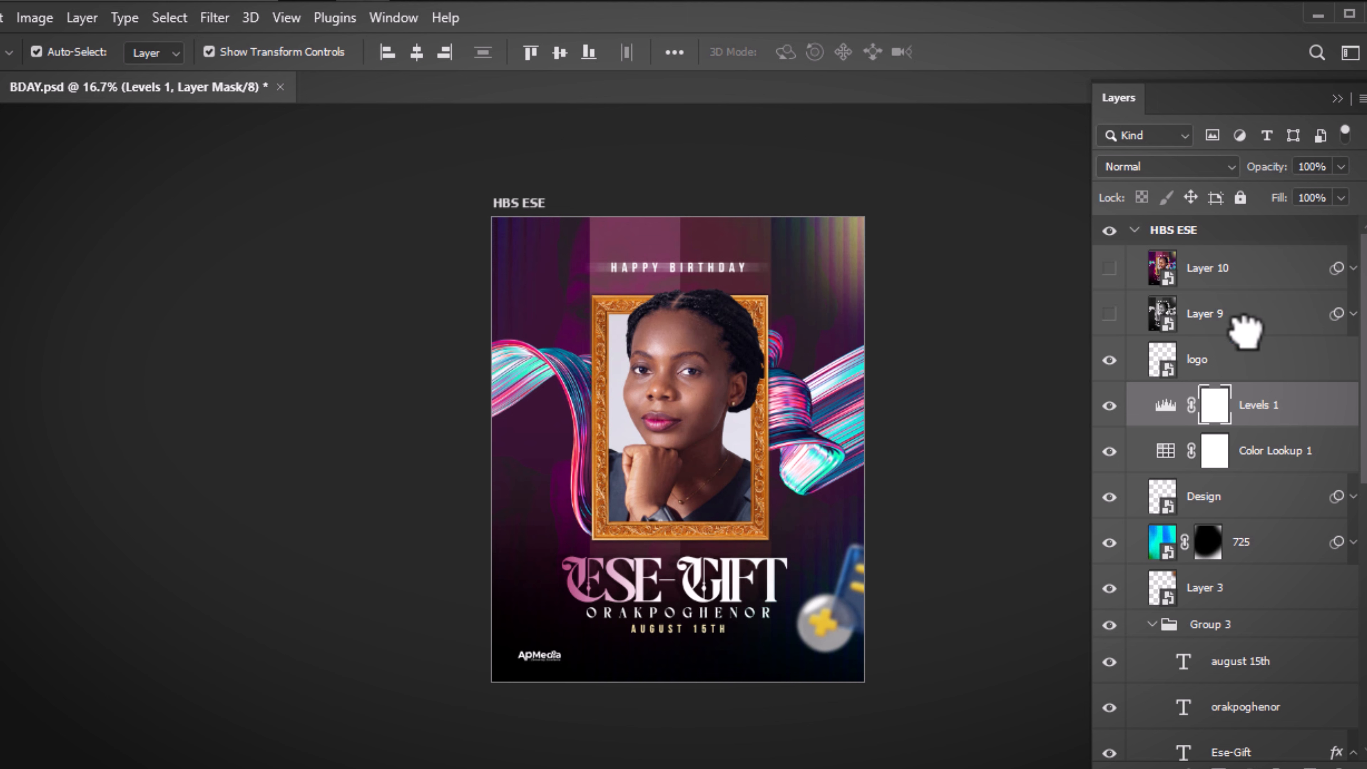
pyautogui.moveTo(1245, 329); pyautogui.dragTo(1233, 334)
pyautogui.click(1109, 315)
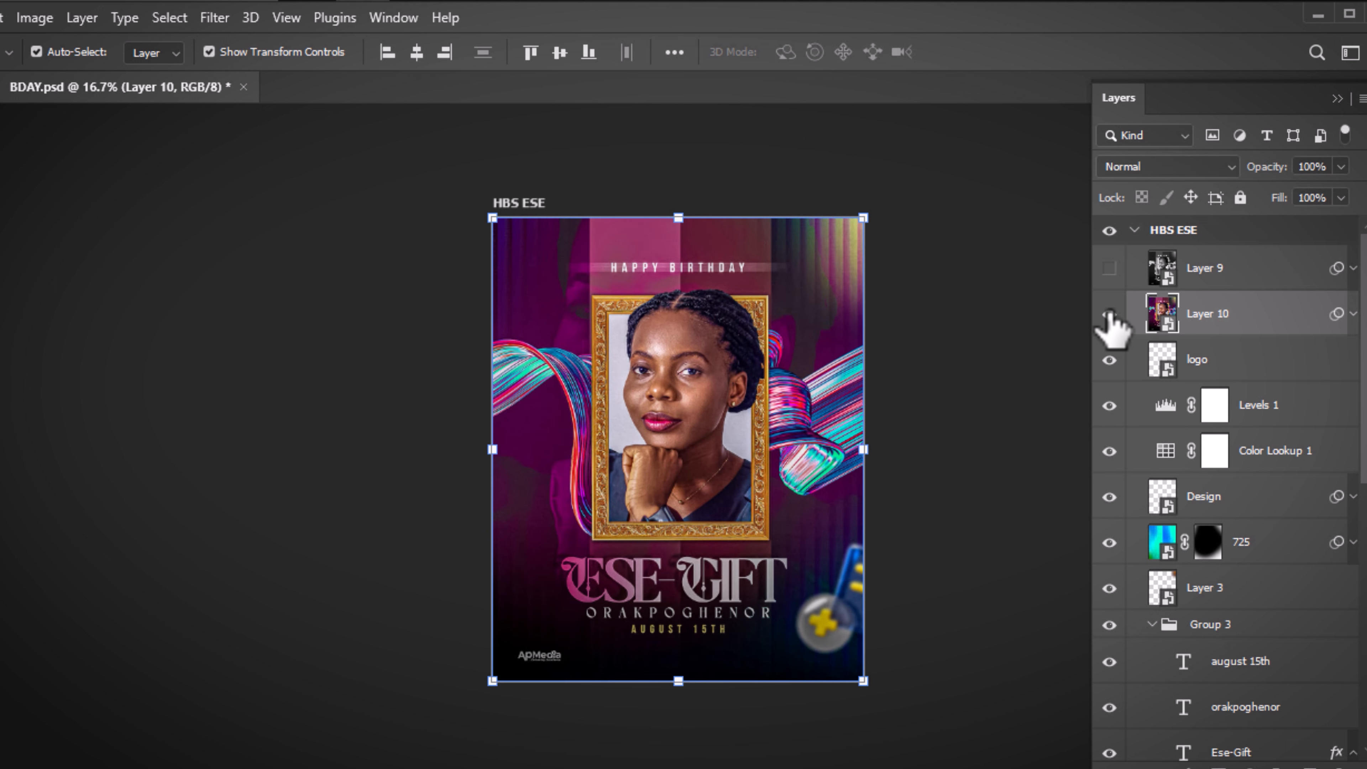
pyautogui.click(1109, 315)
pyautogui.click(1109, 315)
pyautogui.click(942, 305)
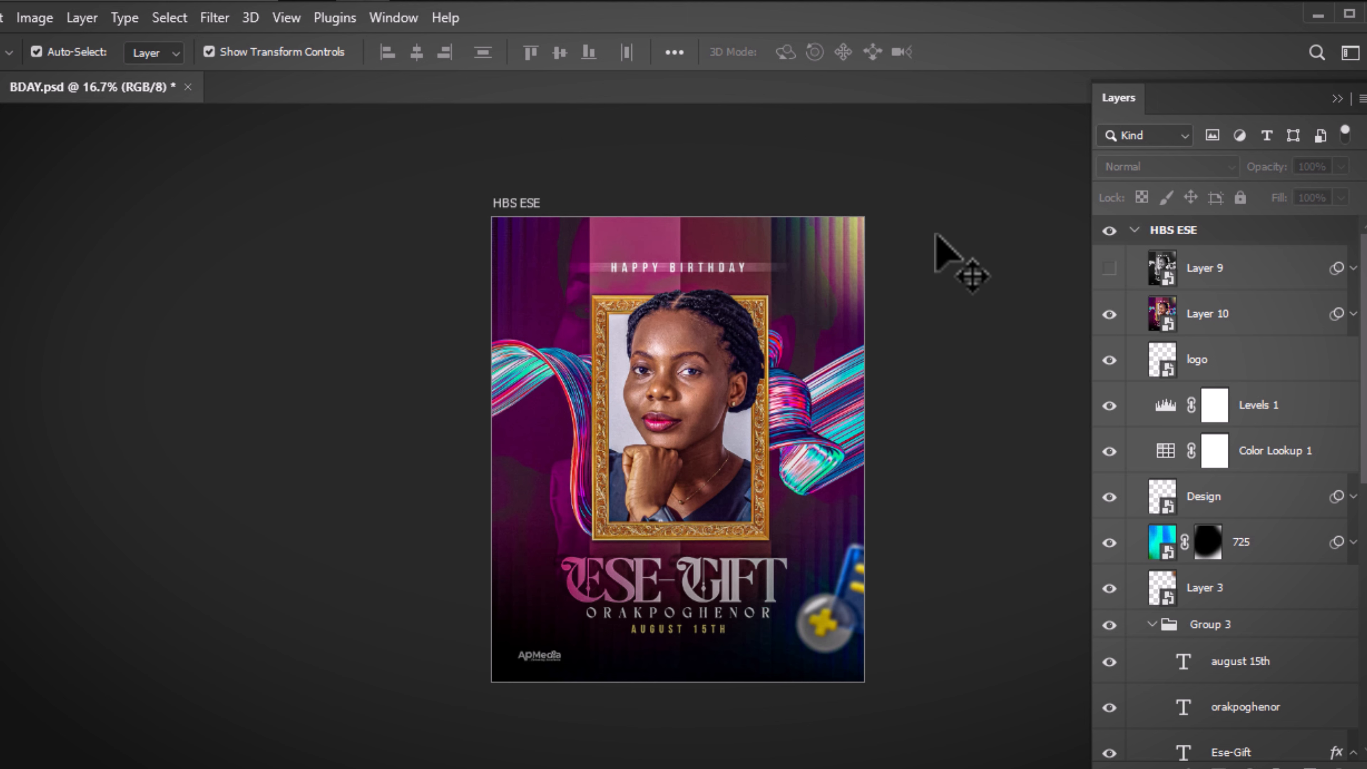
pyautogui.click(1109, 314)
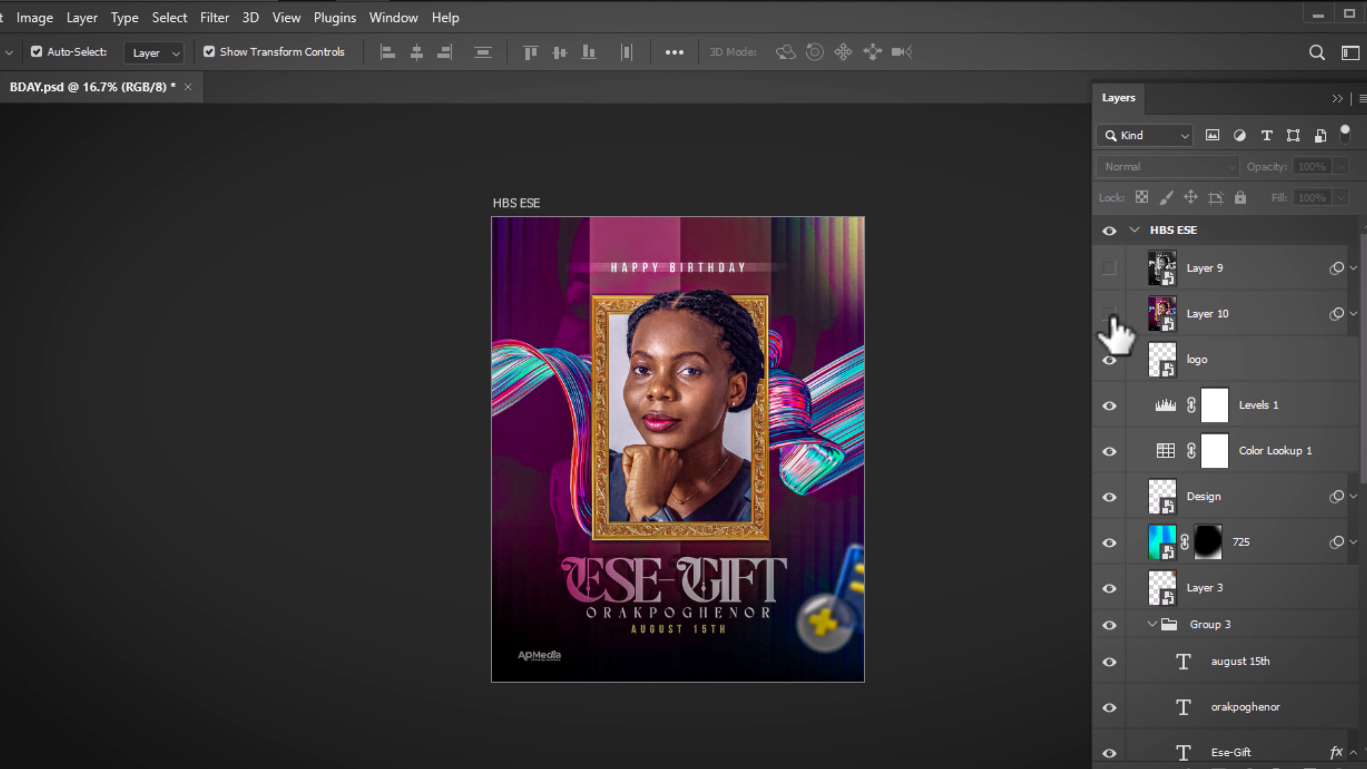
pyautogui.click(1110, 314)
pyautogui.click(1110, 315)
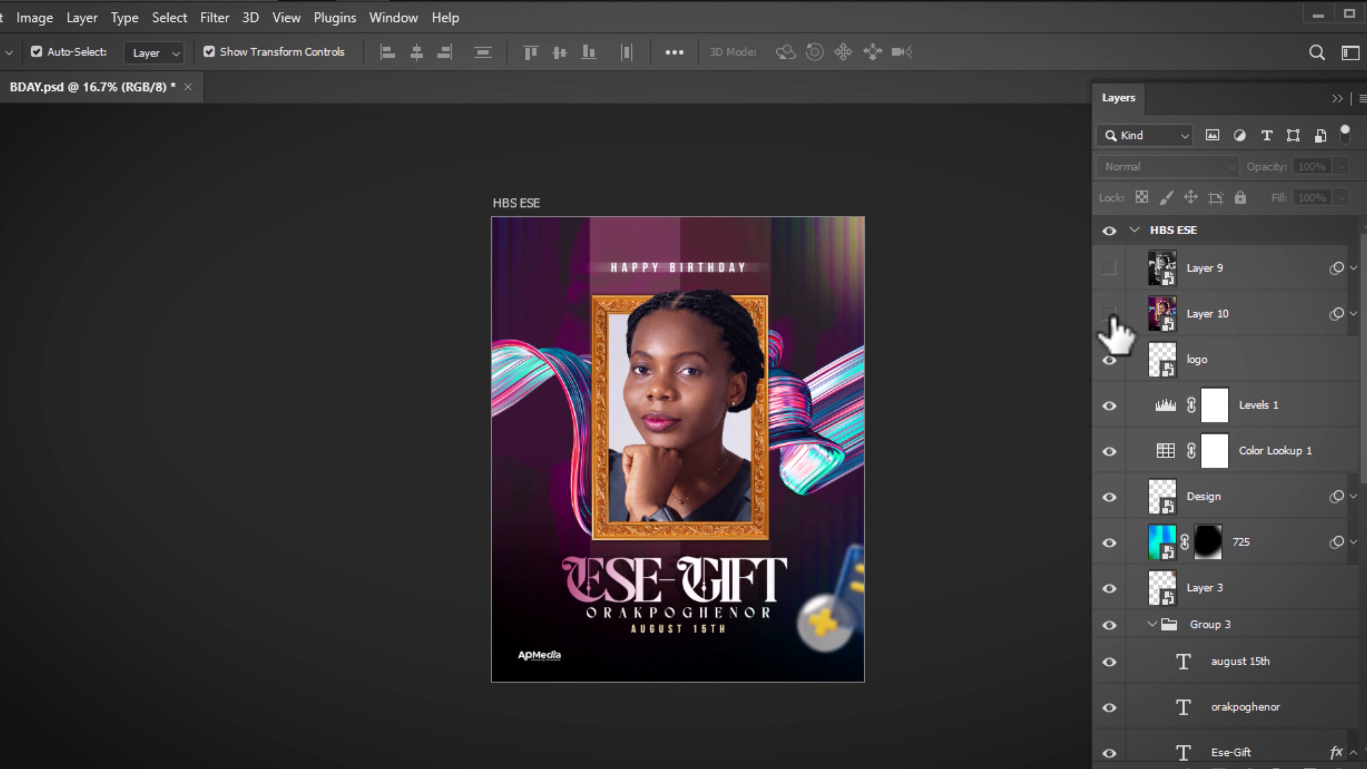
pyautogui.click(1110, 314)
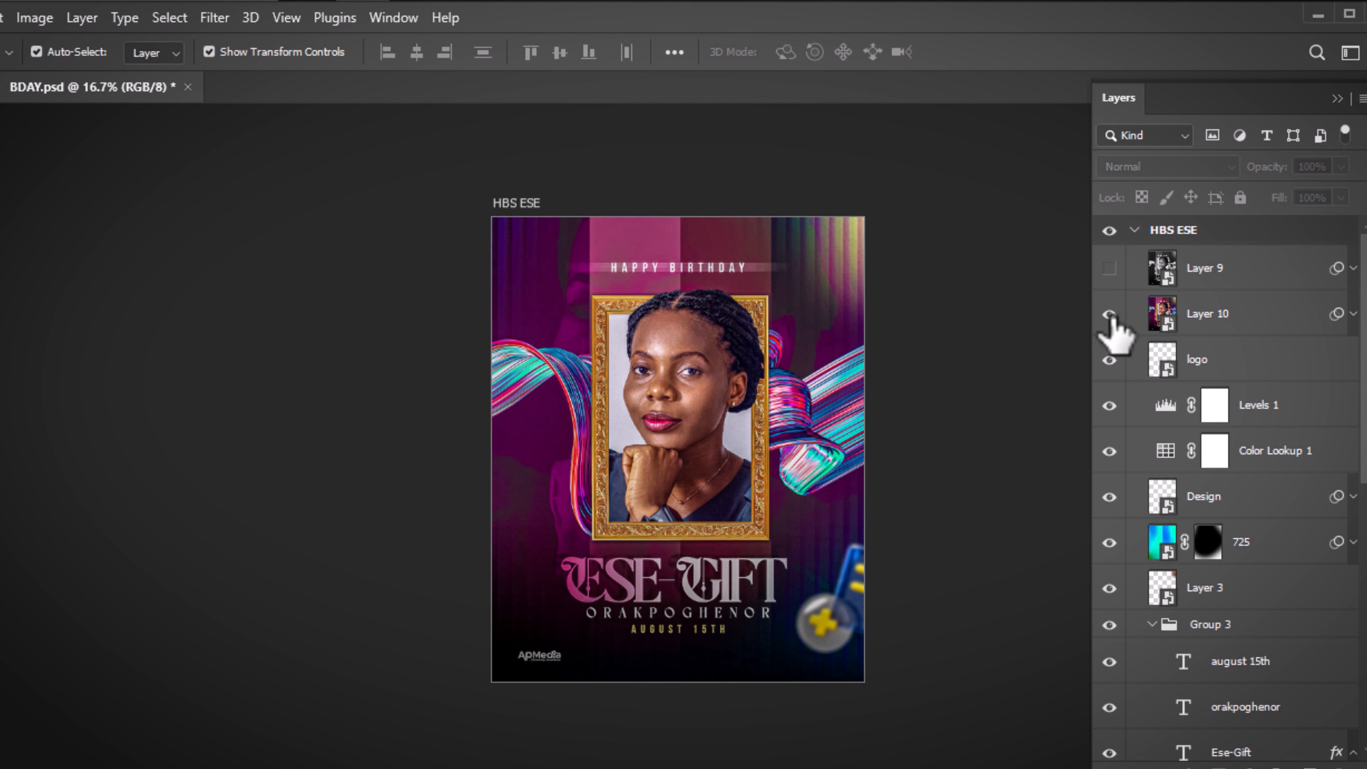
pyautogui.hotkey('ctrl', '+')
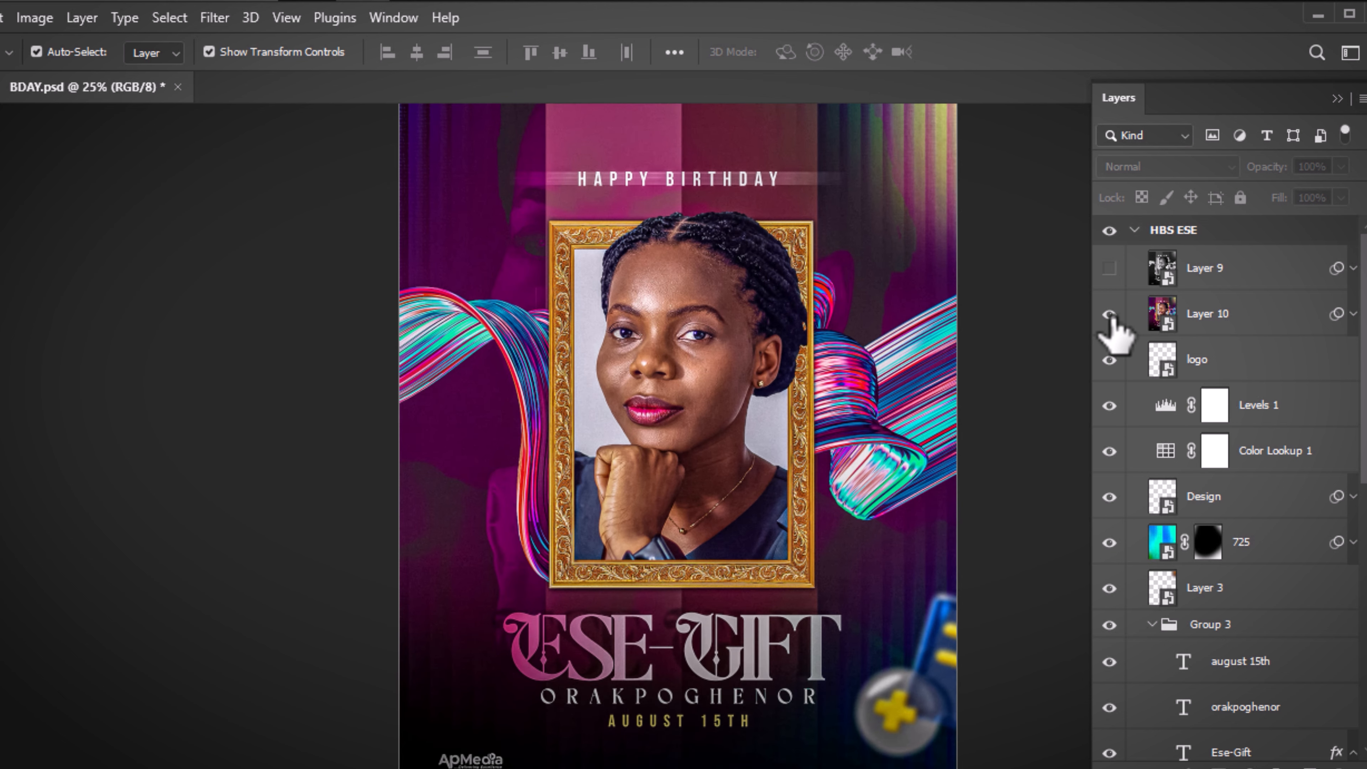
# Preview Layer 9's black-and-white and Layer 10's grade, leaving Layer 9 hidden
pyautogui.press('h')
pyautogui.scroll(3, 1031, 359)
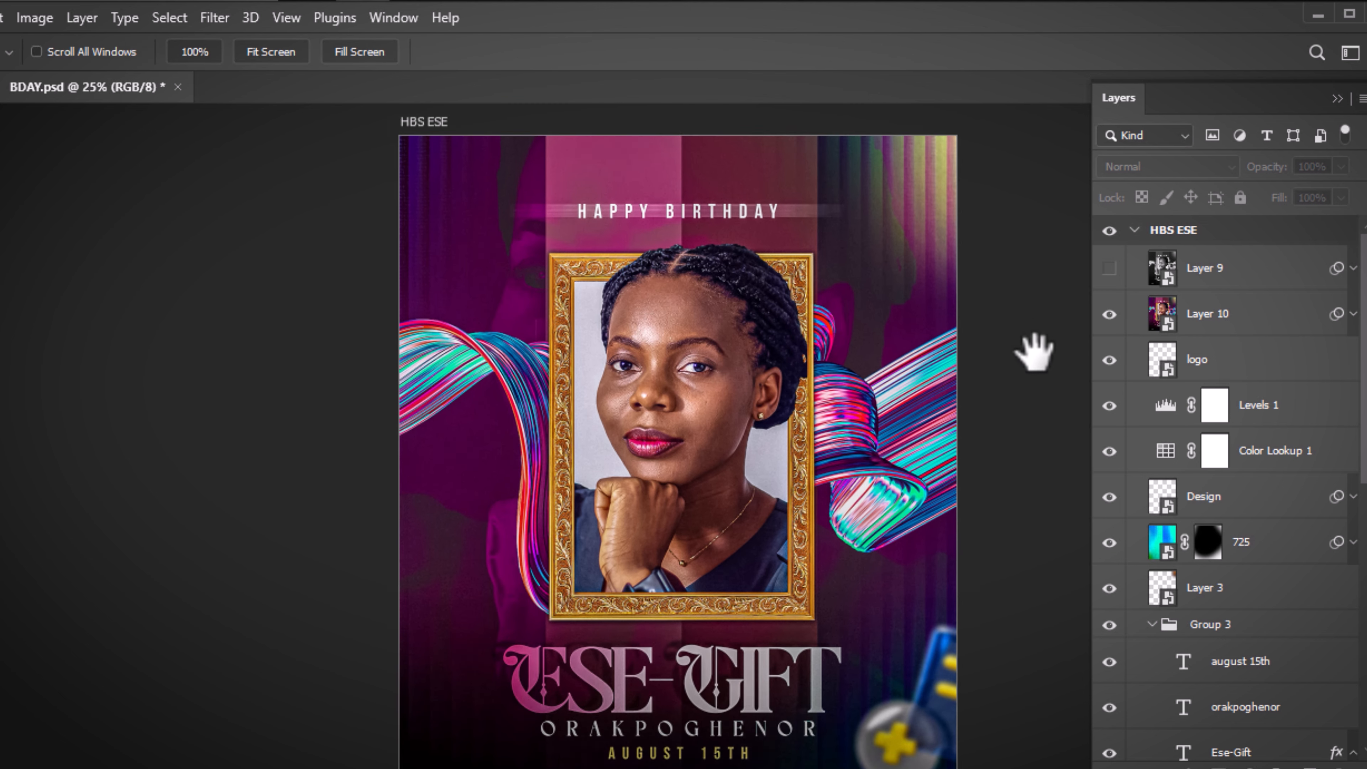
pyautogui.press('v')
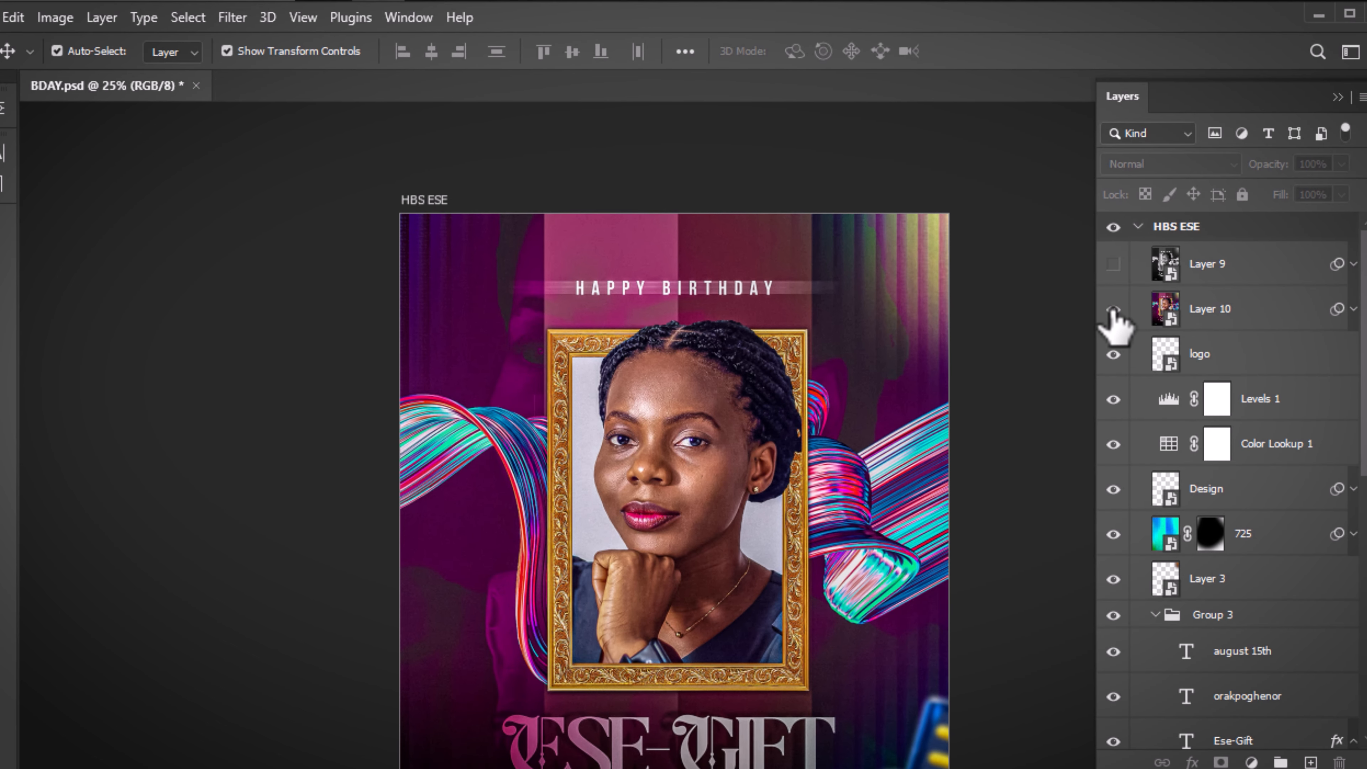
pyautogui.click(1112, 264)
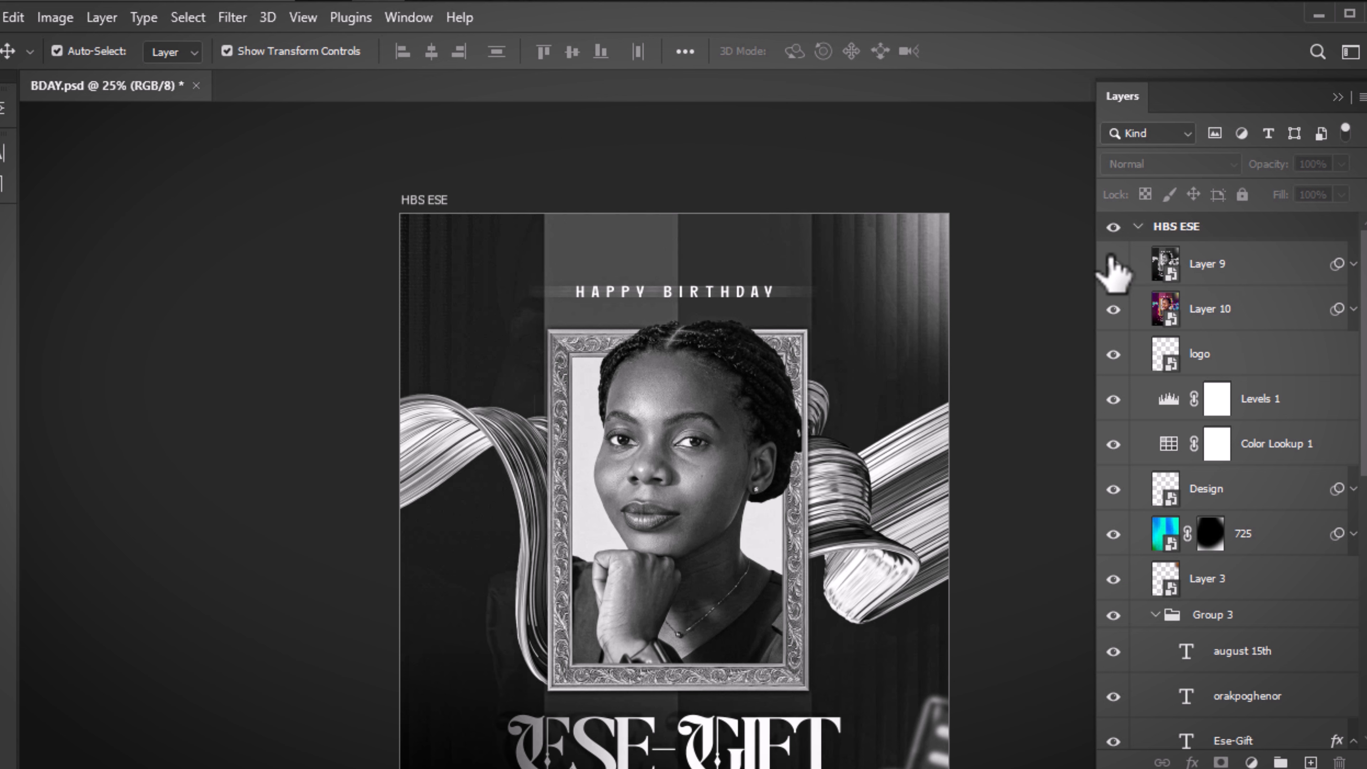
pyautogui.click(1112, 264)
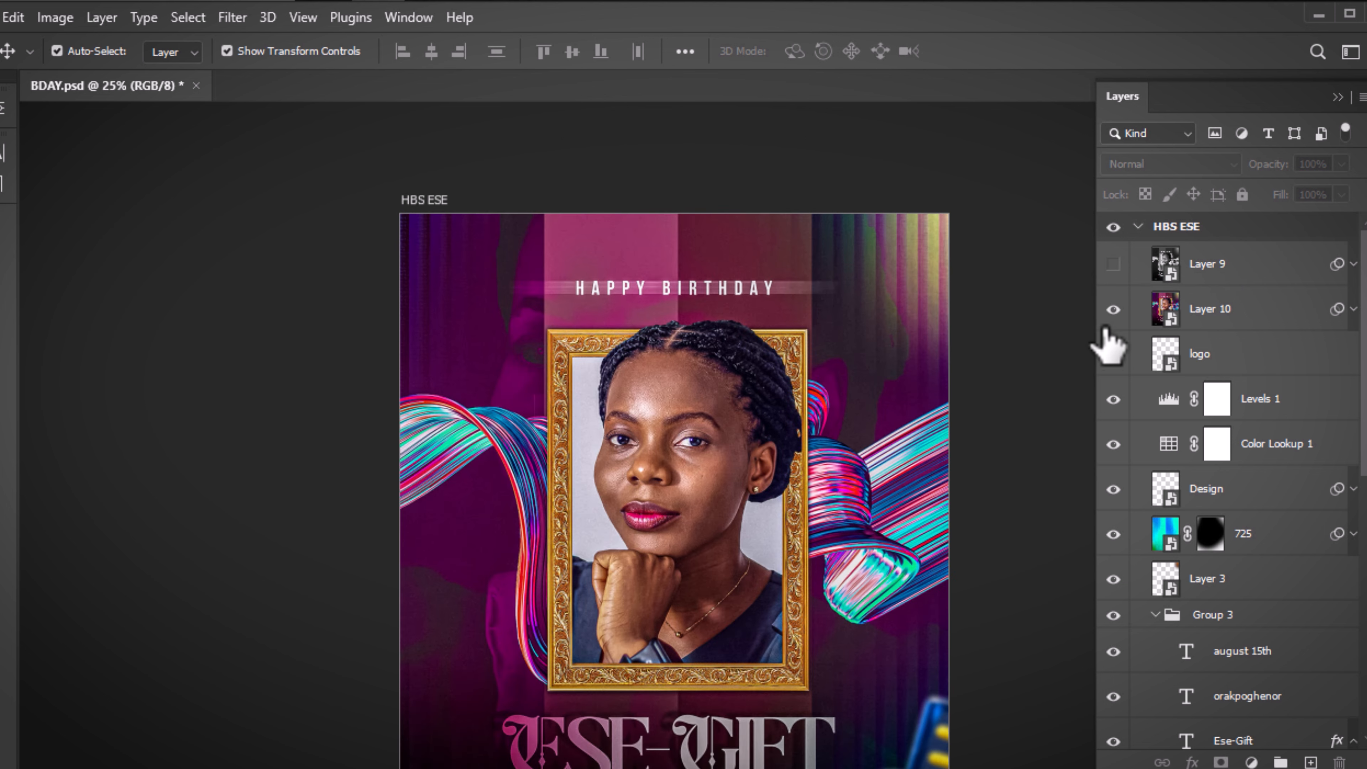
pyautogui.click(1113, 310)
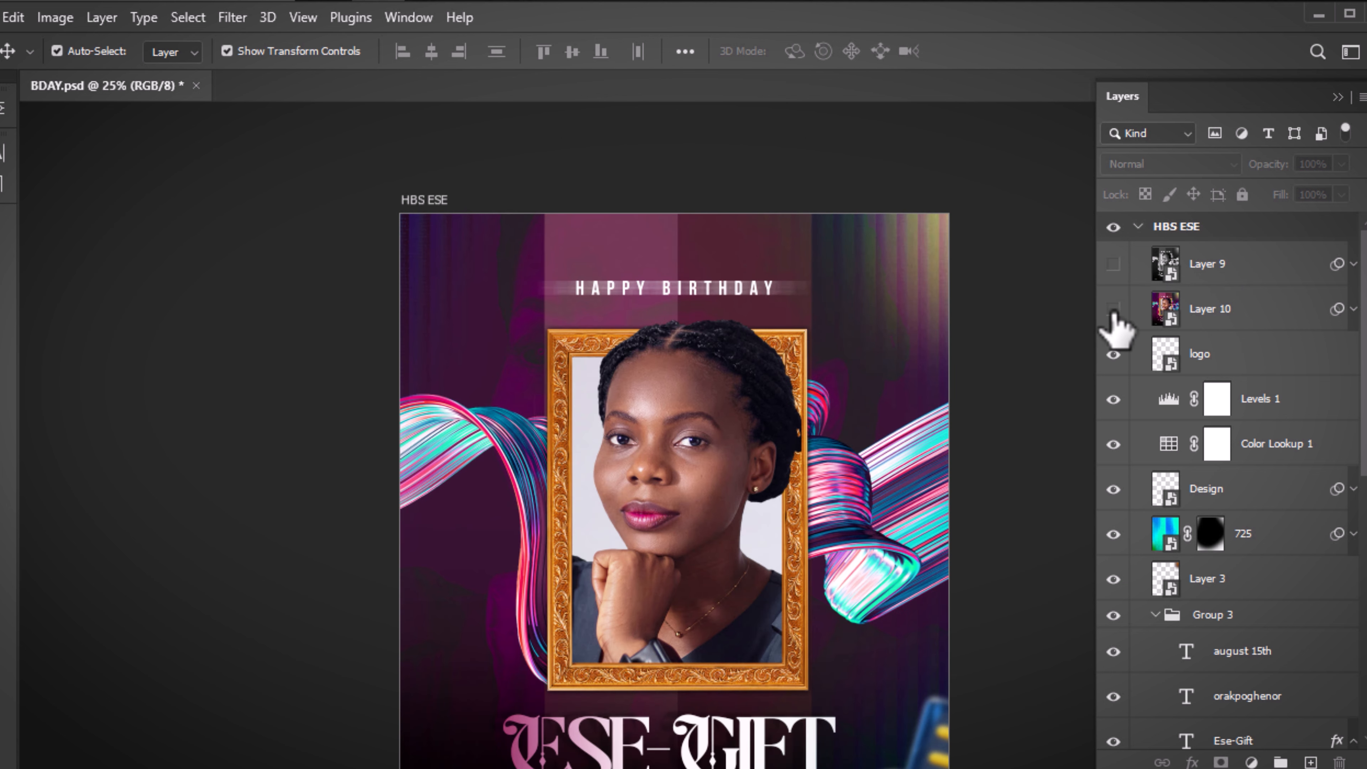
pyautogui.click(1113, 309)
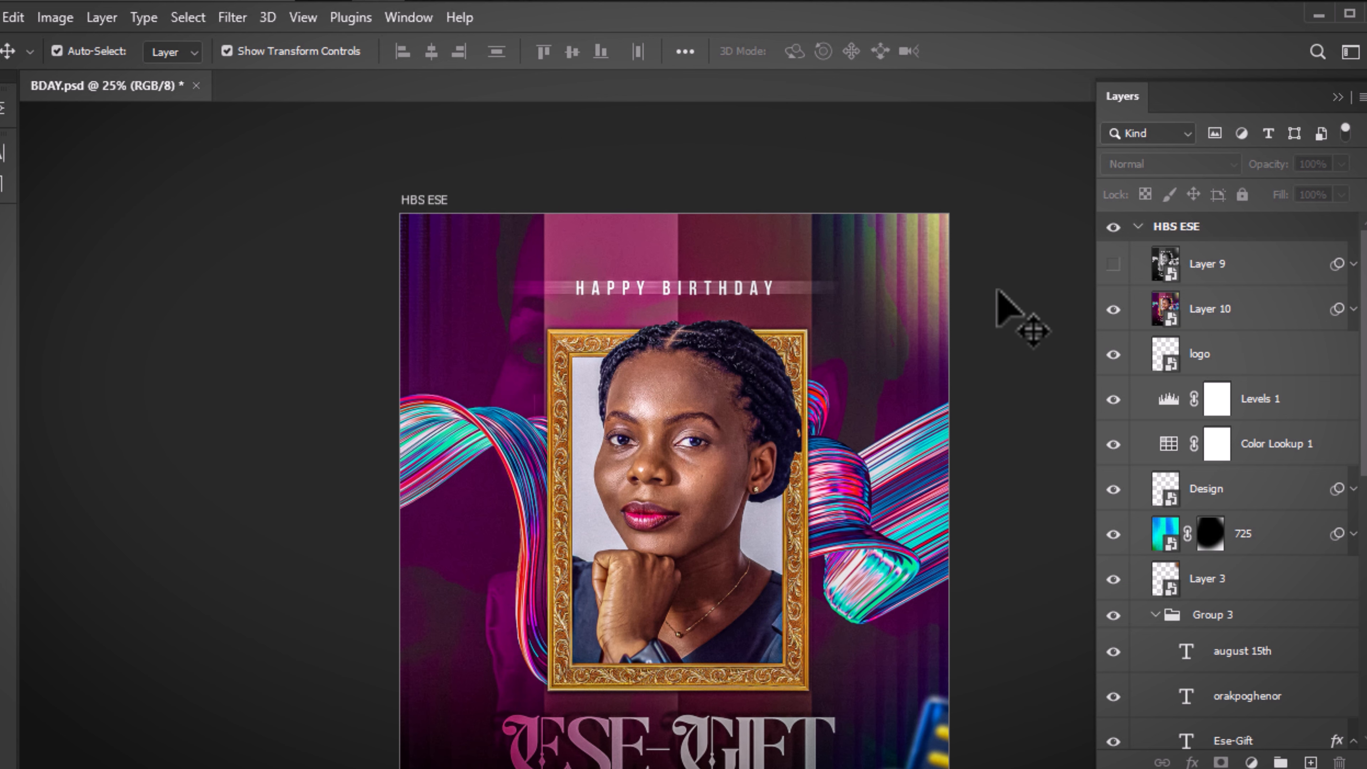
# Pan to frame the whole flyer and select Layer 10
pyautogui.press('h')
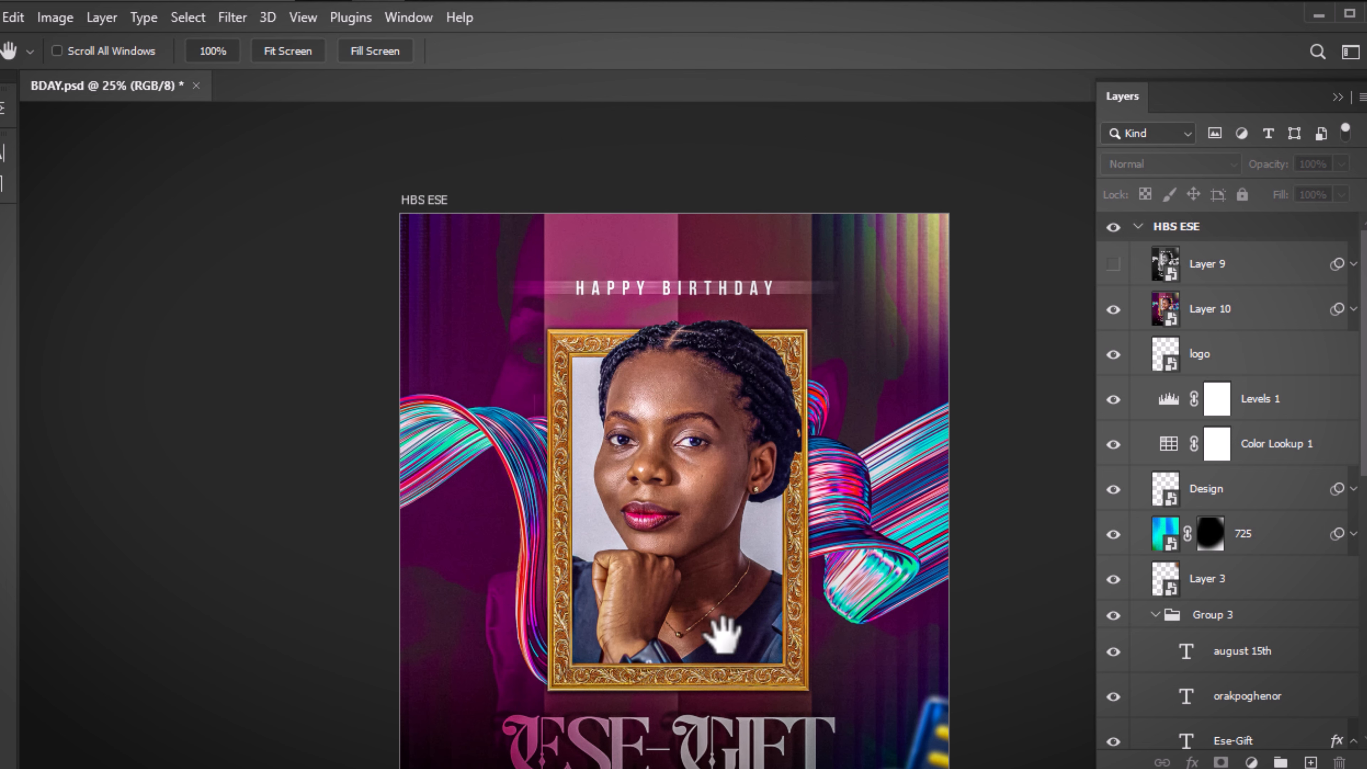
pyautogui.moveTo(721, 636)
pyautogui.mouseDown()
pyautogui.moveTo(757, 400)
pyautogui.moveTo(709, 473)
pyautogui.moveTo(714, 625)
pyautogui.mouseUp()
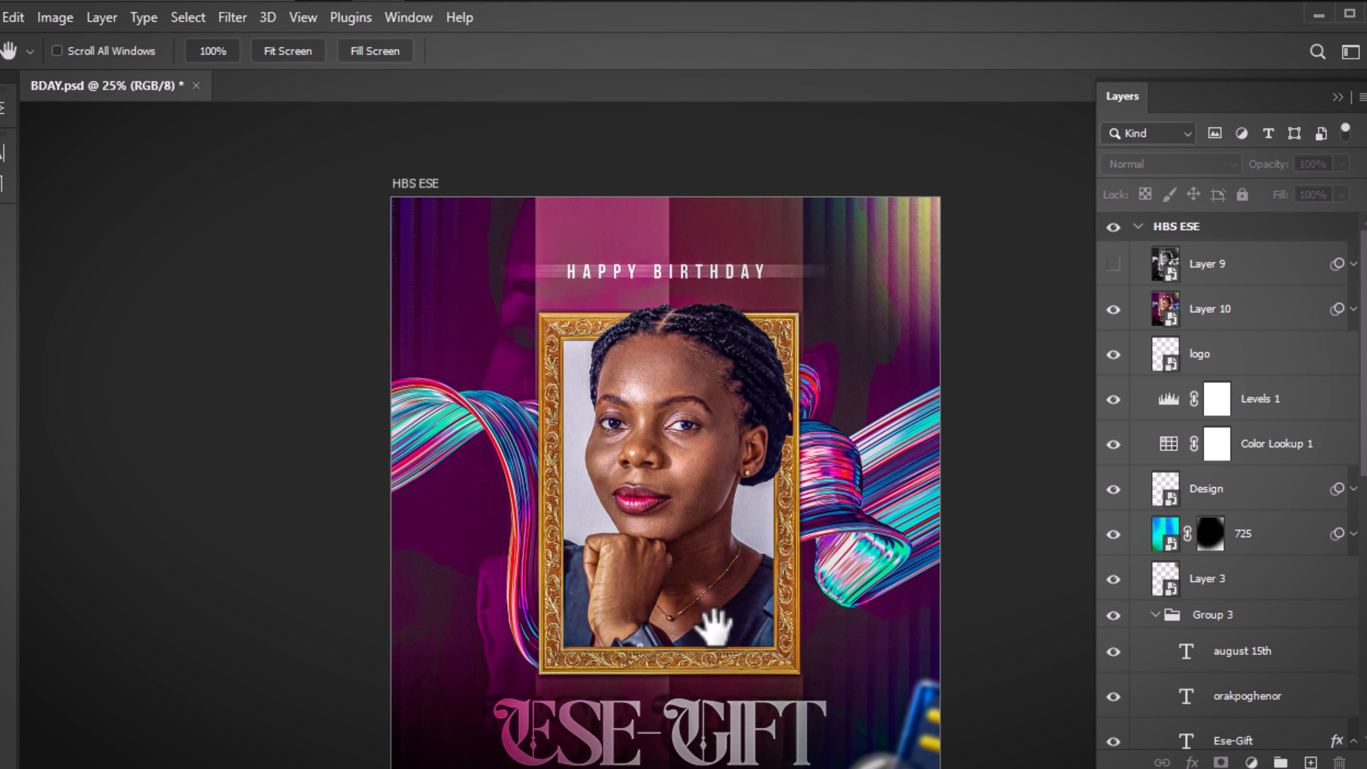
pyautogui.scroll(-1, 713, 628)
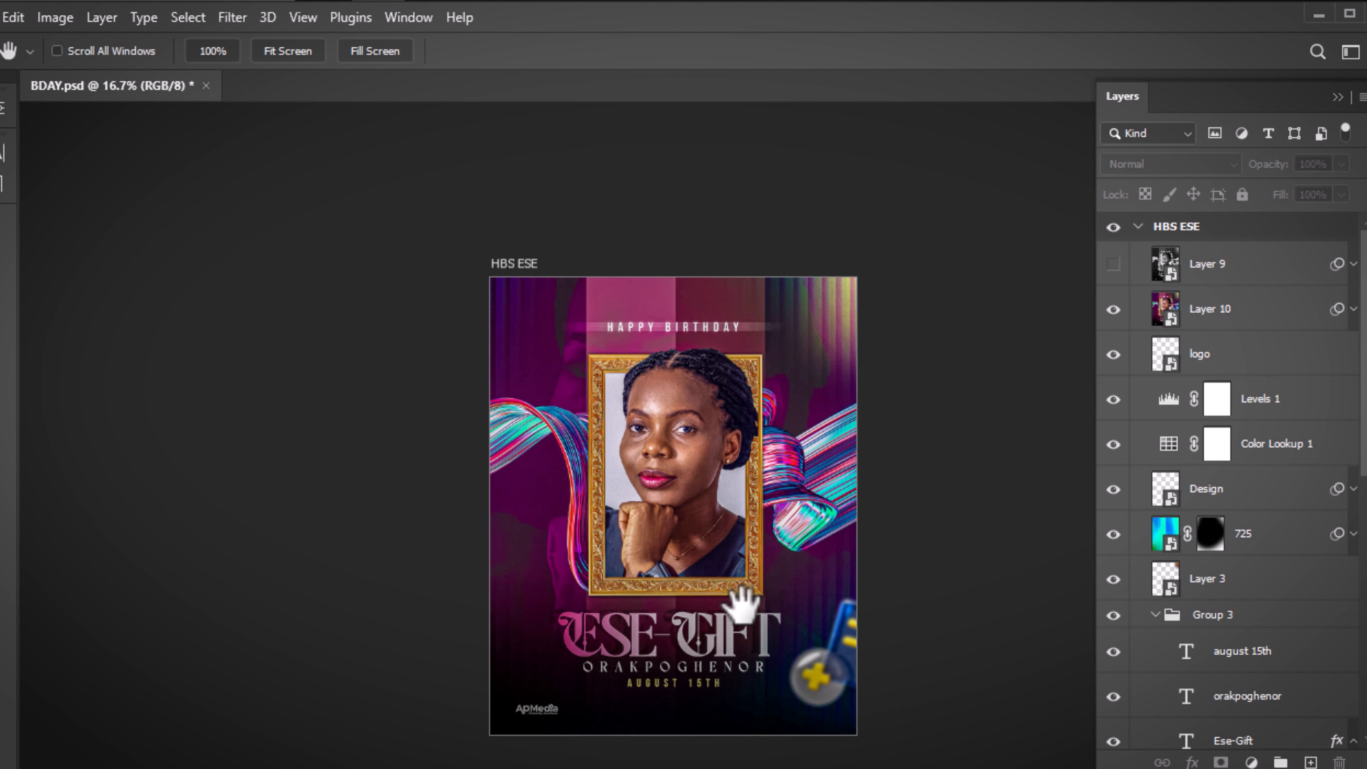
pyautogui.moveTo(747, 559); pyautogui.dragTo(787, 437)
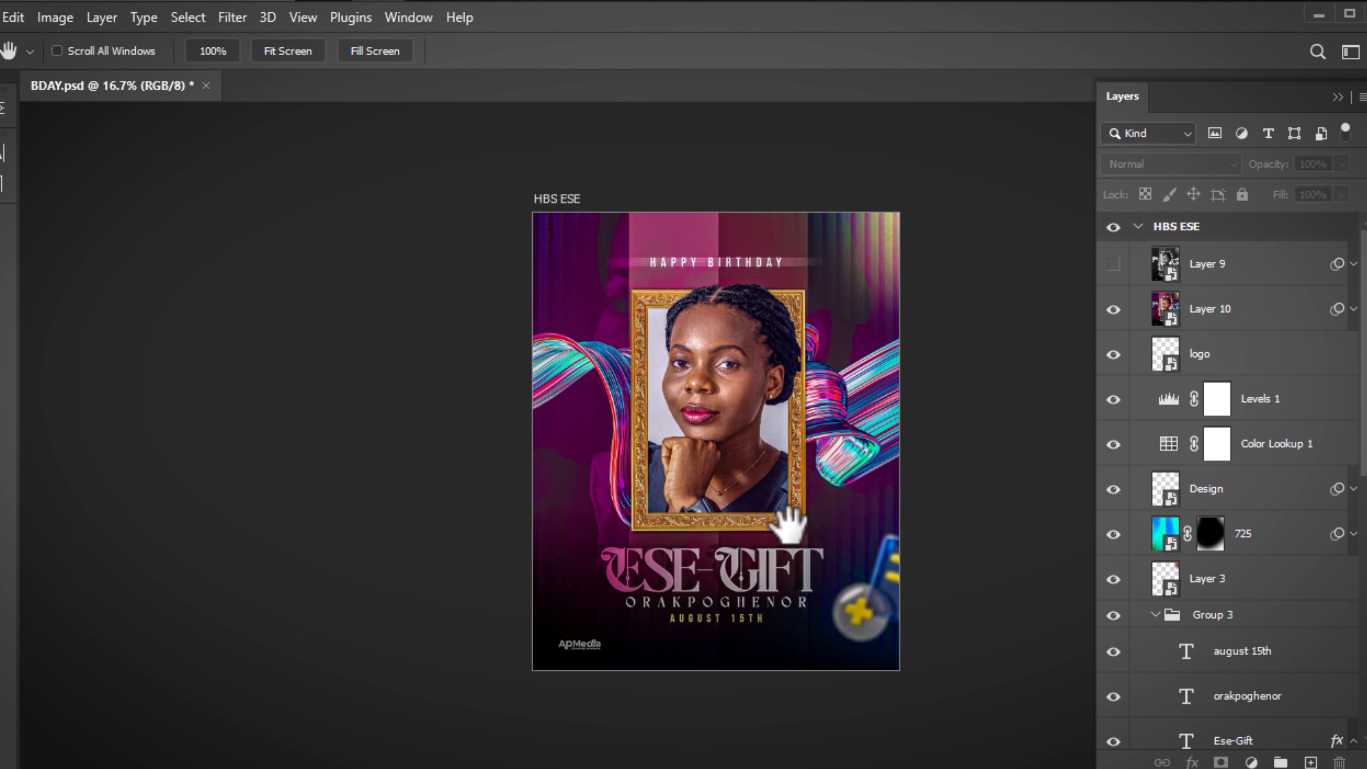
pyautogui.scroll(1, 788, 523)
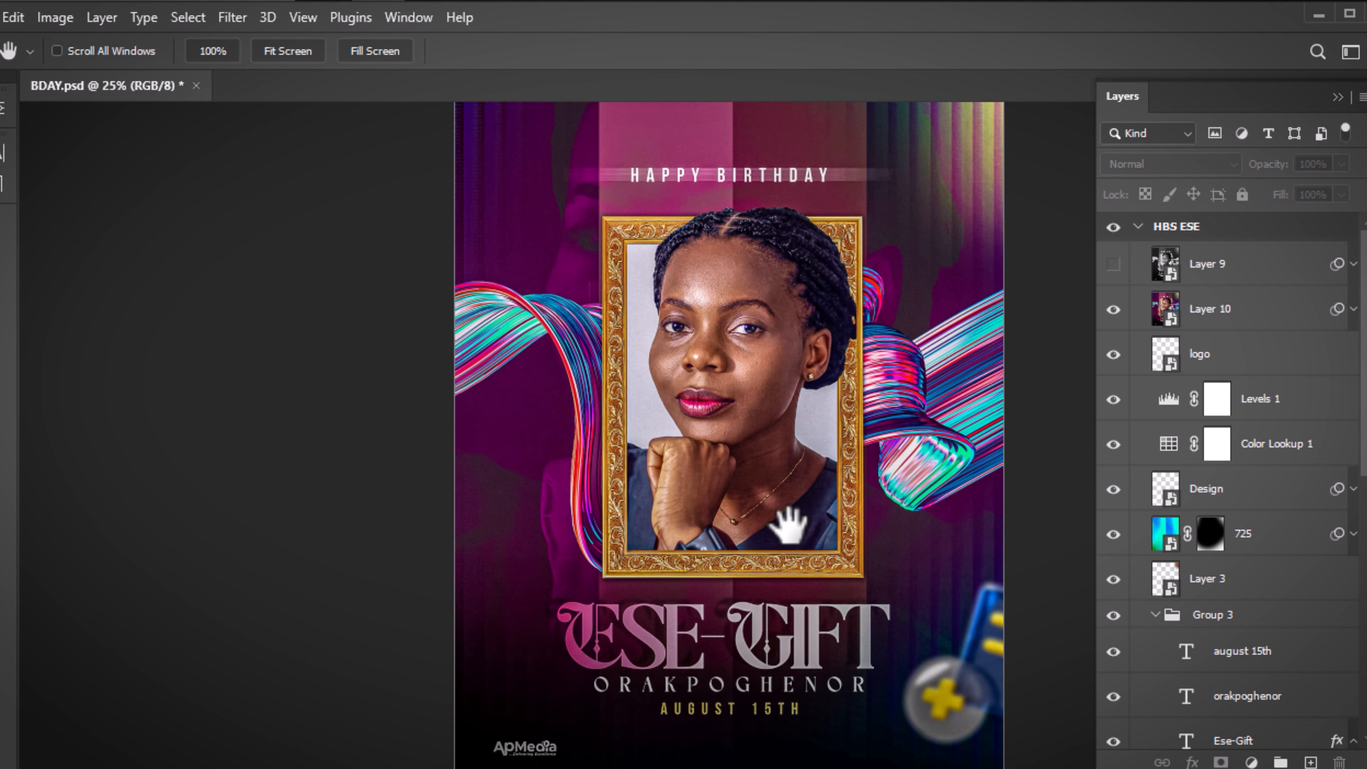
pyautogui.scroll(1, 789, 522)
pyautogui.scroll(-1, 788, 523)
pyautogui.moveTo(910, 393); pyautogui.dragTo(849, 520)
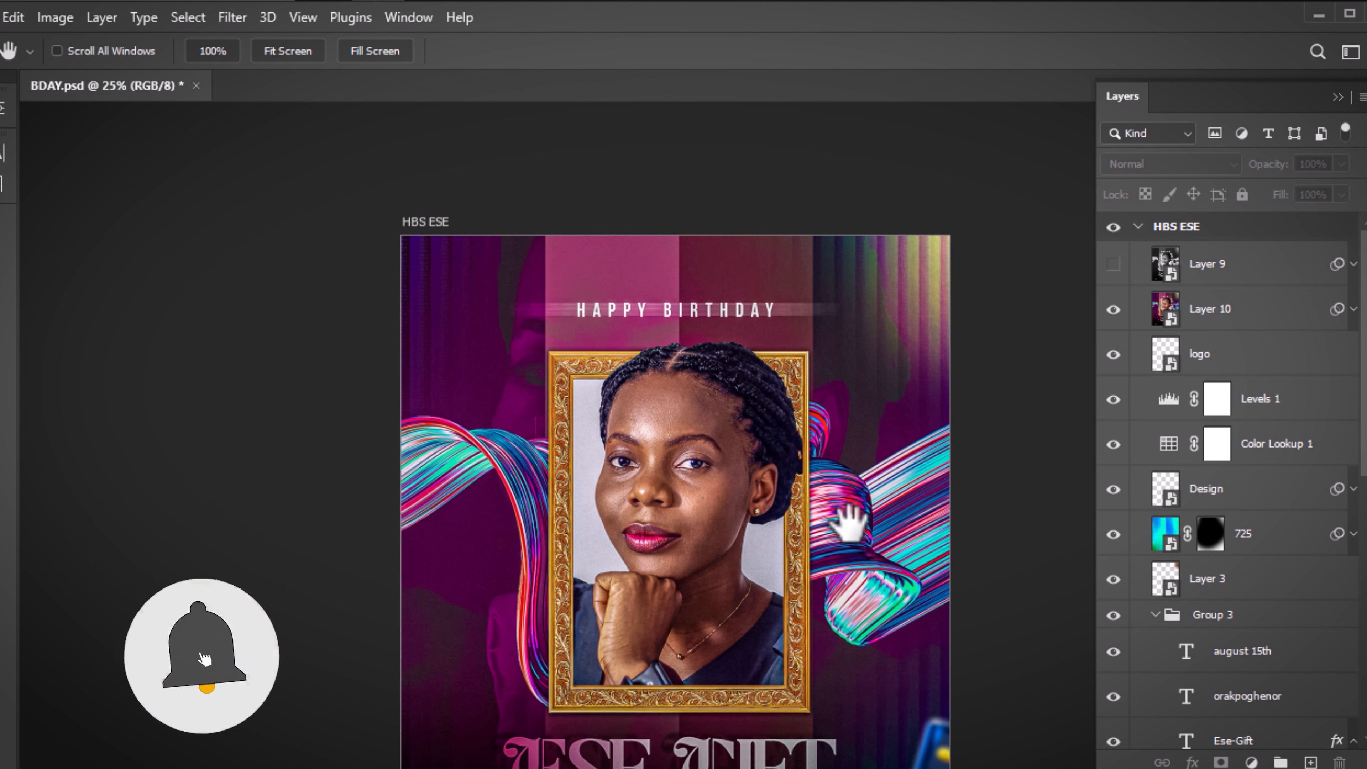
pyautogui.press('v')
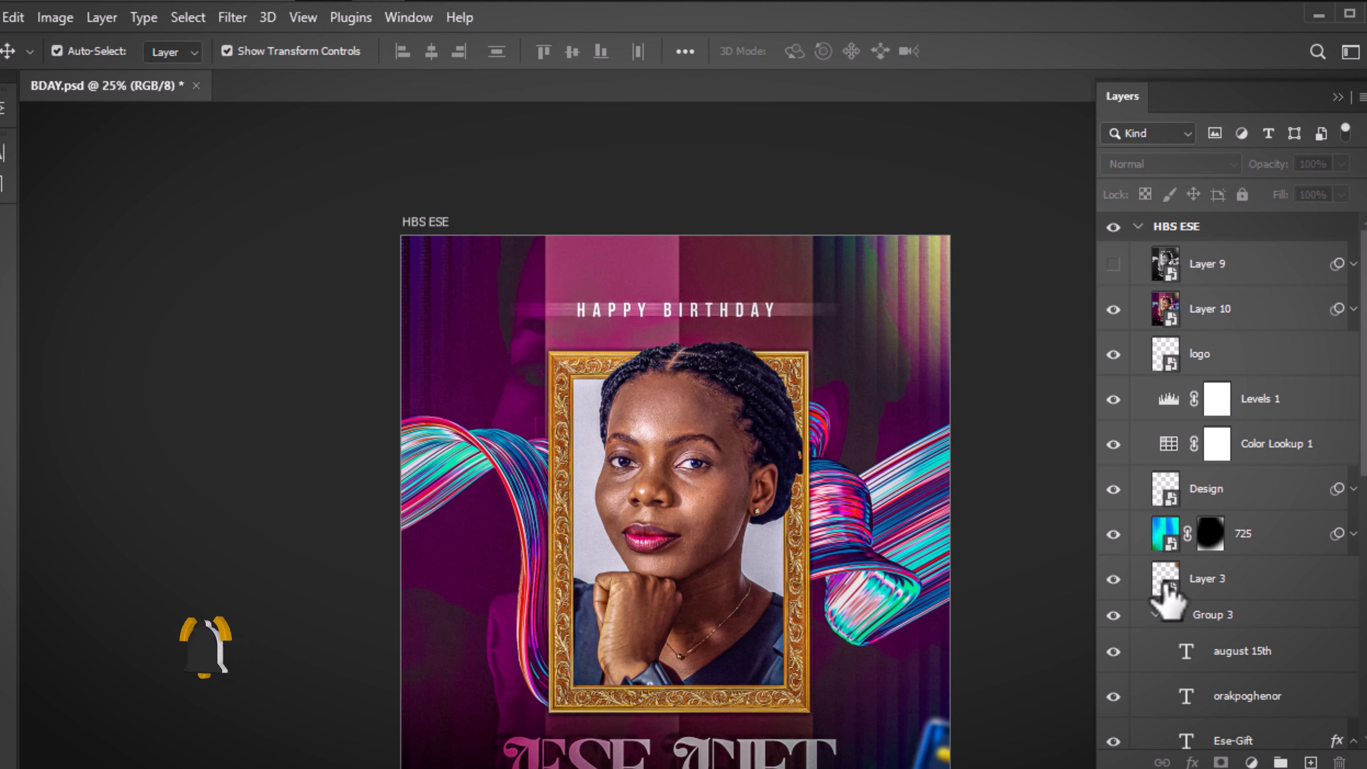
pyautogui.click(1250, 307)
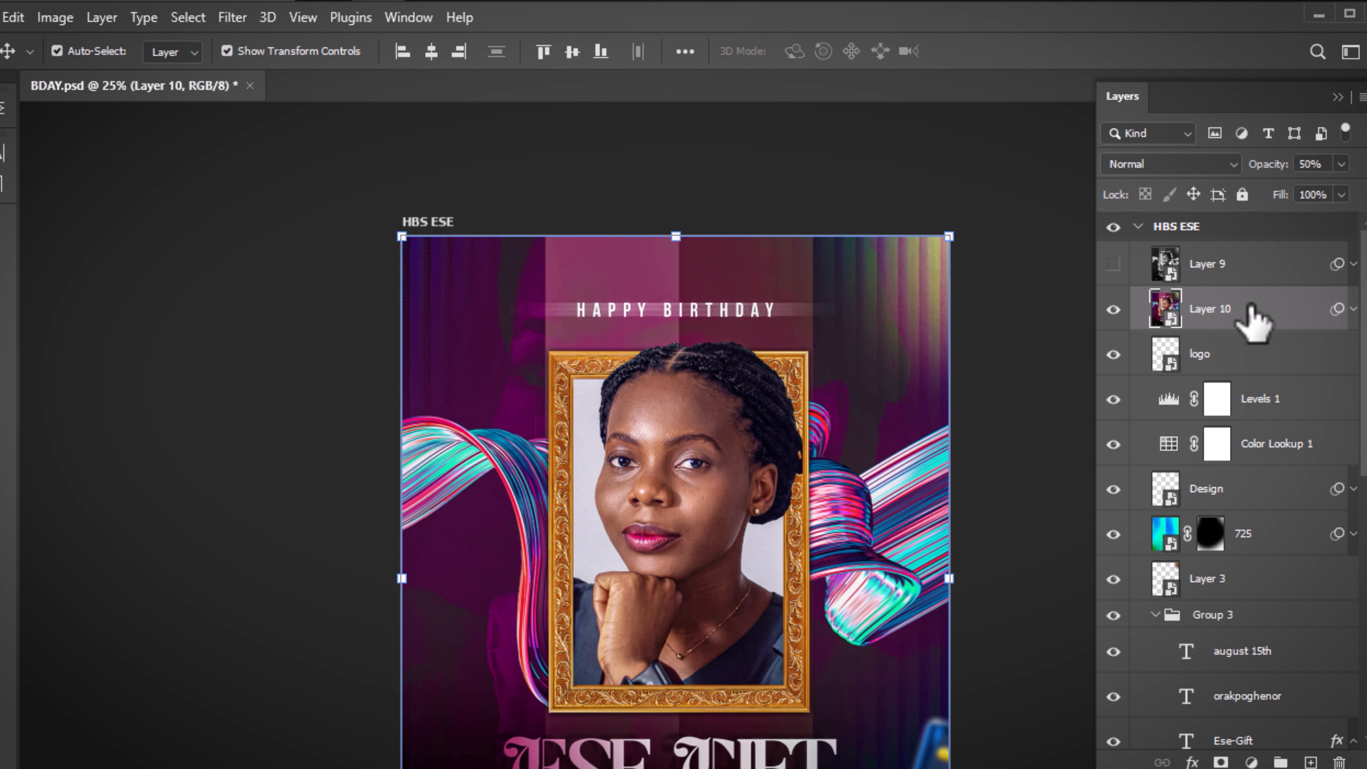